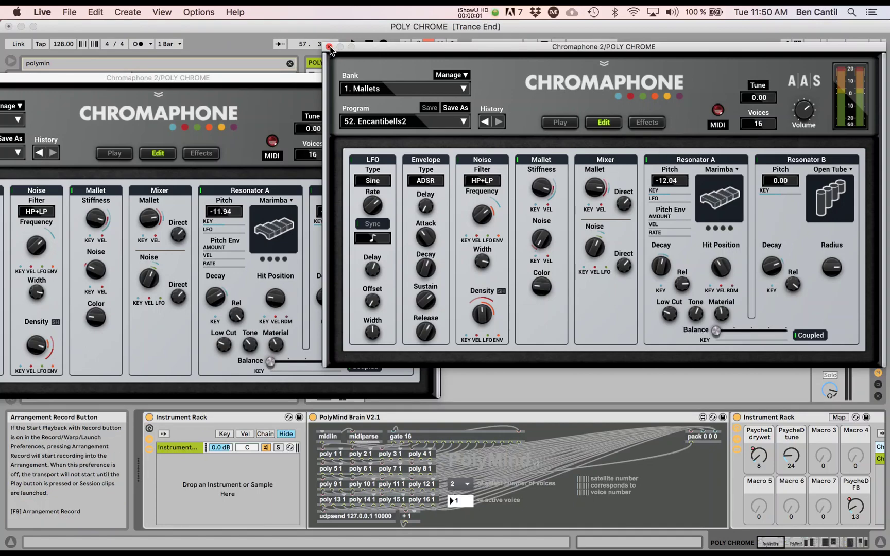
Close both floating Chromaphone 2 editor windows
left_click(329, 46)
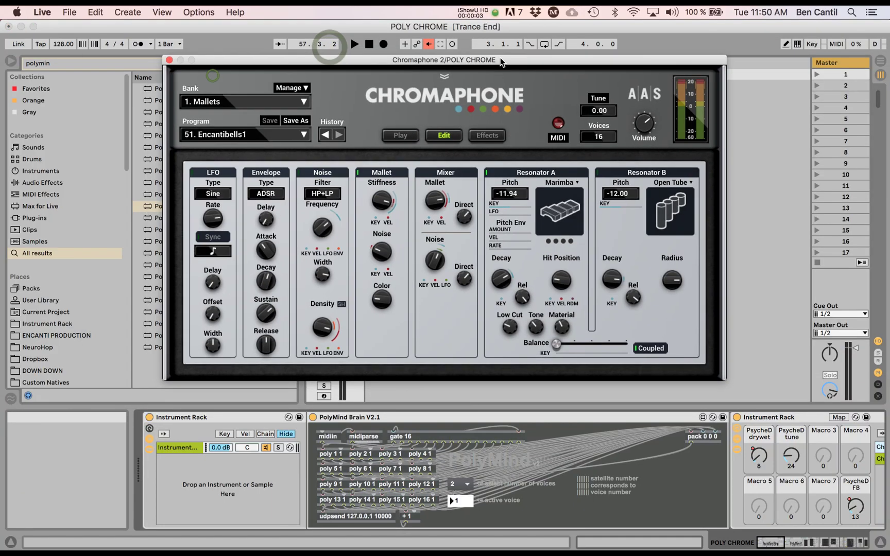
left_click(175, 66)
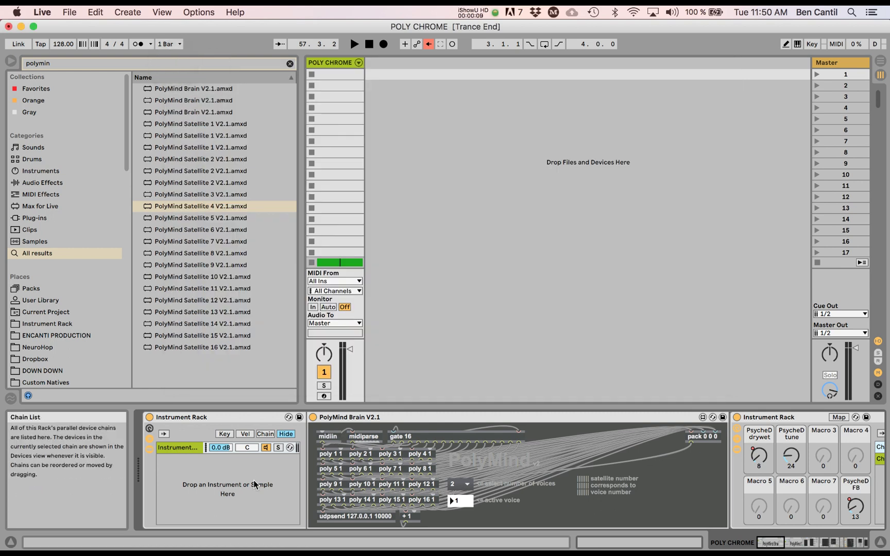
scroll(245, 502, "right", 5)
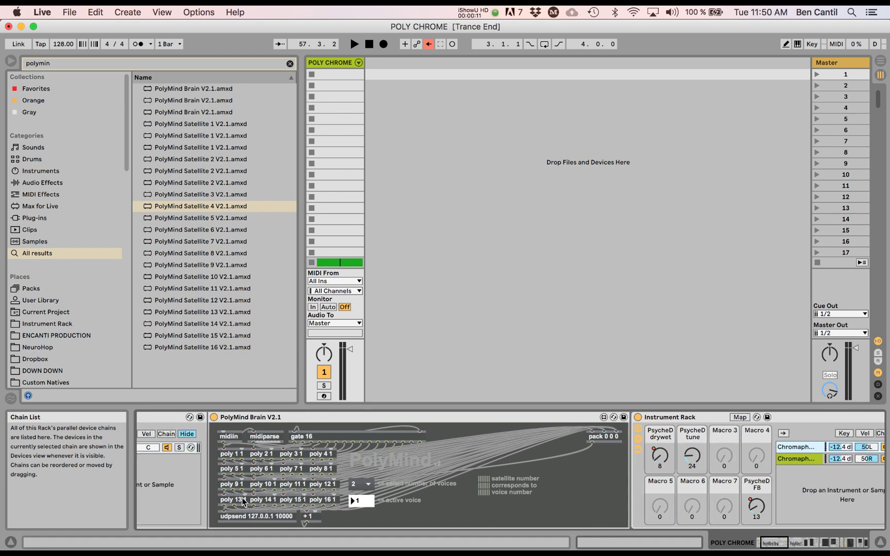
scroll(309, 464, "left", 5)
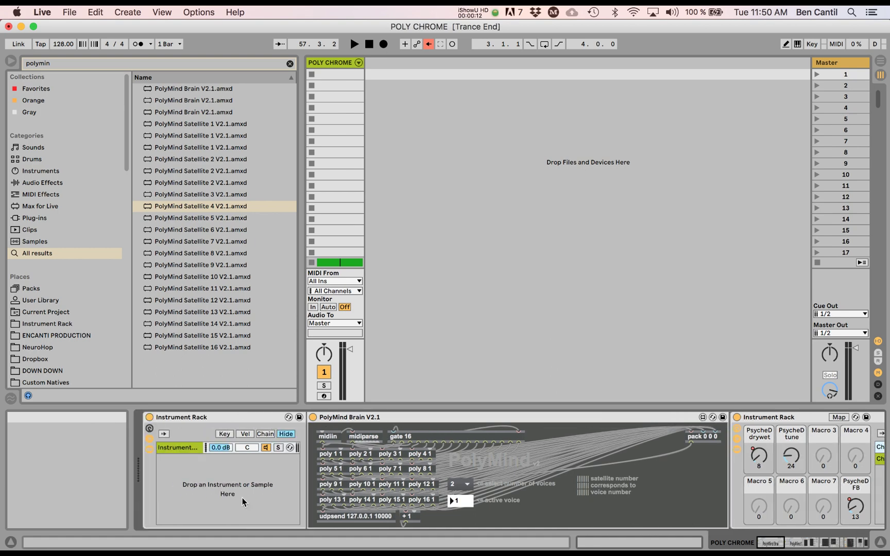
left_click(413, 421)
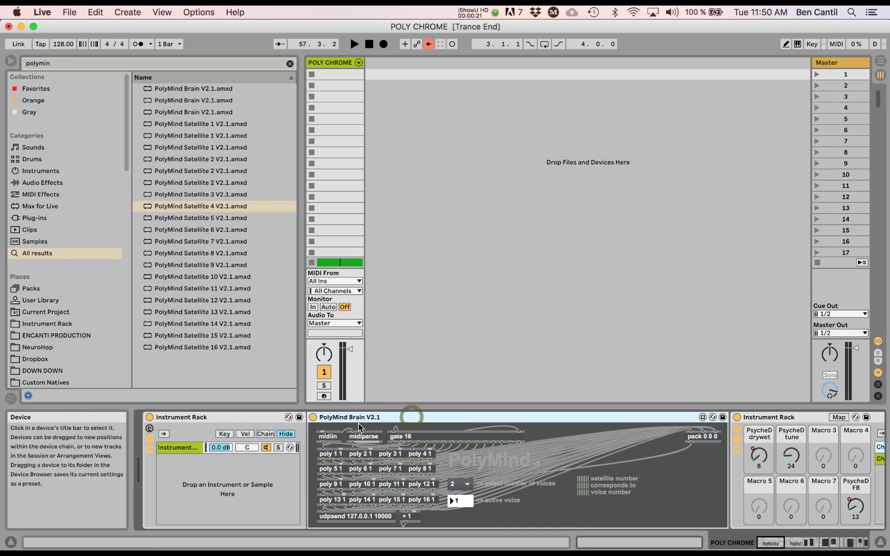
scroll(417, 430, "right", 5)
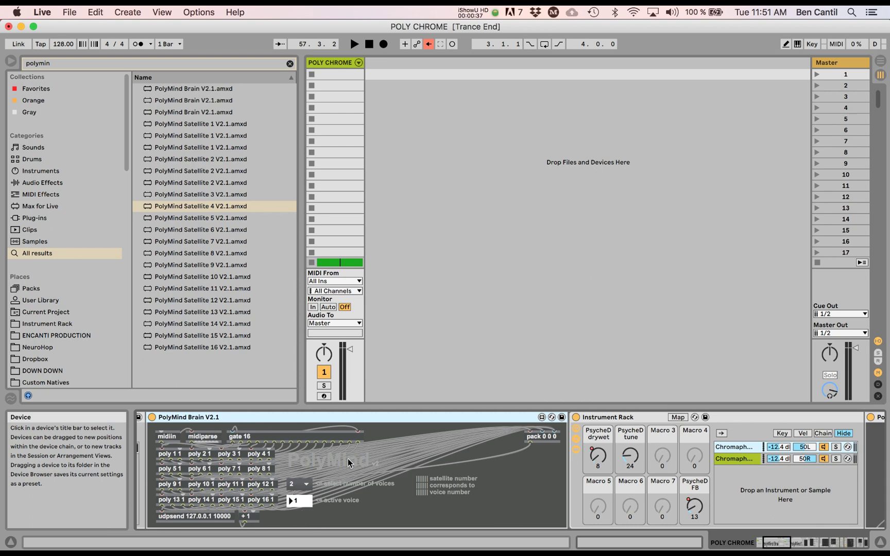
scroll(348, 462, "right", 10)
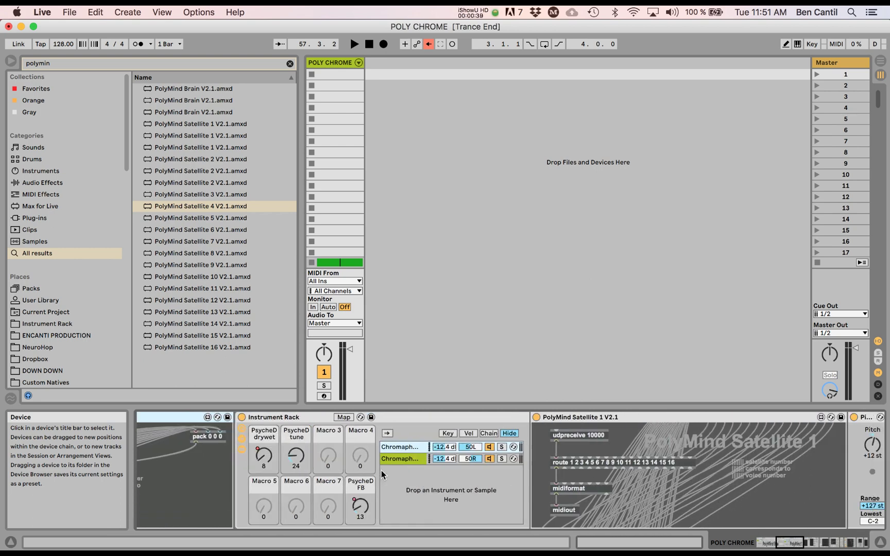
scroll(381, 474, "right", 6)
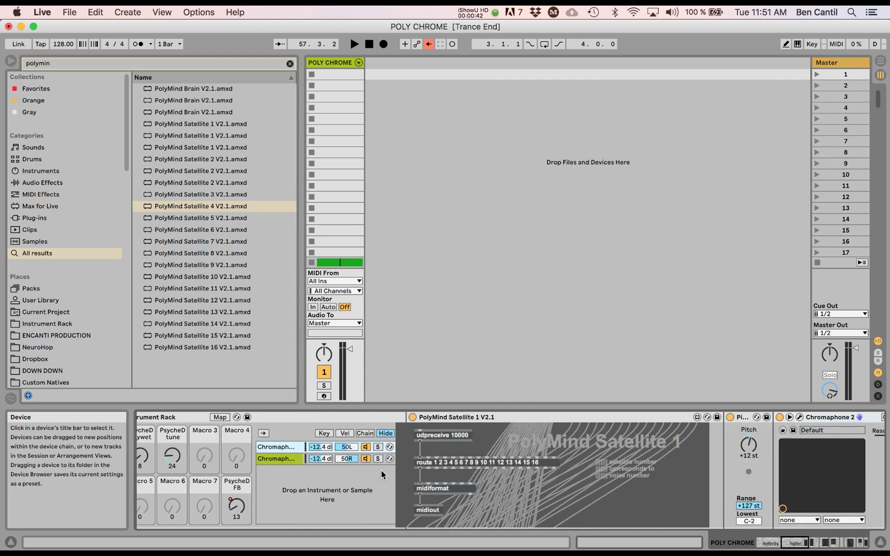
left_click(255, 461)
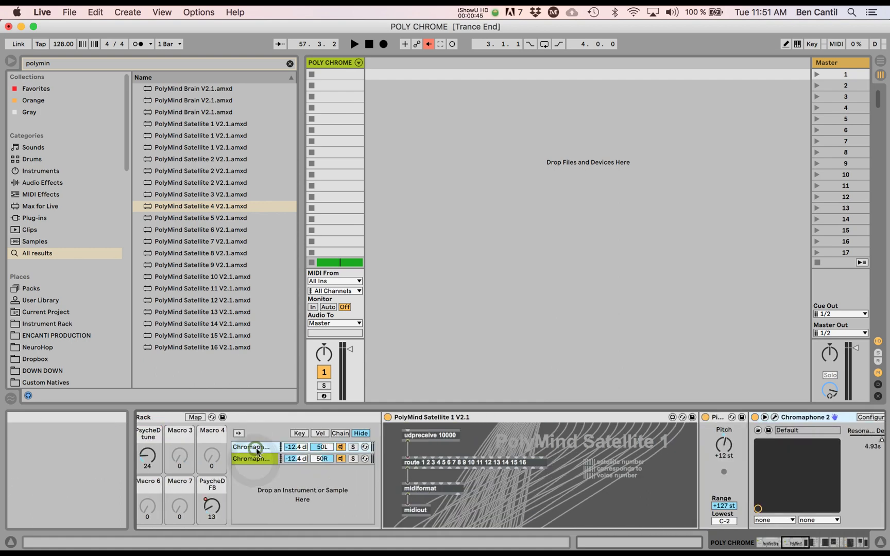
left_click(265, 459)
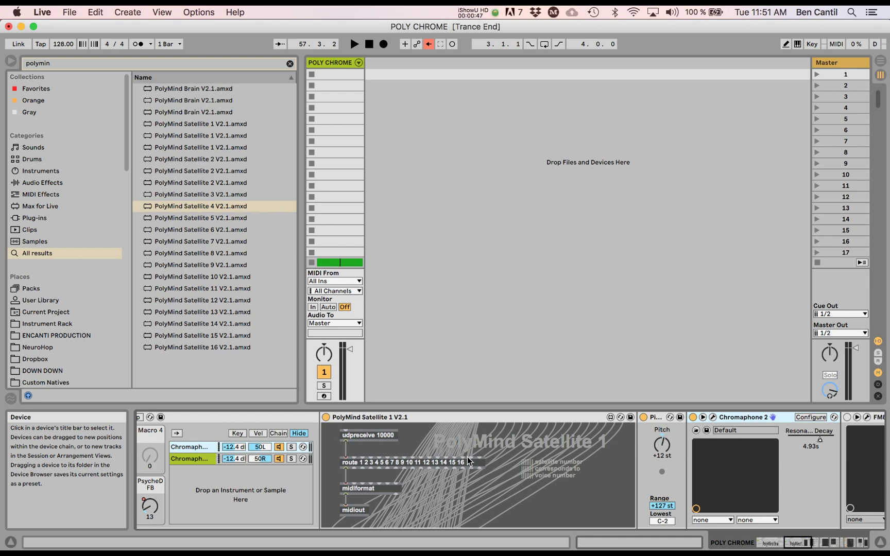
left_click(200, 449)
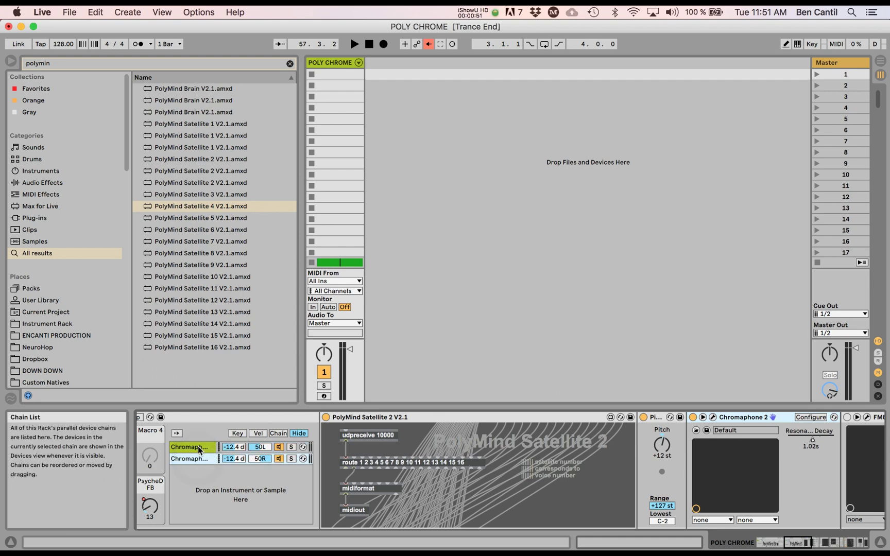
left_click(198, 458)
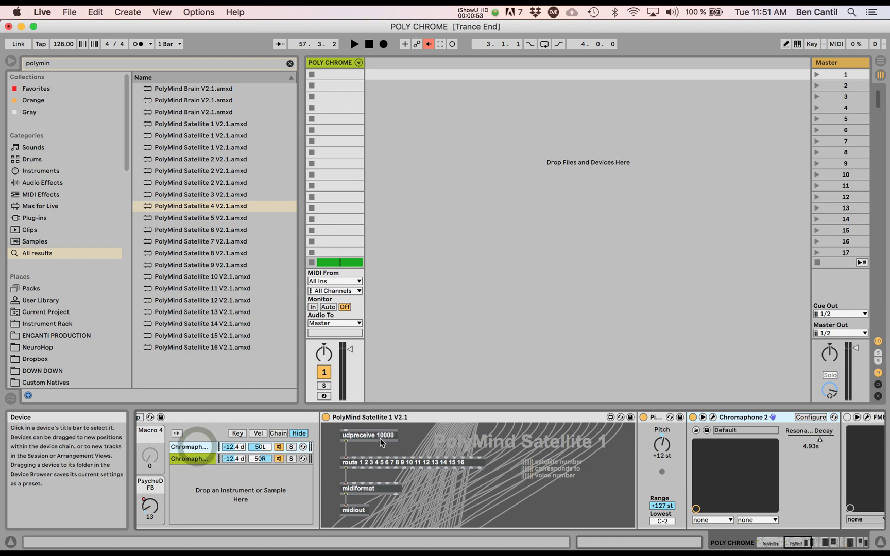
scroll(513, 467, "right", 5)
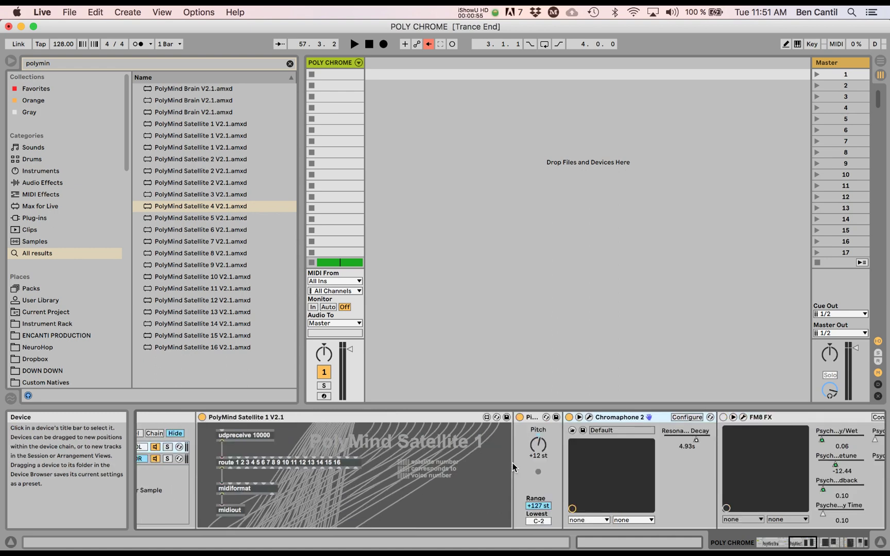
Open both chains' Chromaphone 2 editors (51. Encantibells1, 52. Encantibells2) side by side
left_click(590, 419)
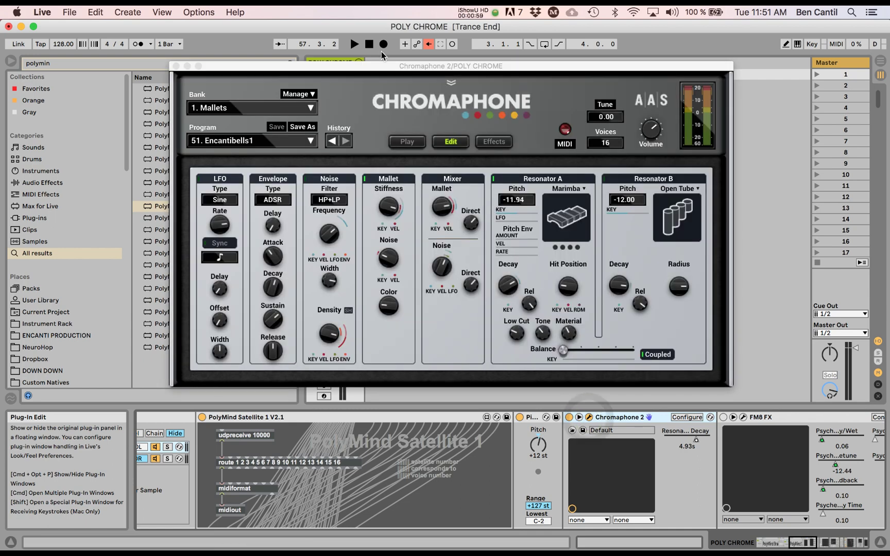
left_click_drag(381, 66, 240, 85)
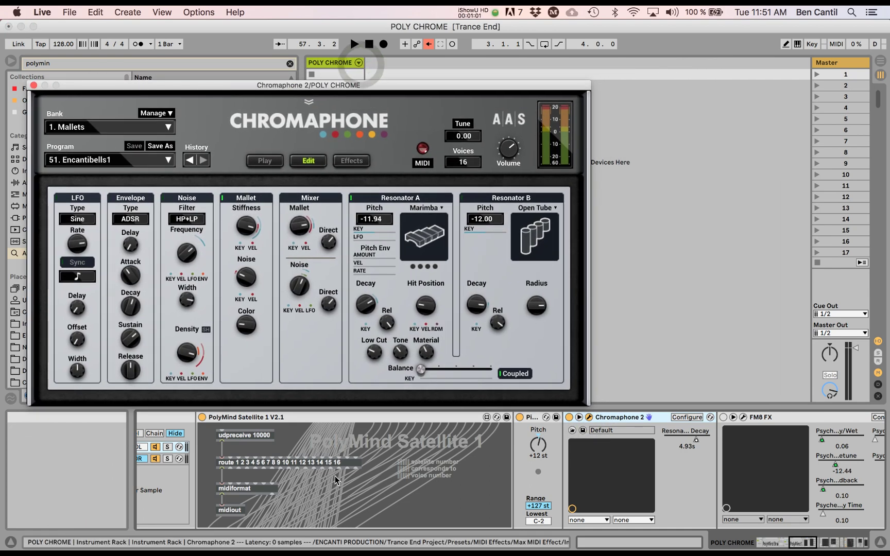
scroll(335, 480, "left", 5)
left_click(214, 463)
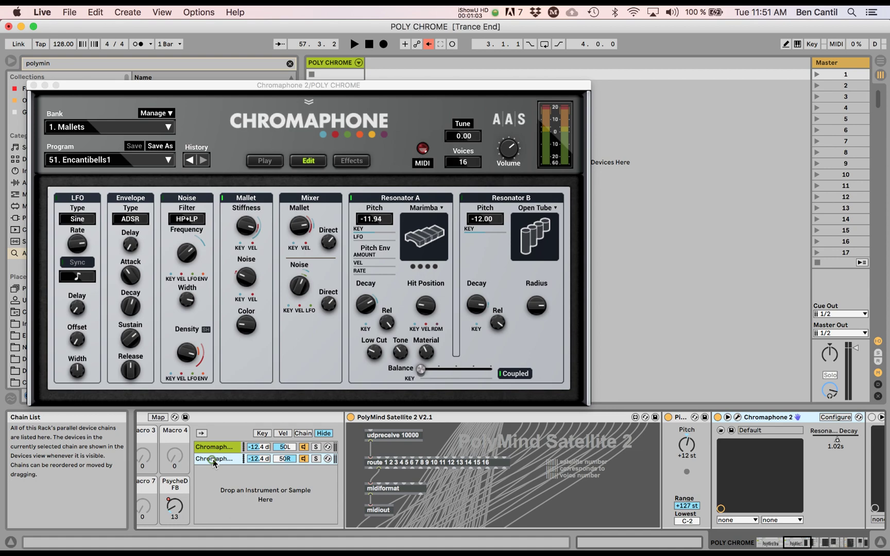
left_click(737, 417)
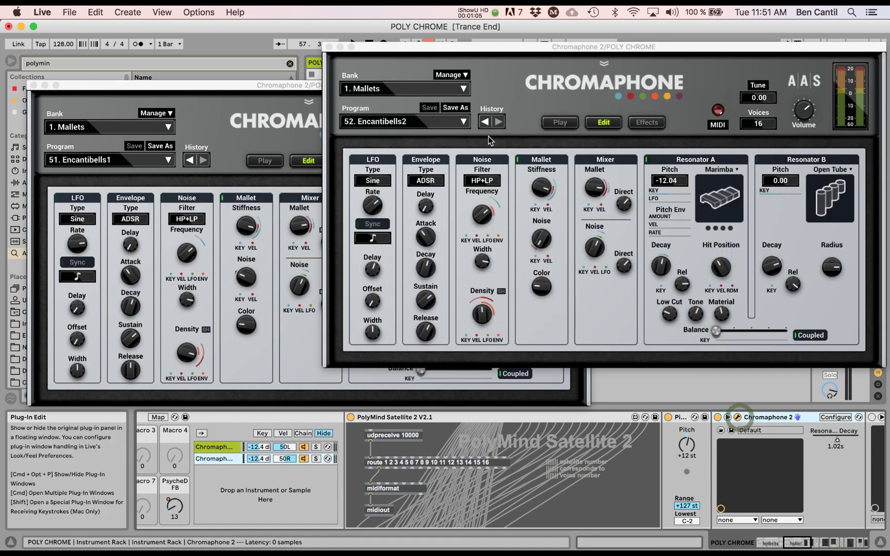
left_click_drag(476, 48, 476, 83)
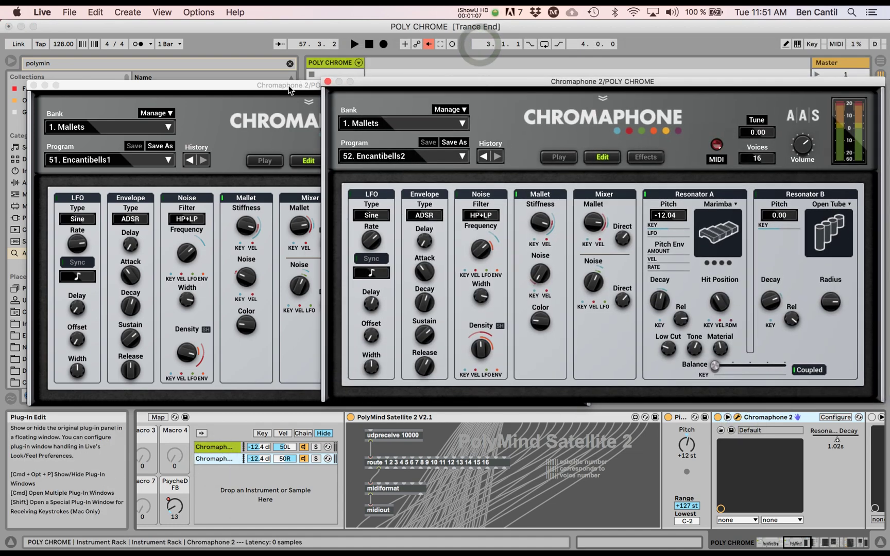
left_click_drag(290, 91, 268, 92)
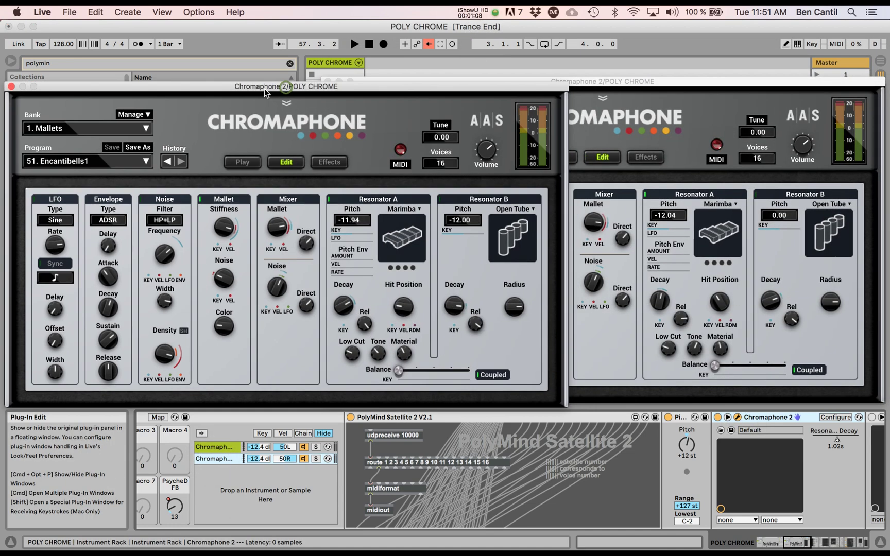
Switch to Arrangement View and move both Chromaphone editors lower on screen
left_click(506, 66)
key("Tab")
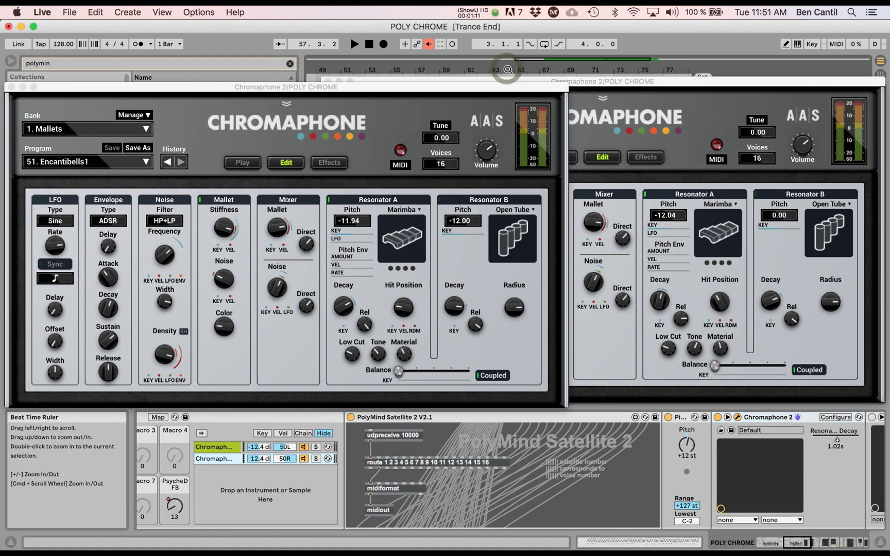
left_click_drag(609, 82, 640, 175)
left_click_drag(546, 87, 542, 127)
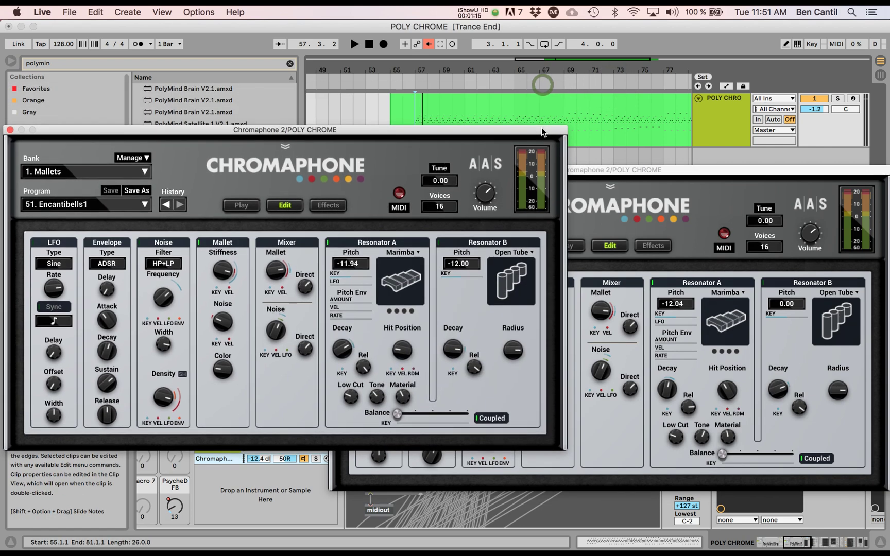
Start playback, solo the first Chromaphone chain and shorten its Resonator A decay
key("space")
left_click_drag(479, 131, 477, 76)
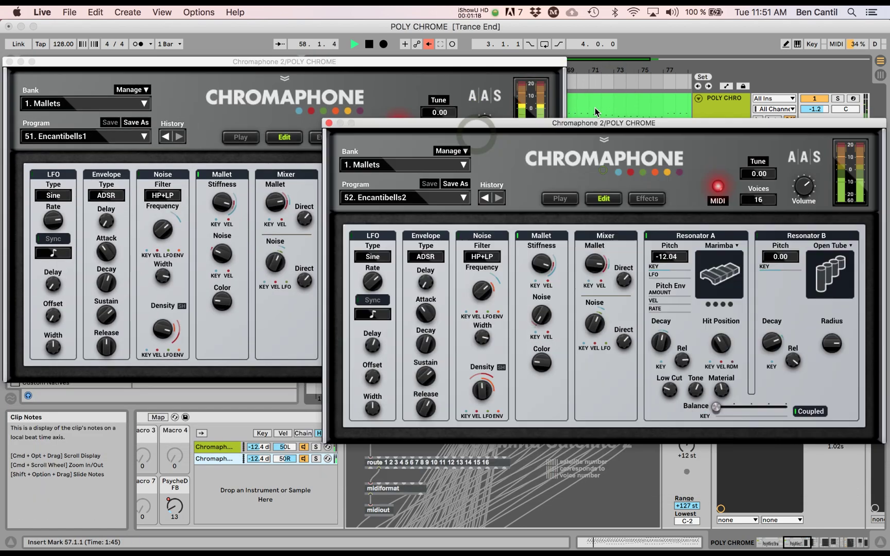
left_click_drag(600, 176, 588, 59)
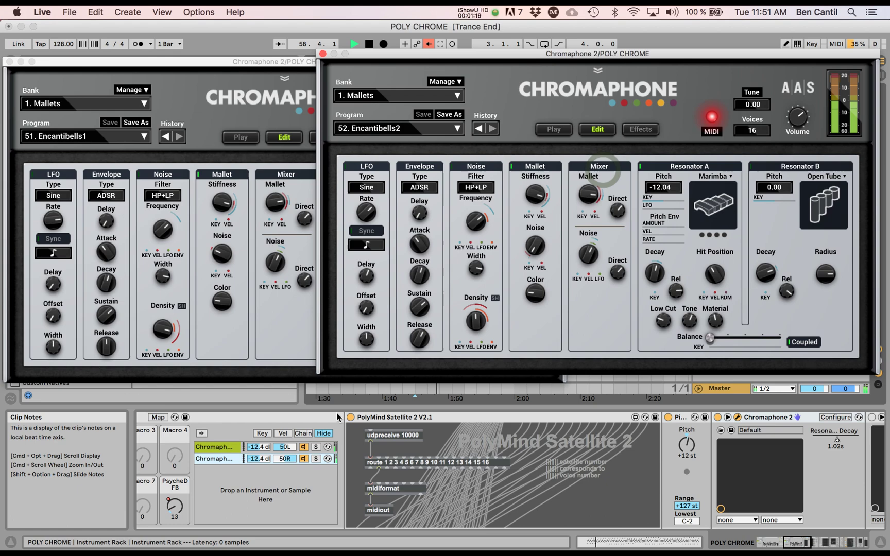
left_click(316, 446)
left_click(273, 62)
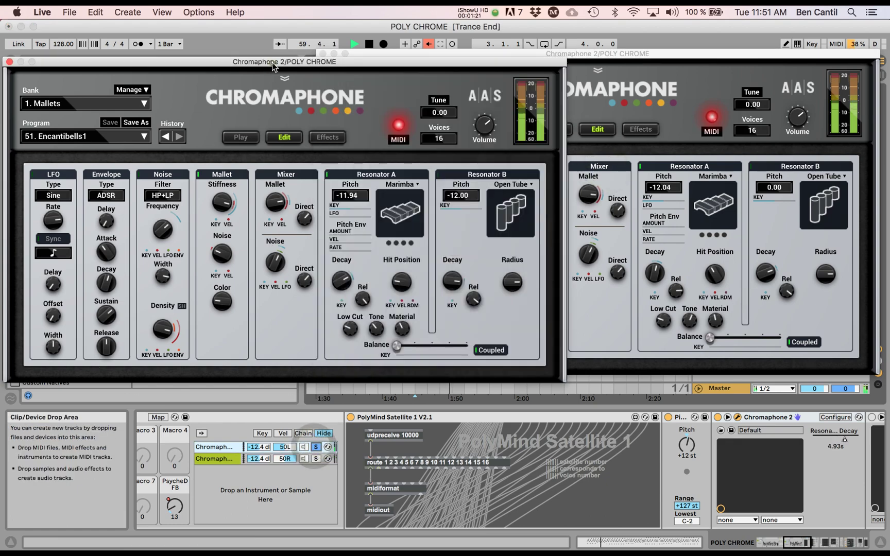
left_click_drag(341, 281, 341, 315)
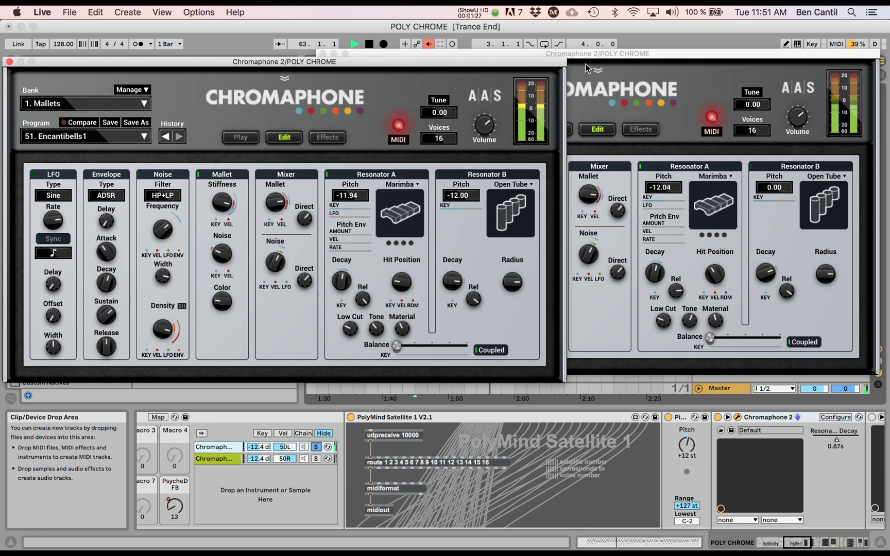
Solo the second chain, unsolo both, and show the first Chromaphone's Effects page
left_click(316, 459)
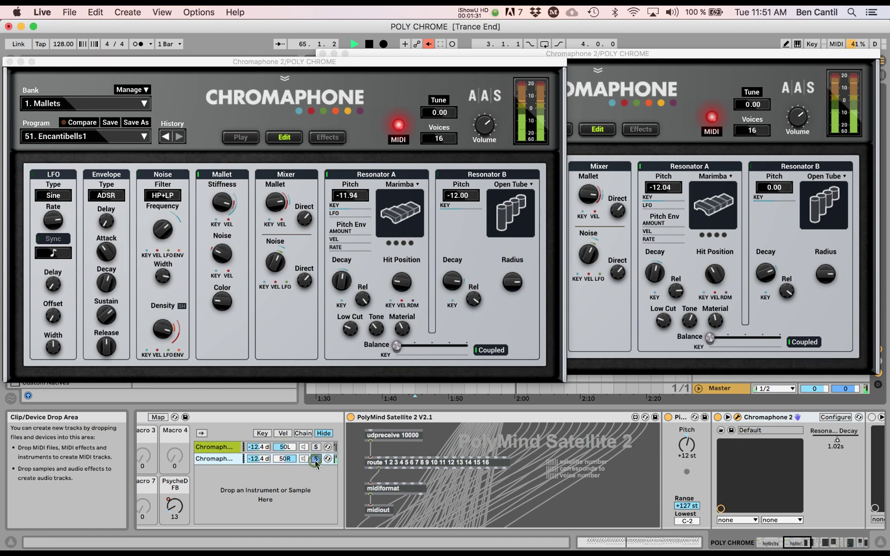
left_click(207, 458)
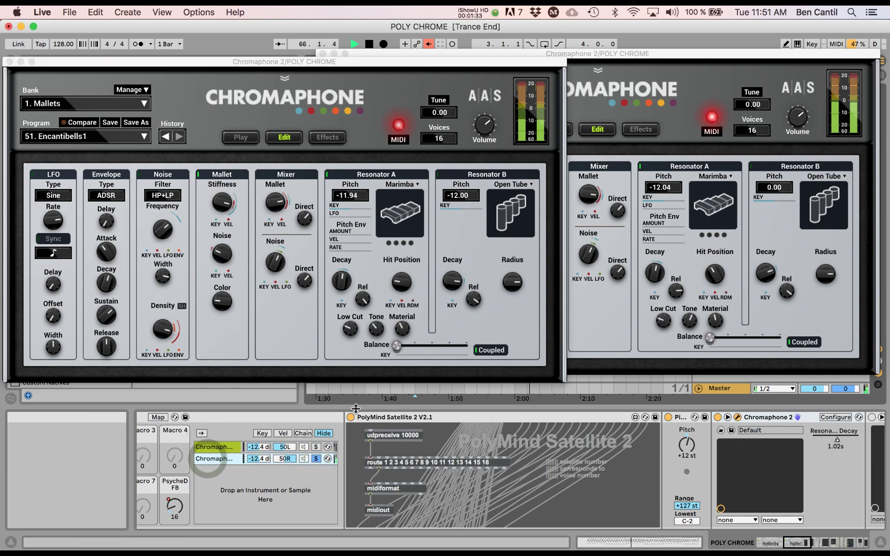
left_click(316, 447)
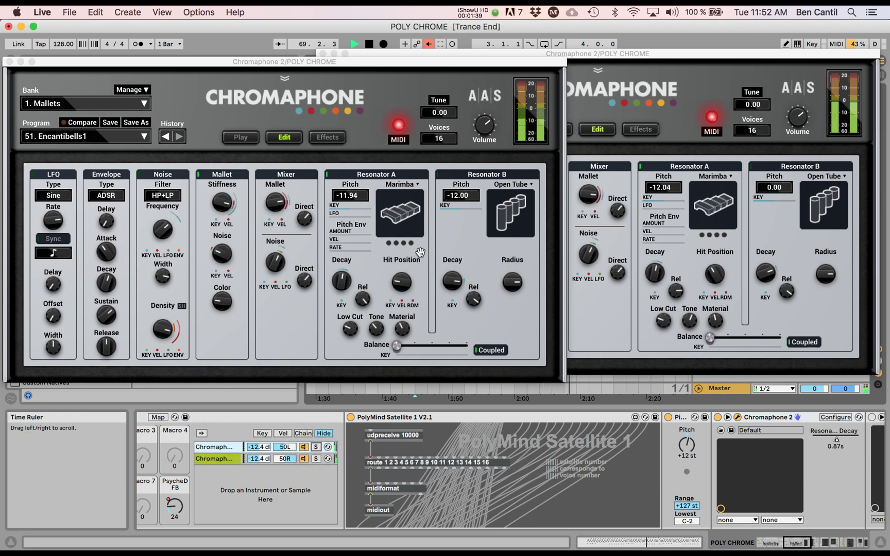
left_click(327, 138)
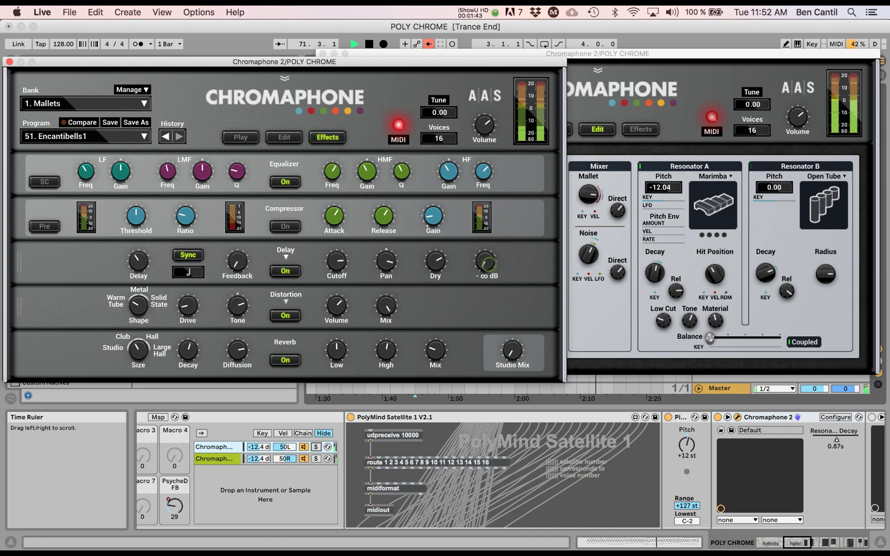
Lower the second Chromaphone's Delay wet level to -21.1 dB, then close its editor
left_click(671, 66)
left_click(639, 129)
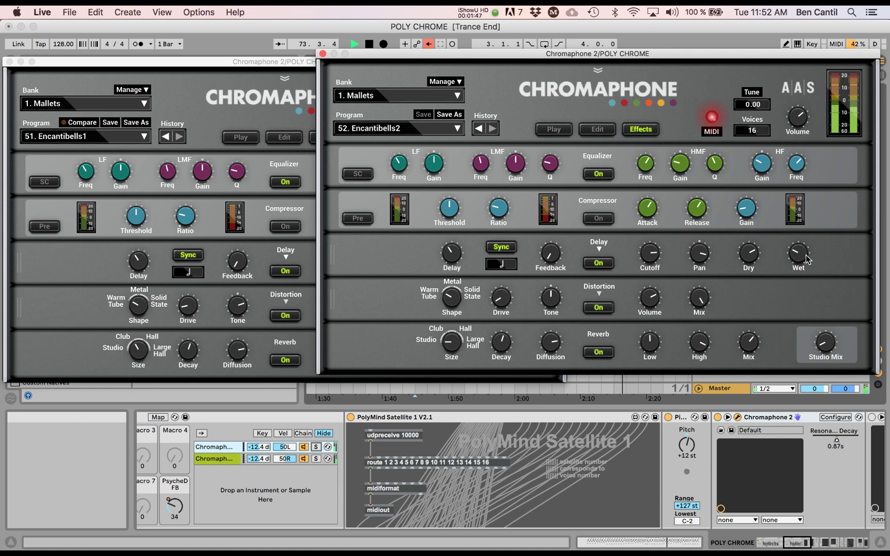
left_click_drag(807, 259, 804, 254)
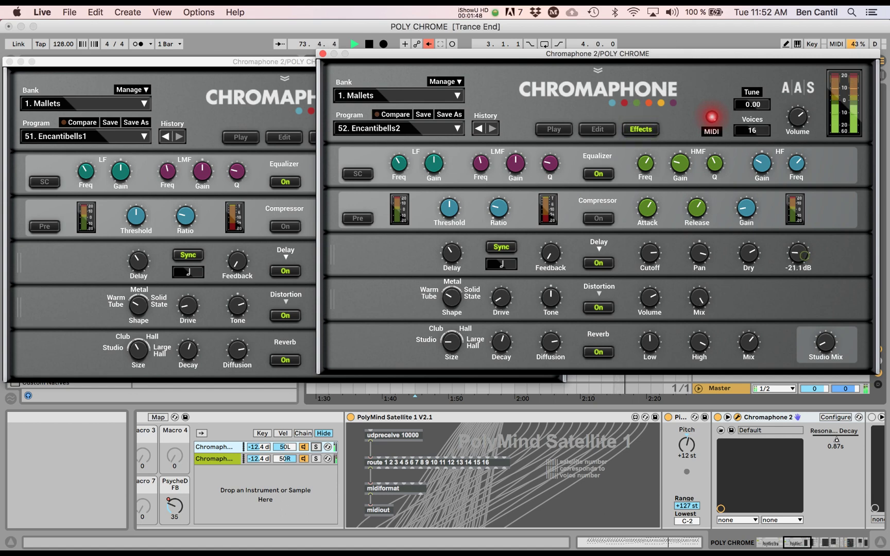
left_click(322, 53)
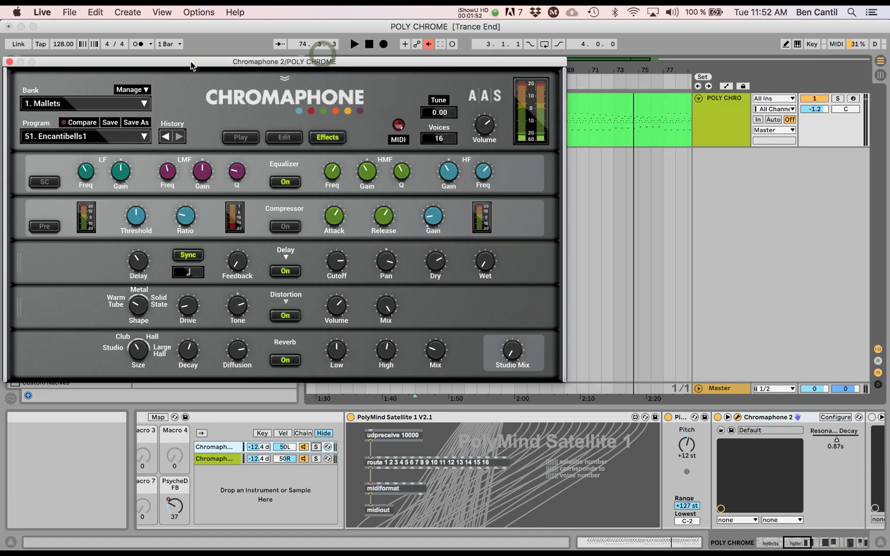
Close the last Chromaphone editor and scroll the Device View to the PolyMind Satellite 2 V2.1 chain
left_click(8, 61)
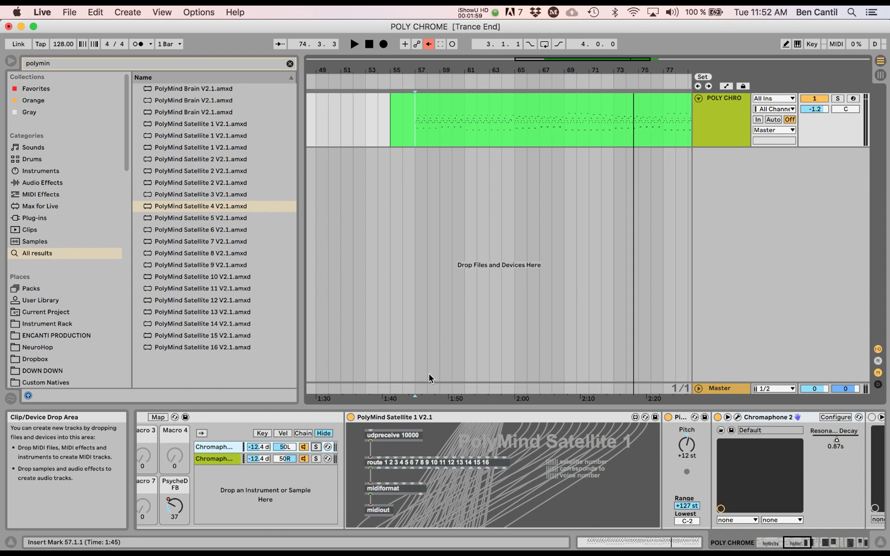
scroll(306, 484, "left", 5)
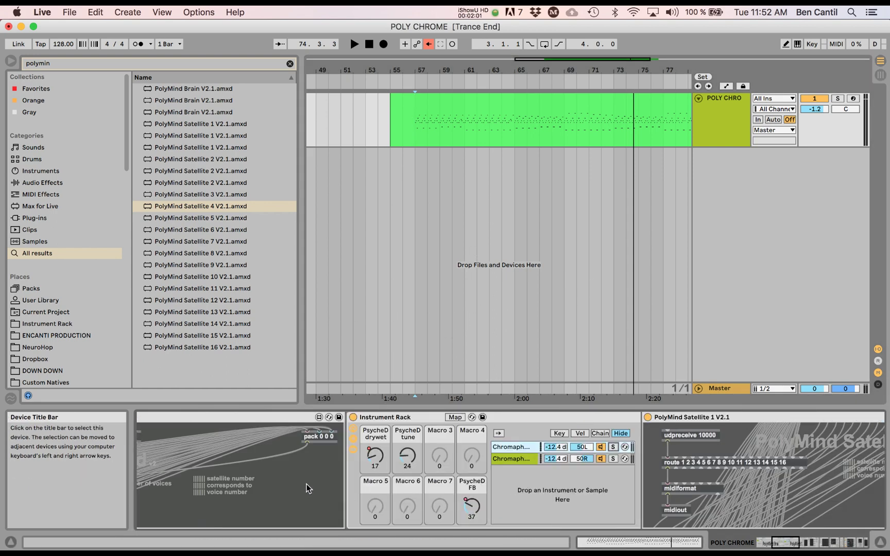
scroll(306, 484, "right", 2)
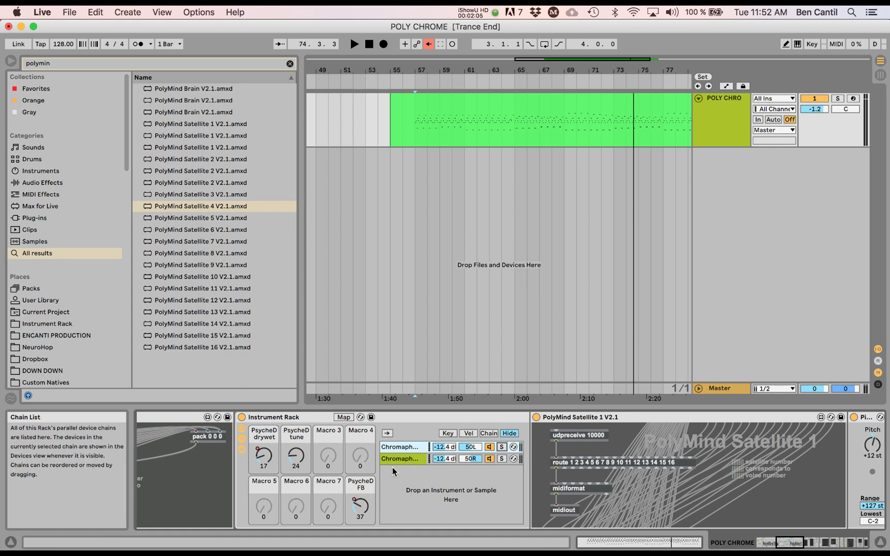
scroll(390, 463, "left", 8)
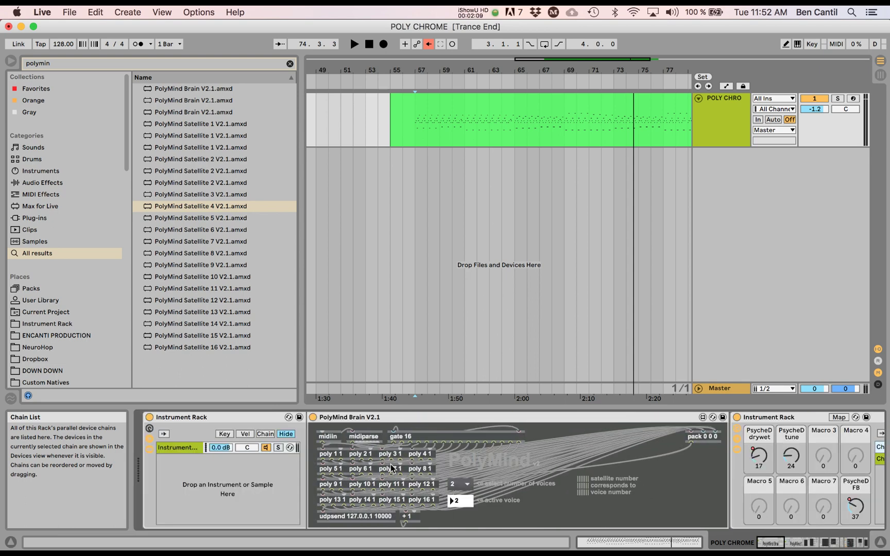
scroll(389, 463, "right", 10)
left_click(303, 458)
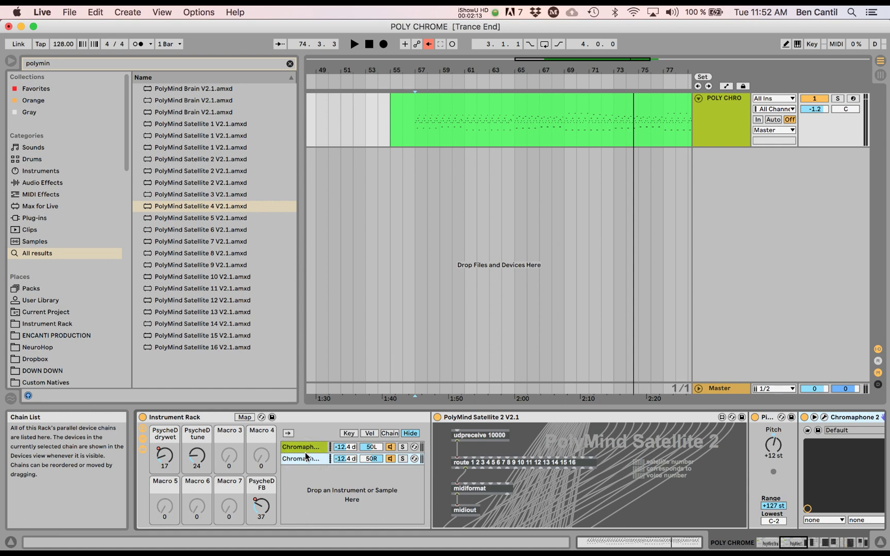
left_click(306, 449, "shift")
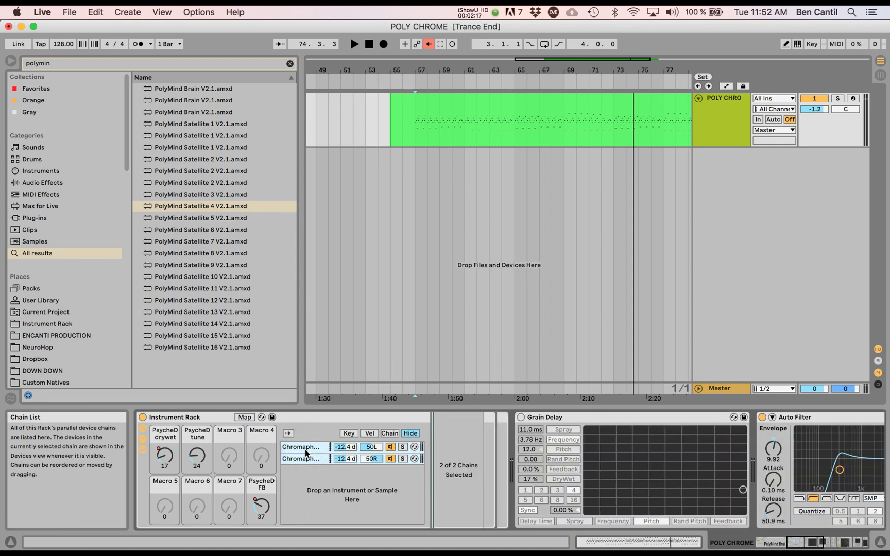
left_click(304, 481)
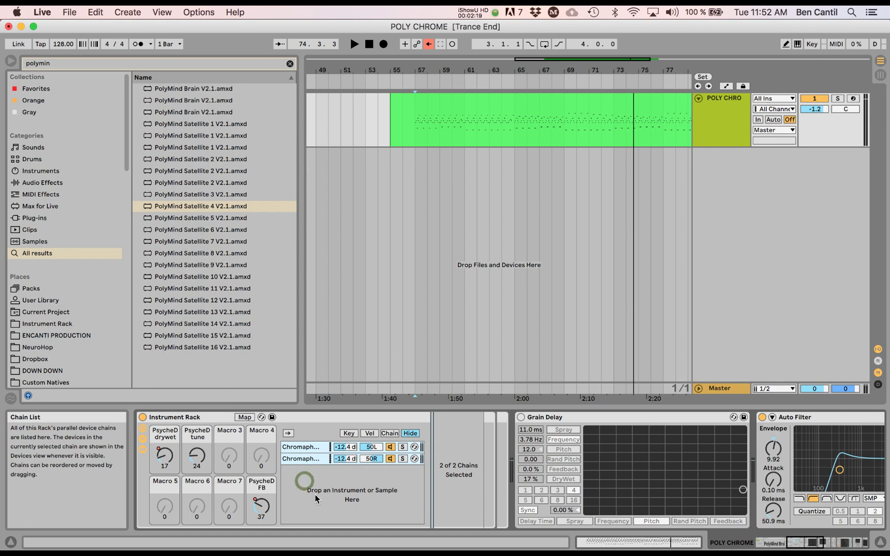
left_click(314, 458)
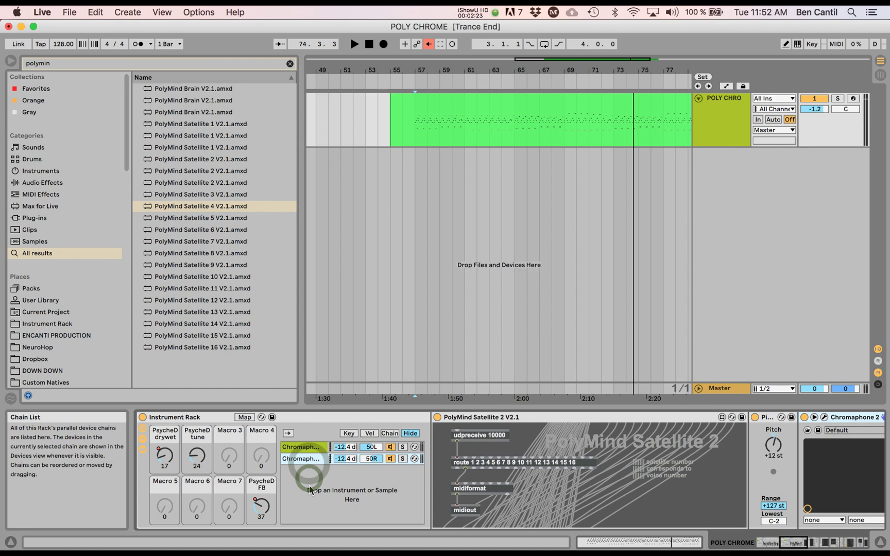
left_click(305, 448)
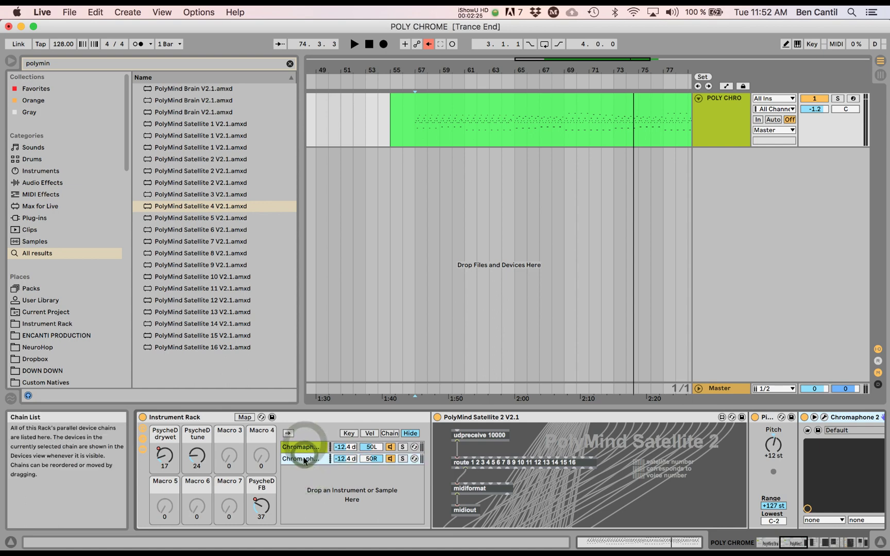
Create a third chain in the rack and load PolyMind Satellite 3 V2.1 onto it
right_click(309, 477)
left_click(323, 492)
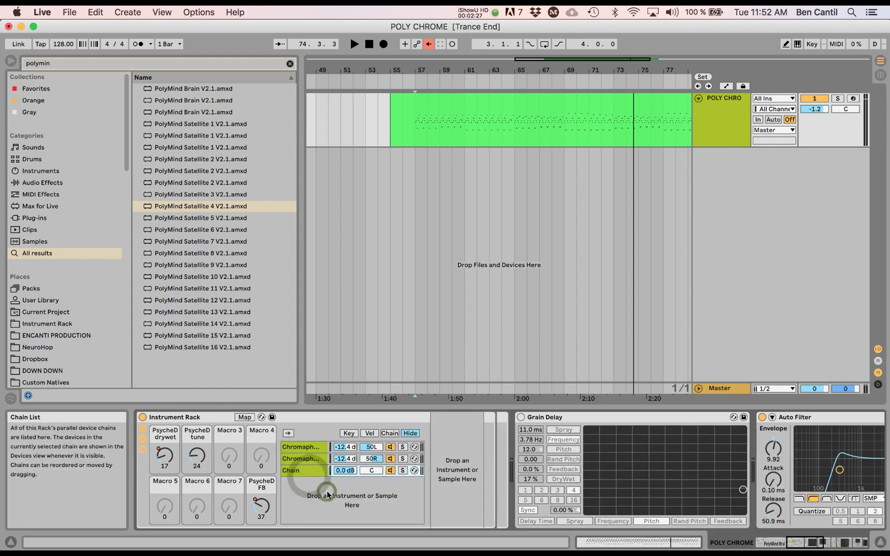
left_click(304, 473)
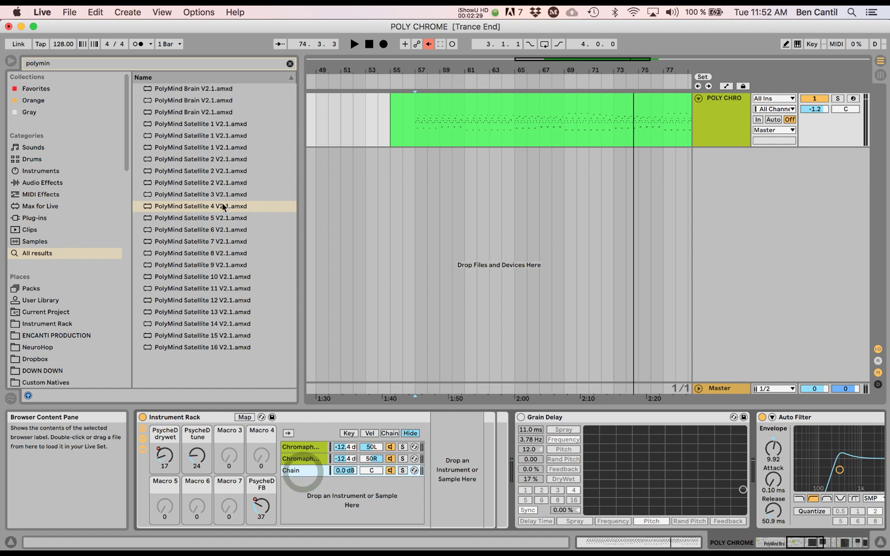
left_click_drag(214, 196, 308, 470)
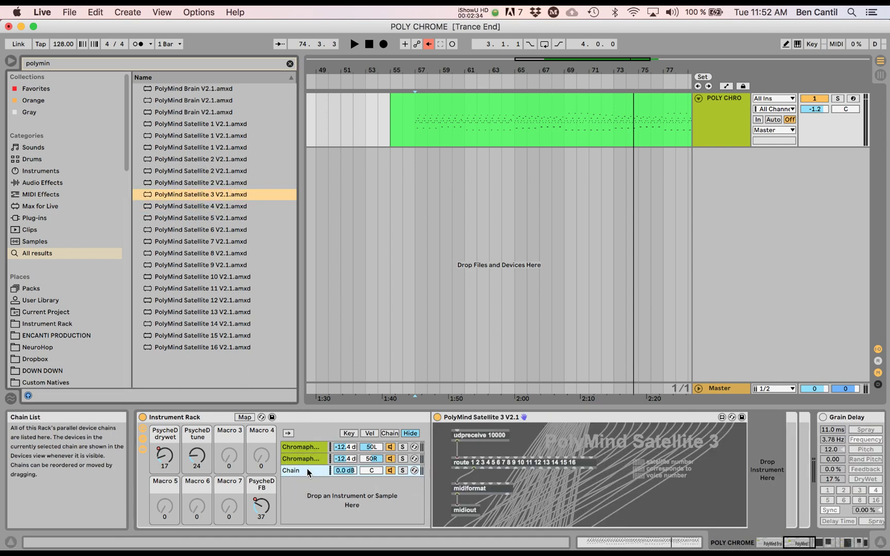
Create a fourth chain and load PolyMind Satellite 4 onto it
right_click(319, 500)
left_click(344, 530)
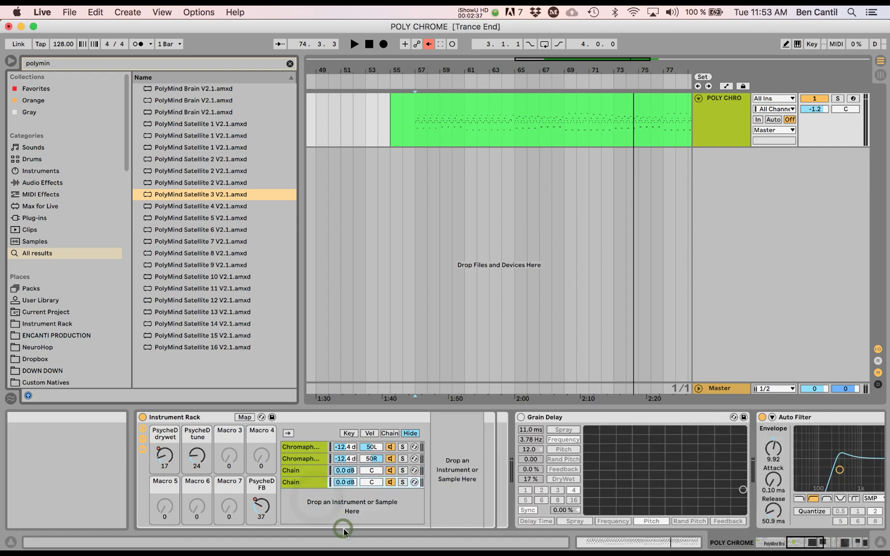
left_click(289, 481)
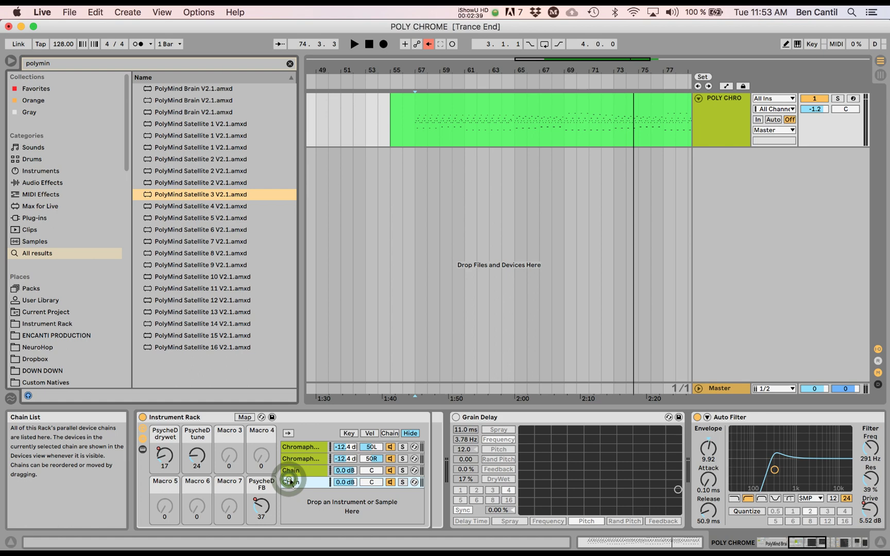
left_click_drag(191, 206, 297, 485)
Alt-drag copies of Chromaphone 2 from the existing chains onto chains three and four
left_click(301, 471)
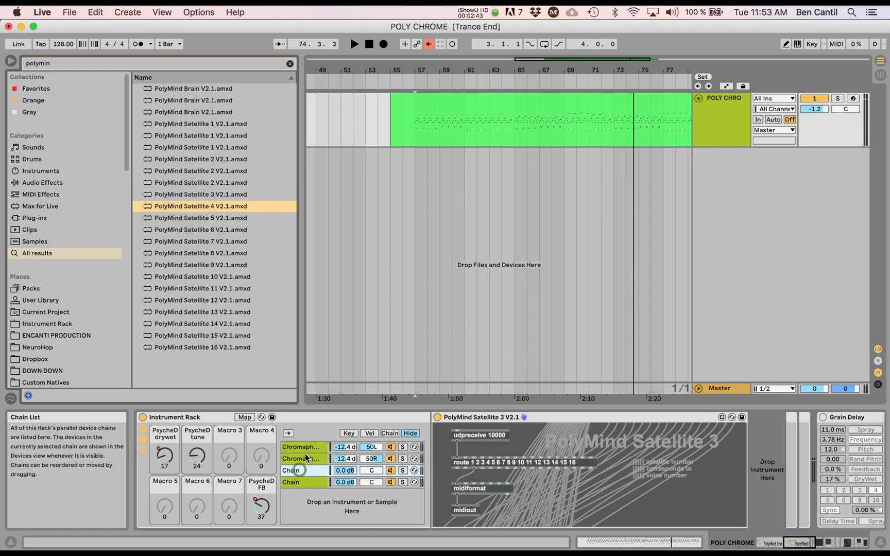
left_click(302, 459)
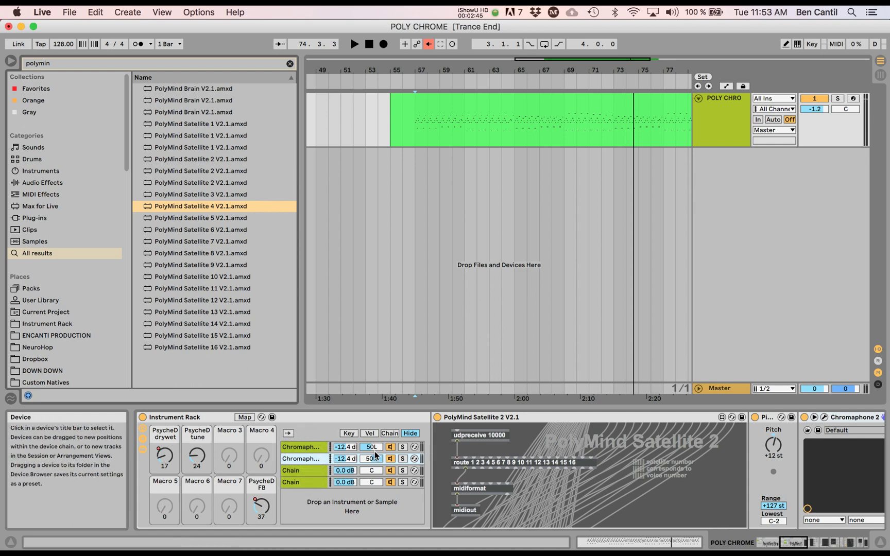
left_click(304, 446)
left_click_drag(858, 419, 304, 474)
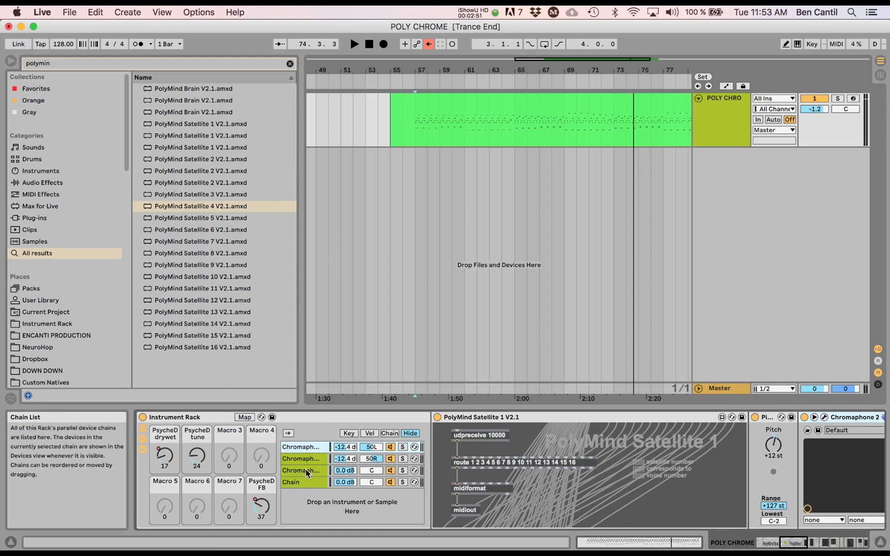
left_click(304, 459)
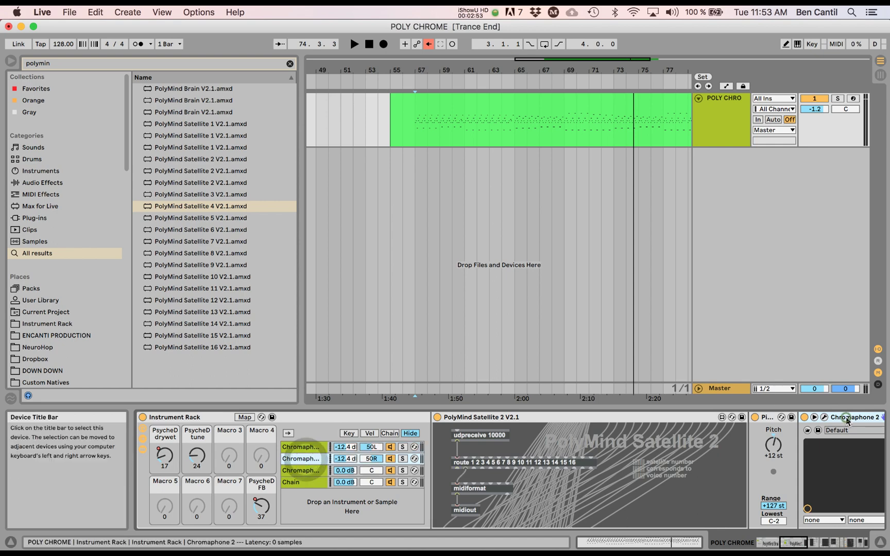
left_click_drag(847, 421, 298, 483)
Colour the four chains alternately white, red, white, red
right_click(310, 448)
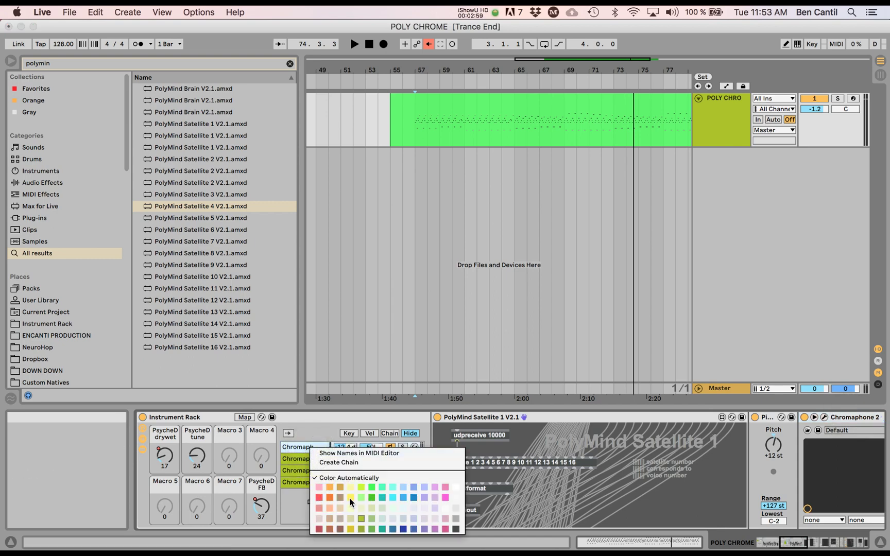
left_click(455, 488)
right_click(316, 461)
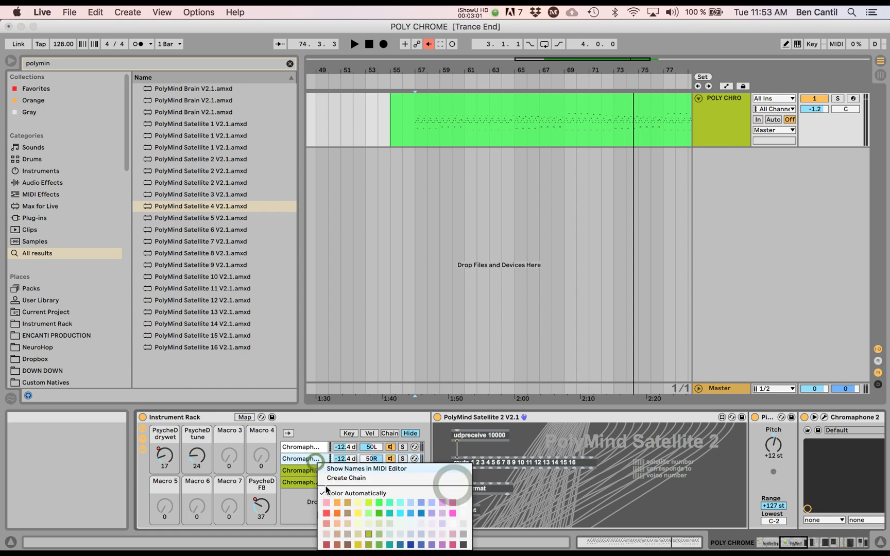
left_click(320, 511)
right_click(311, 470)
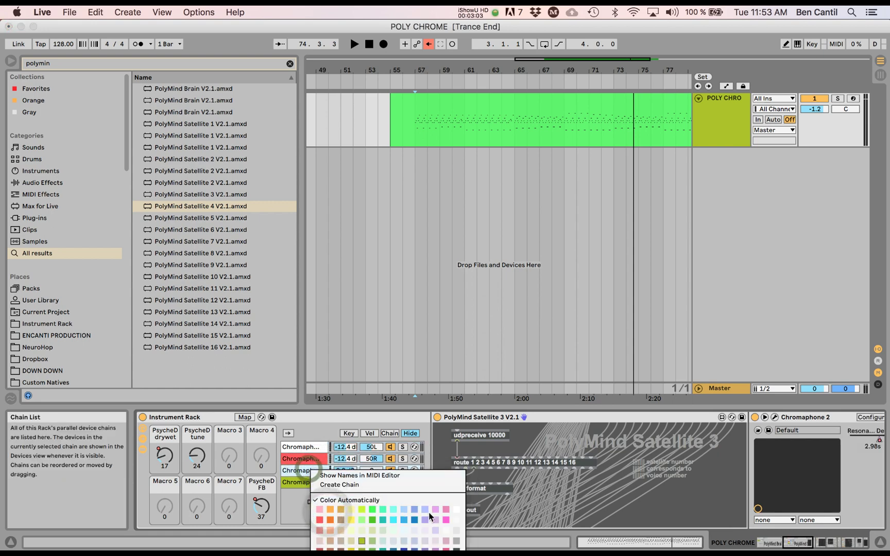
left_click(456, 510)
left_click(304, 483)
right_click(305, 484)
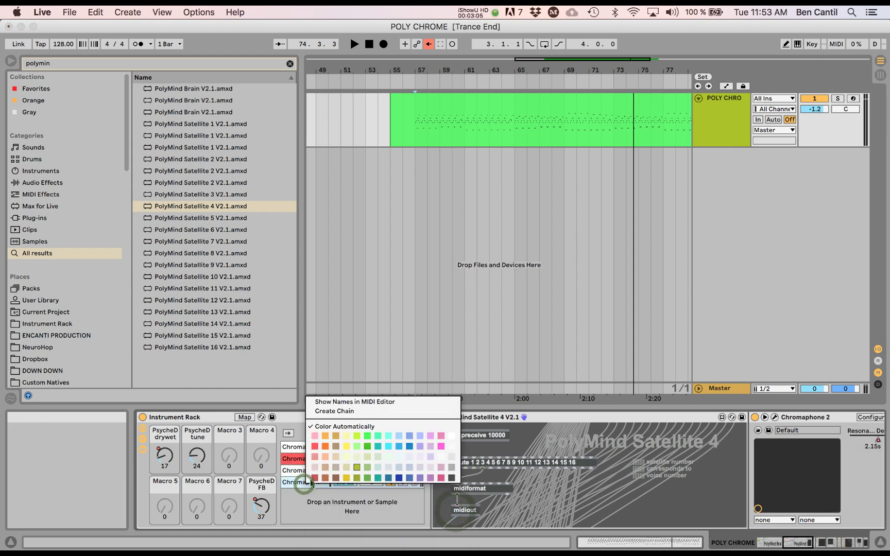
left_click(307, 502)
Pan the third chain to 50L
left_click(308, 474)
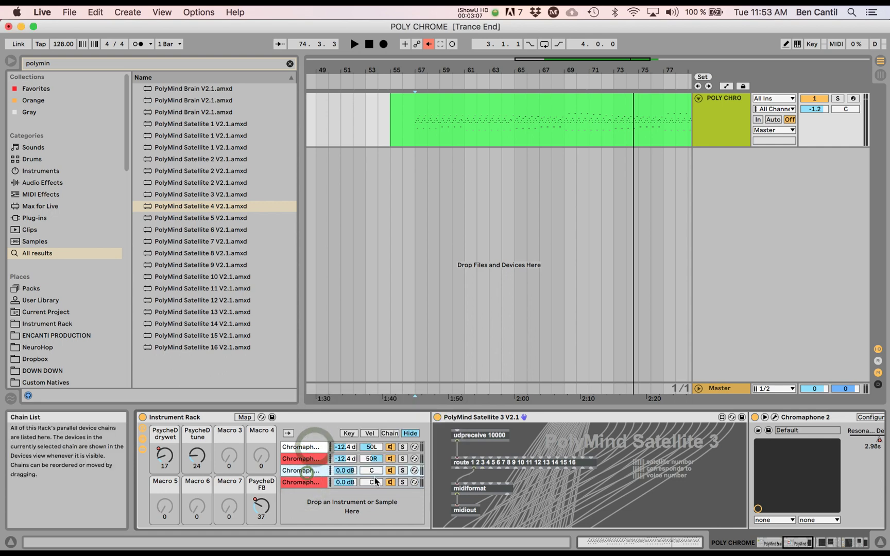
mouse_move(372, 470)
left_mouse_down()
mouse_move(372, 485)
mouse_move(373, 466)
left_mouse_up()
left_click(298, 473)
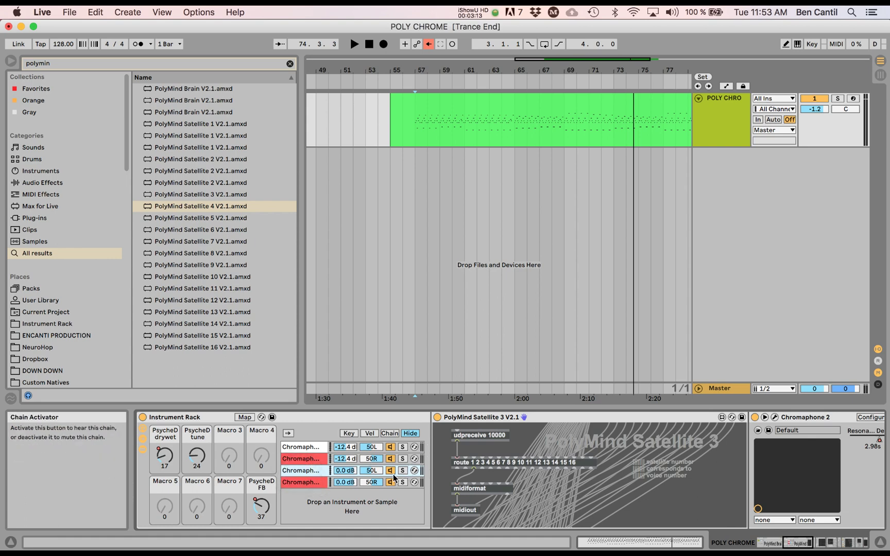
Set PolyMind Brain V2.1 to 4 voices and start playback from the start marker
scroll(384, 477, "left", 10)
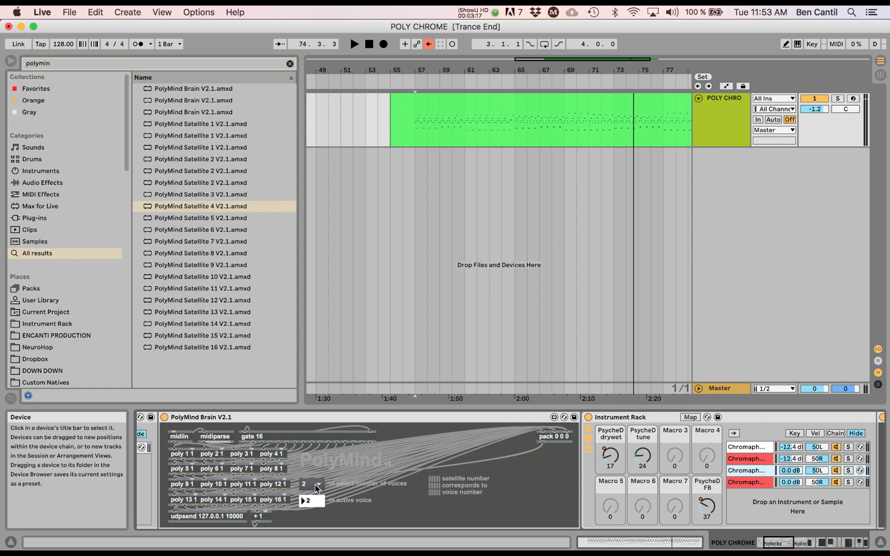
left_click(316, 485)
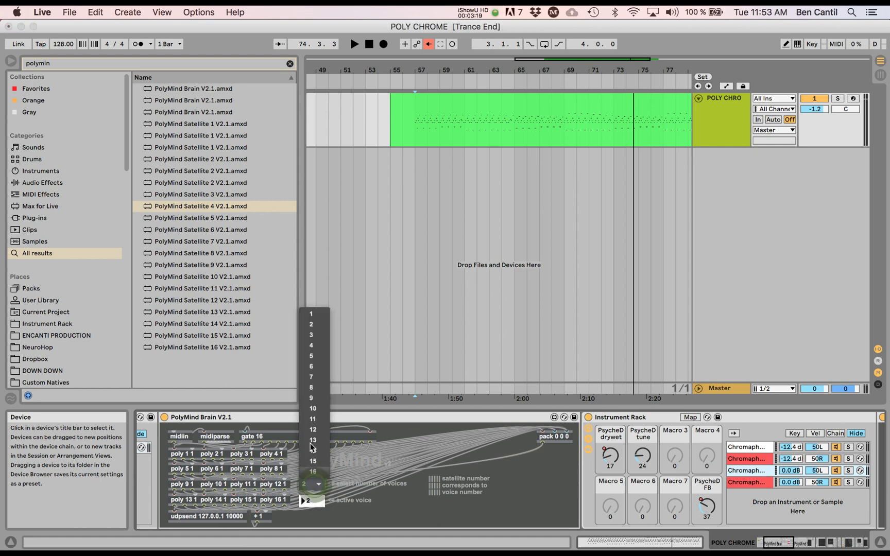
left_click(313, 346)
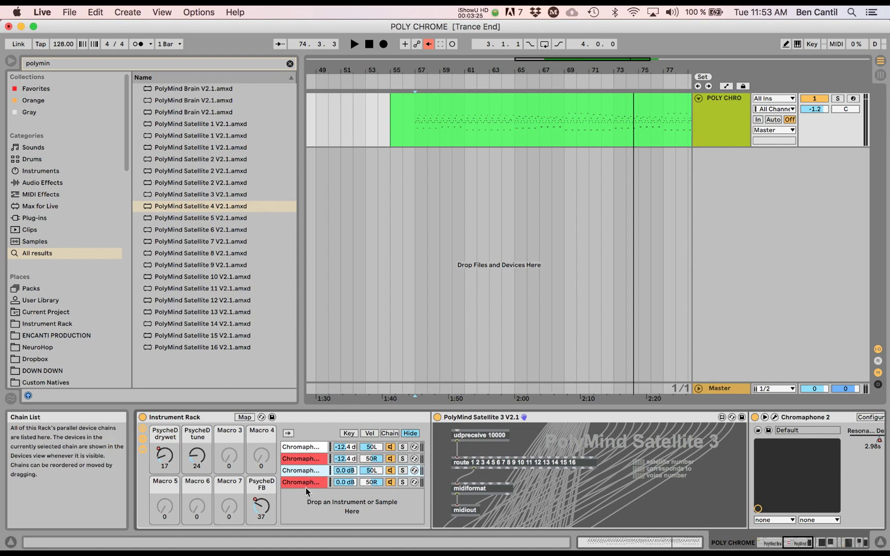
left_click(304, 481)
key("space")
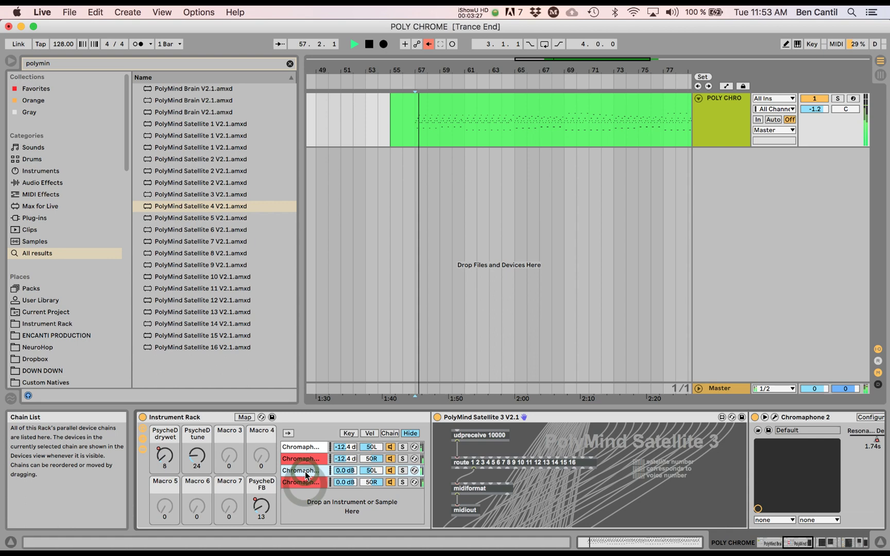
In Session View, unfold the POLY CHROME chains and lower chains 3 and 4 to -8.835 dB
key("Tab")
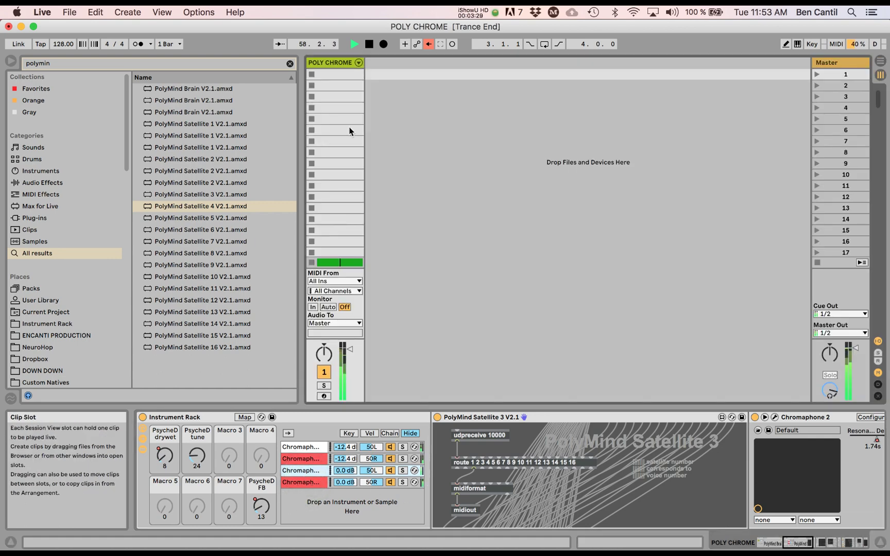
left_click(359, 63)
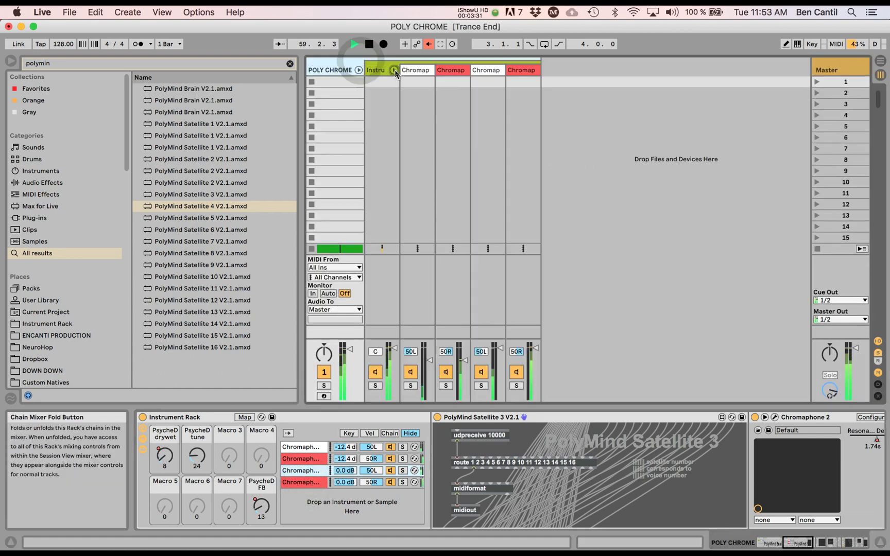
left_click_drag(494, 350, 494, 356)
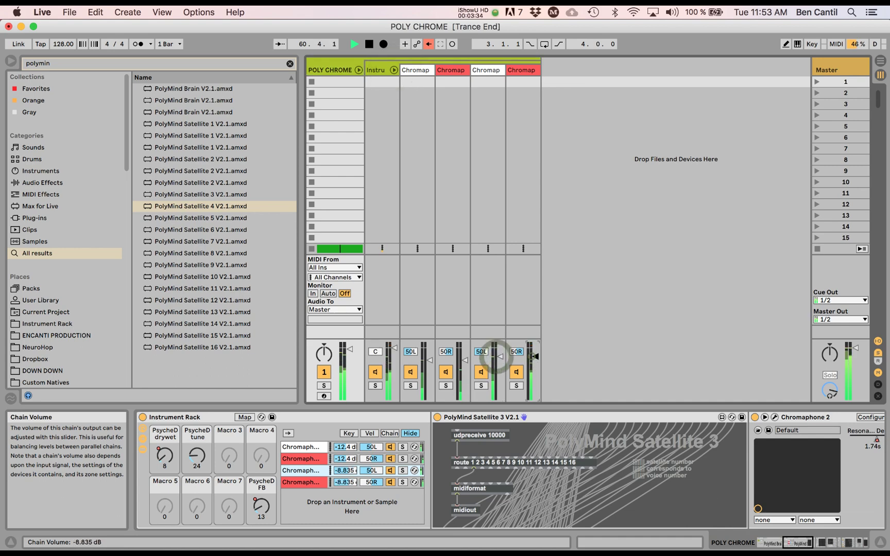
Solo the third chain and show the Instru track's Instrument Rack devices
left_click(516, 386)
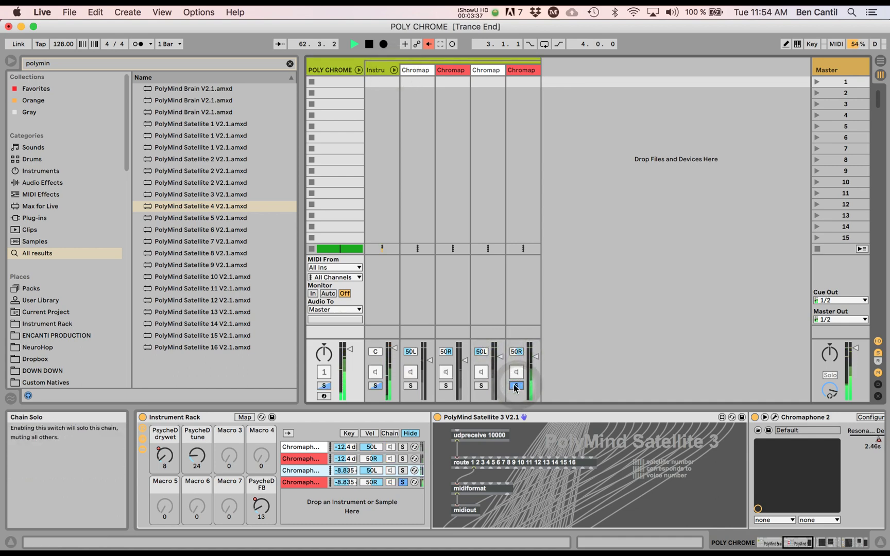
left_click(481, 386)
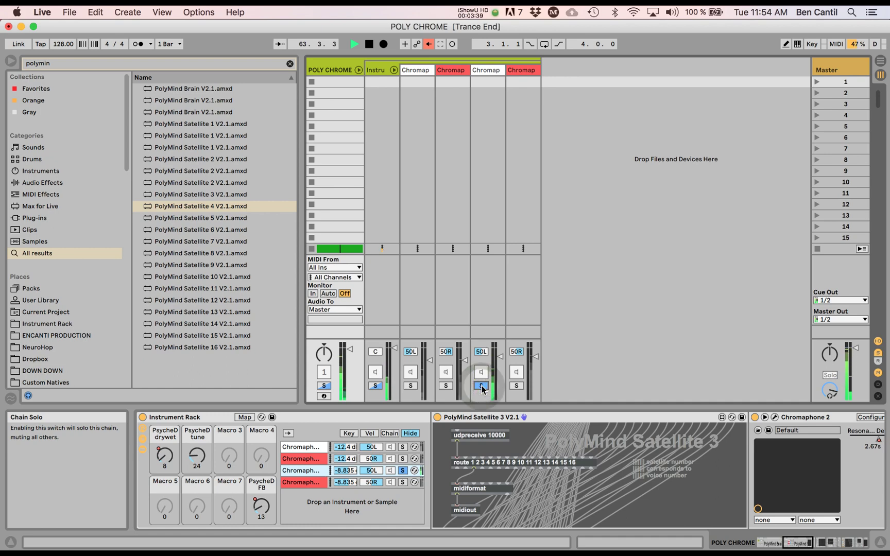
left_click(493, 71)
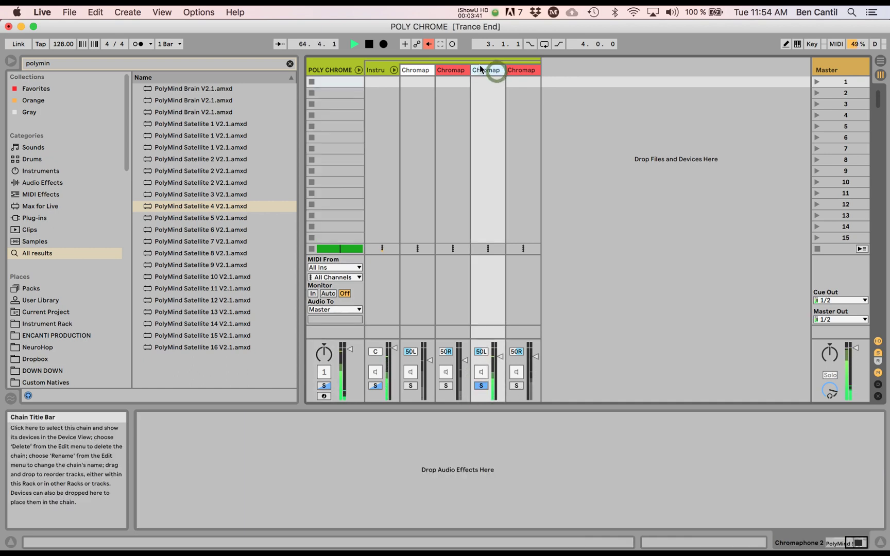
left_click(376, 70)
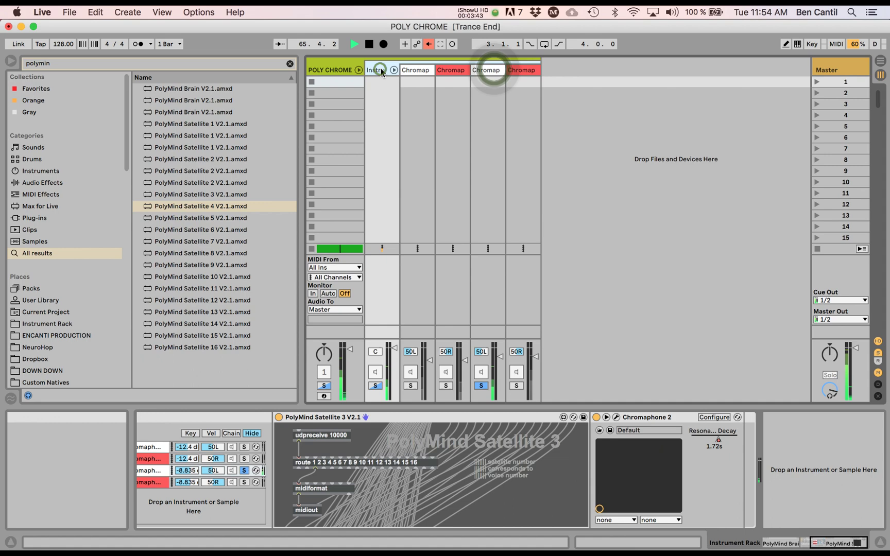
Switch off Distortion and Reverb on the third chain's Chromaphone 2
left_click(616, 418)
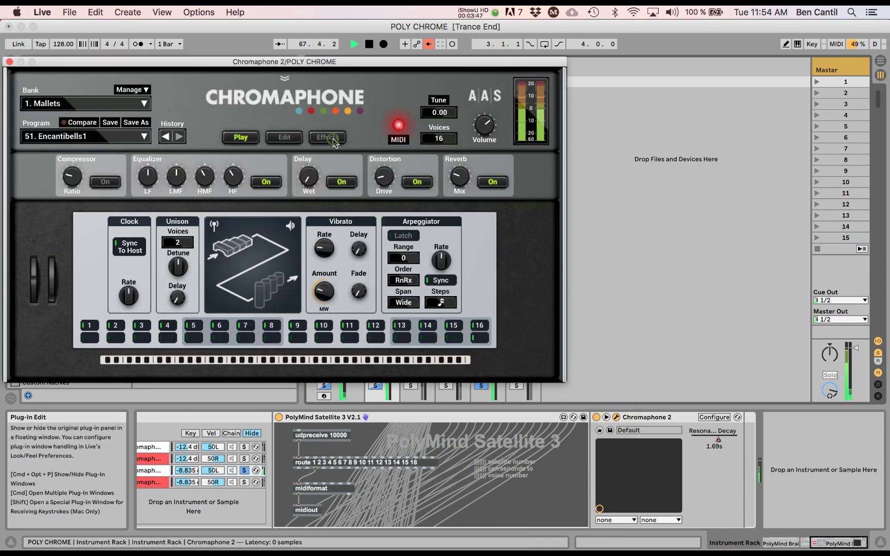
left_click(328, 137)
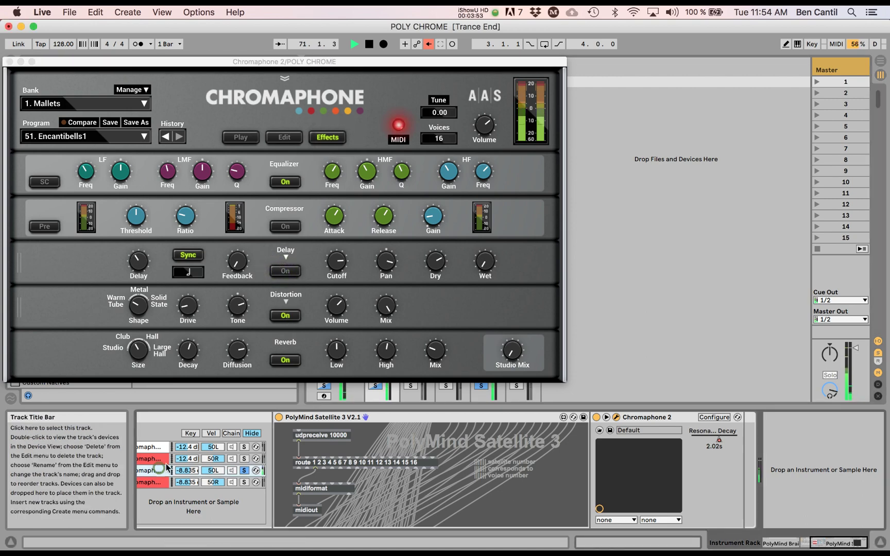
left_click(286, 315)
left_click(285, 360)
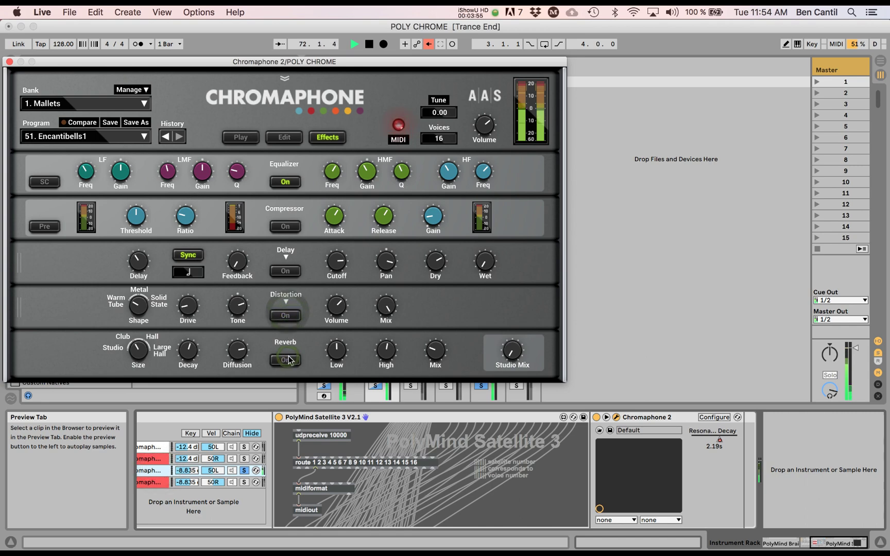
Shorten Resonator A decay to about 0.62 s and set its hit position to 23.0 %
left_click(287, 137)
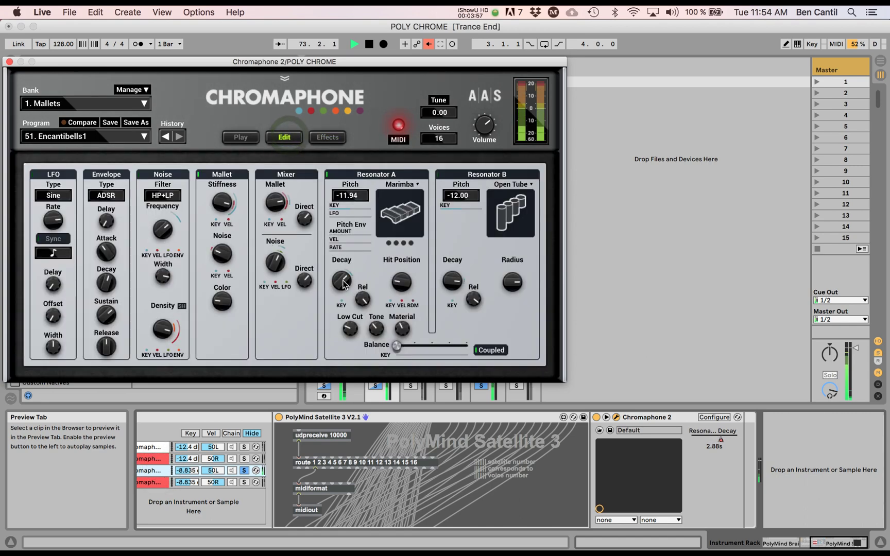
left_click(152, 483)
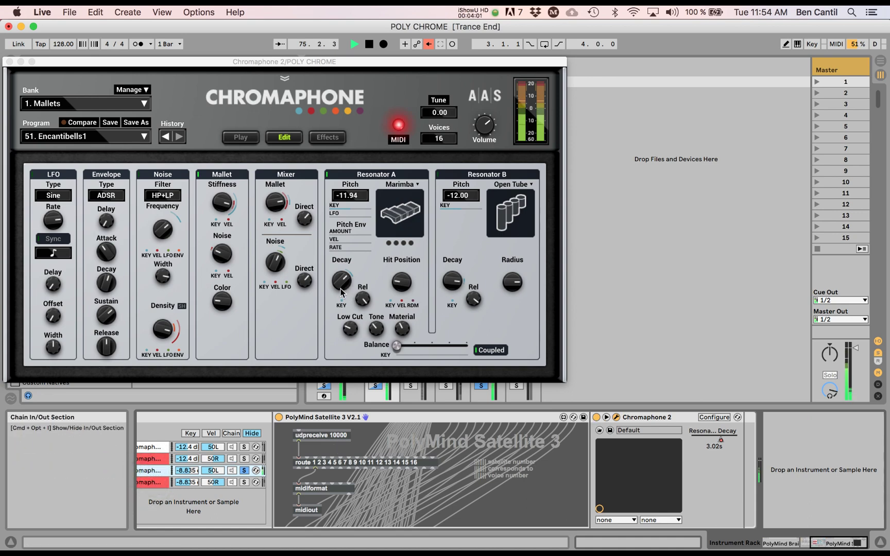
mouse_move(341, 280)
left_mouse_down()
mouse_move(341, 304)
mouse_move(341, 277)
left_mouse_up()
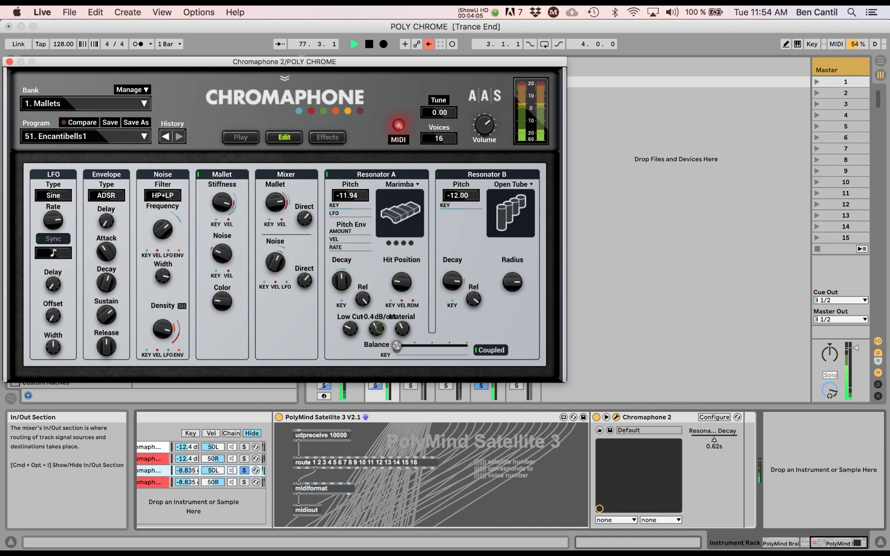
left_click_drag(402, 282, 401, 305)
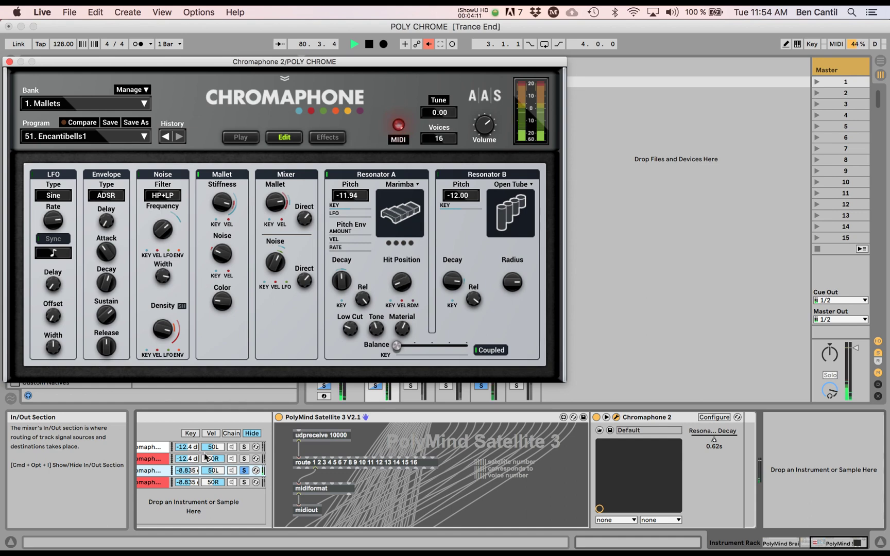
Start playback and solo the fourth chain instead of the third
key("space")
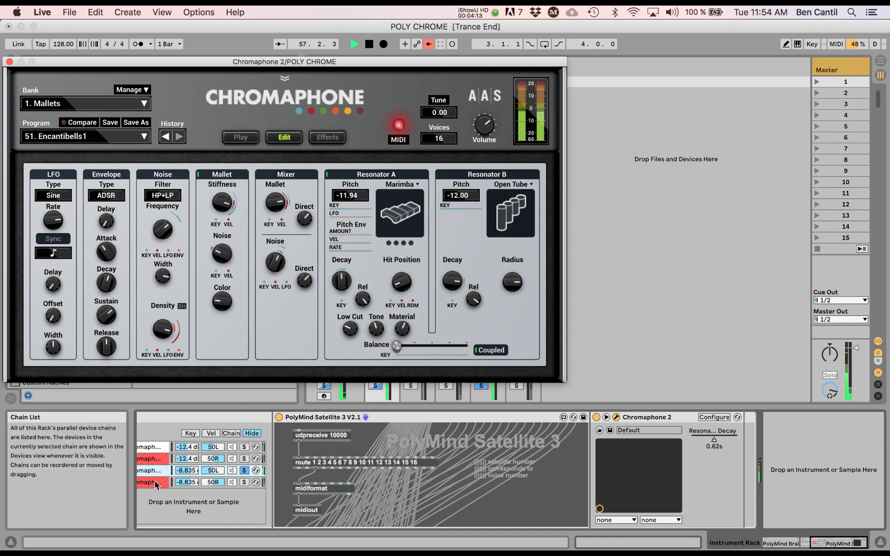
left_click(244, 482)
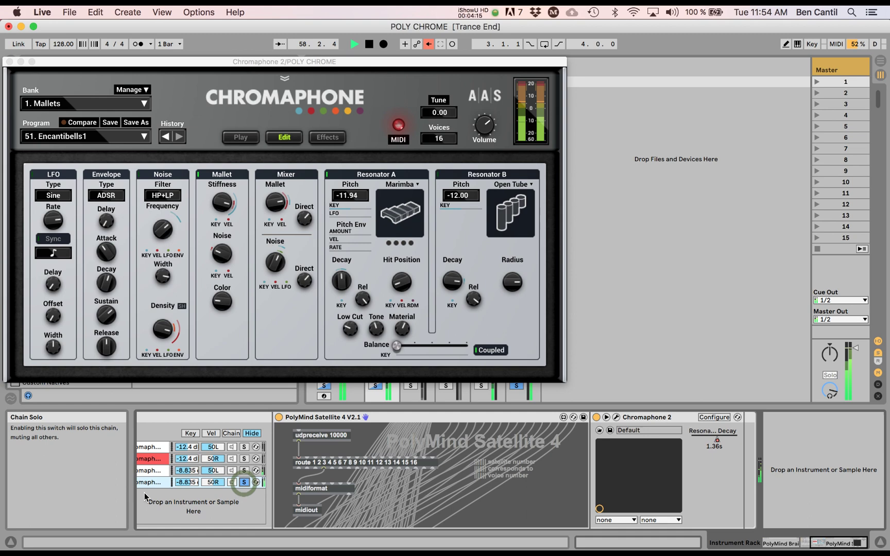
left_click(150, 485)
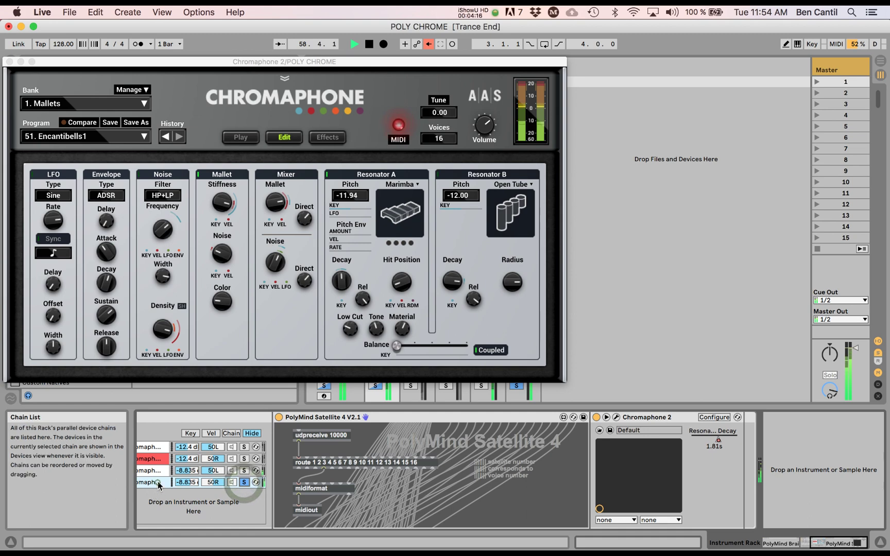
Switch off Delay, Distortion and Reverb on the fourth chain's Chromaphone 2
left_click(618, 417)
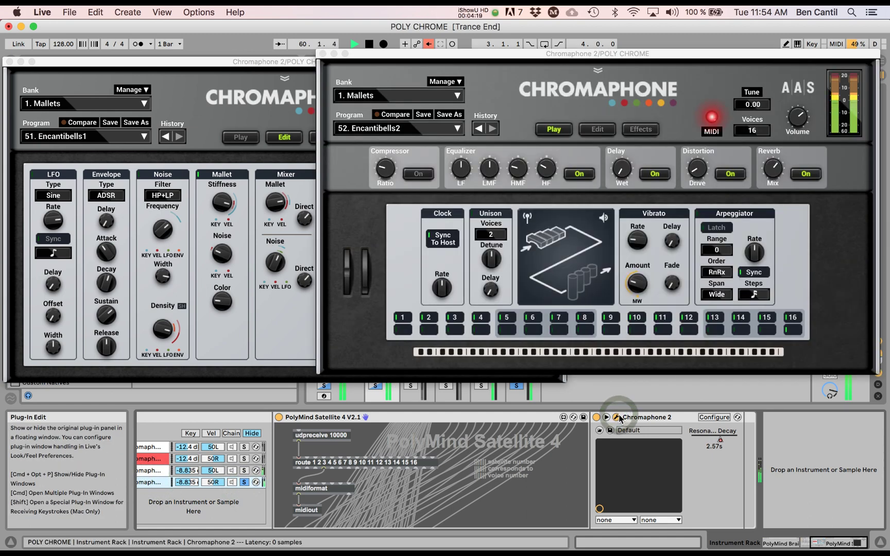
left_click(246, 471)
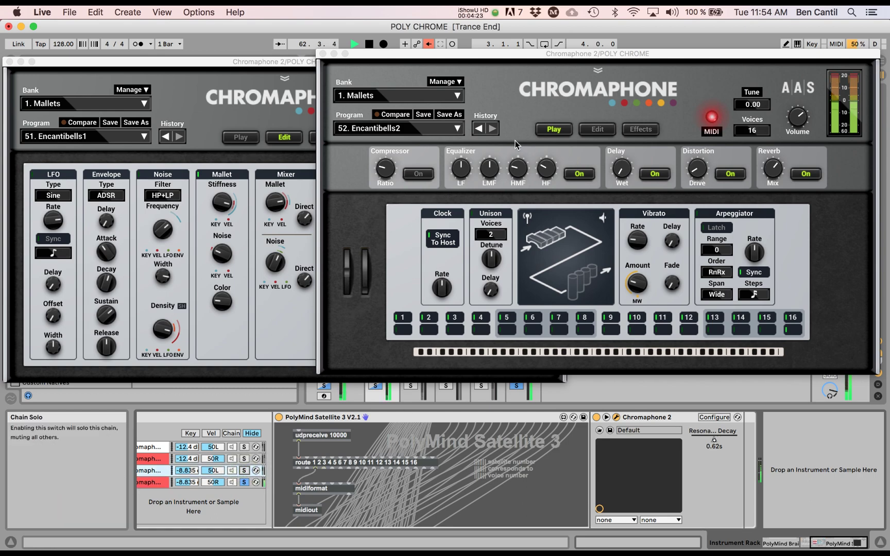
left_click(639, 130)
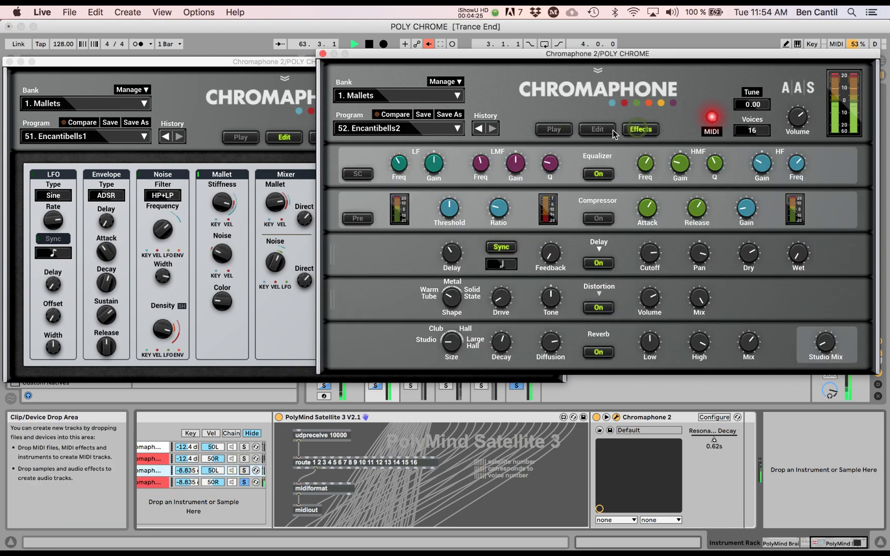
left_click(611, 261)
left_click(595, 311)
left_click(599, 348)
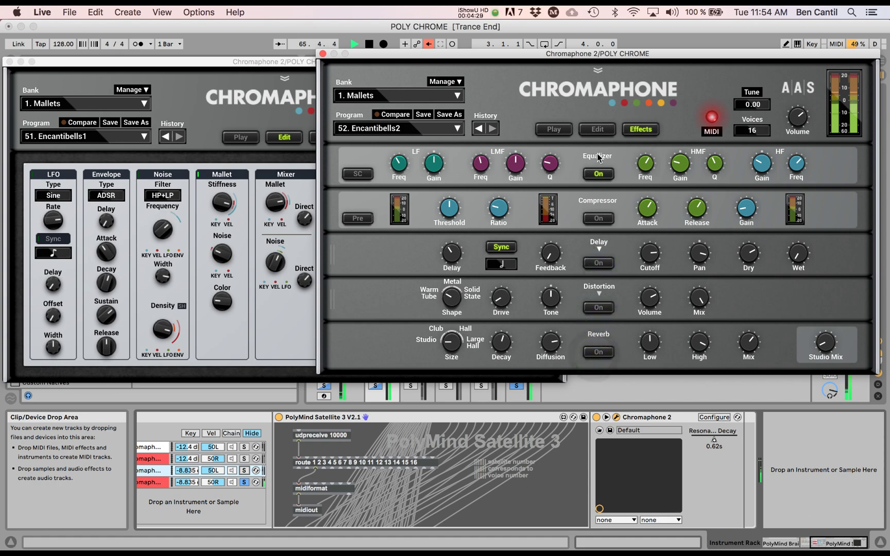
On the Edit page, adjust Resonator A hit position and set noise filter frequency near 566 Hz
left_click(597, 129)
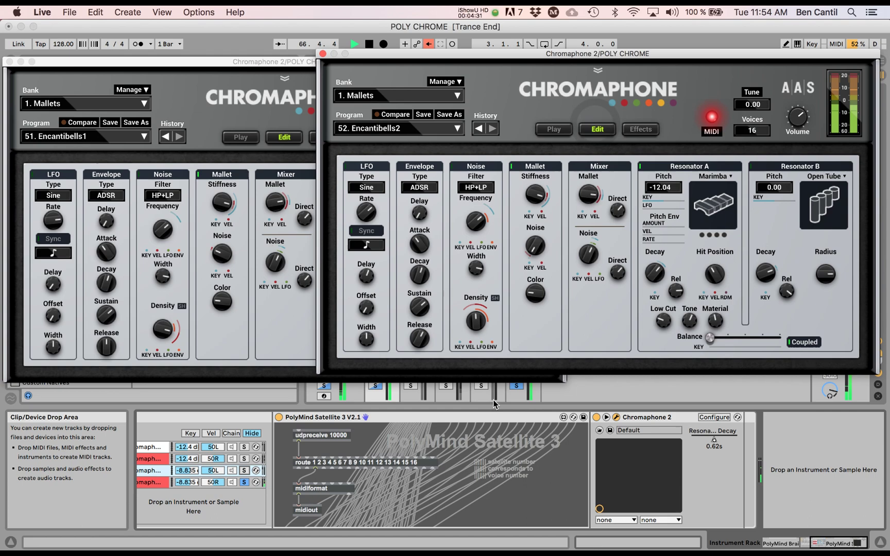
left_click(552, 129)
left_click(597, 129)
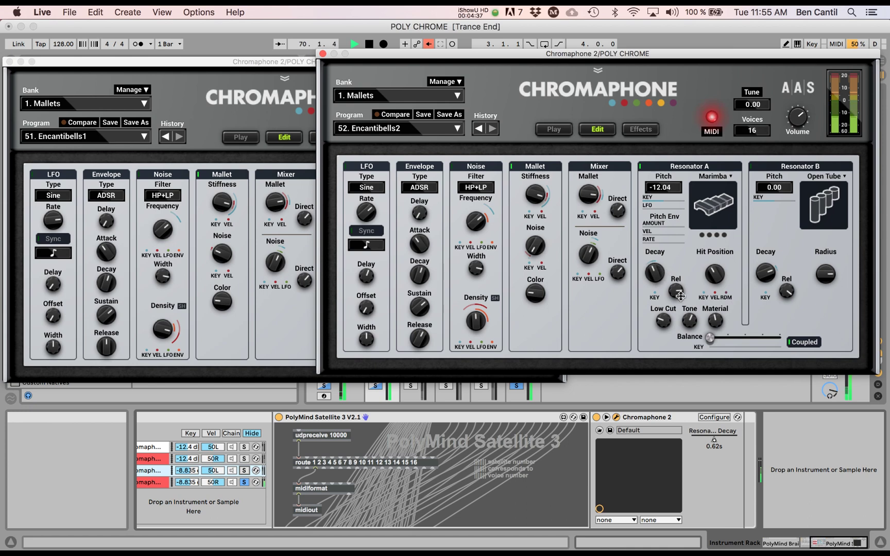
left_click_drag(676, 291, 676, 309)
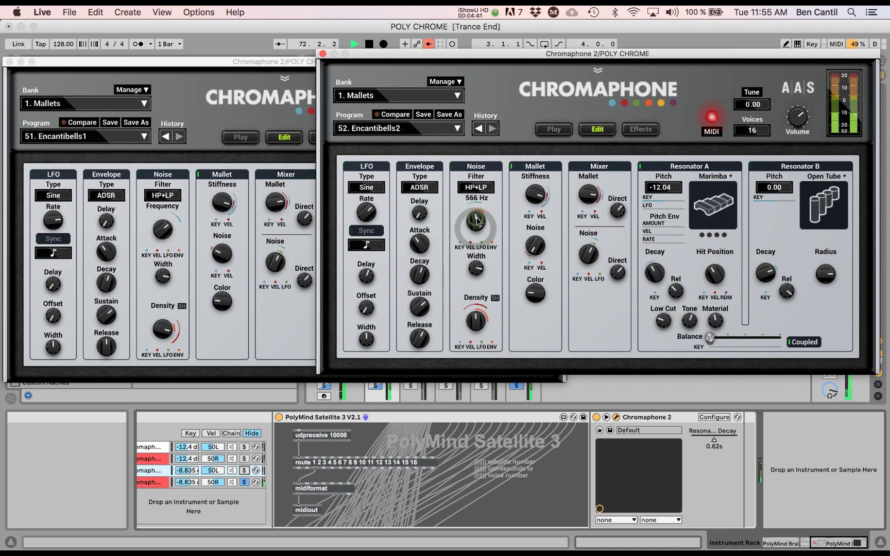
left_click_drag(536, 195, 535, 208)
left_click_drag(715, 274, 715, 319)
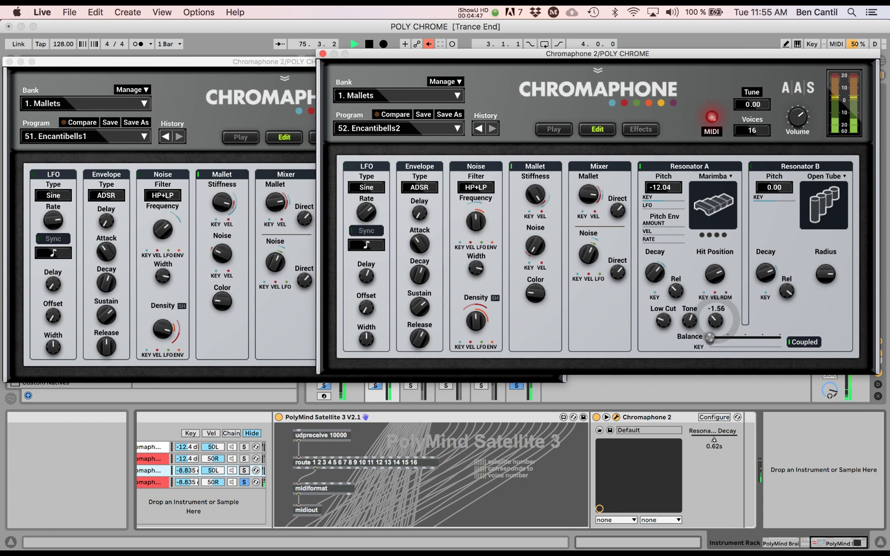
Unsolo the fourth chain and restart playback so all chains play
key("space")
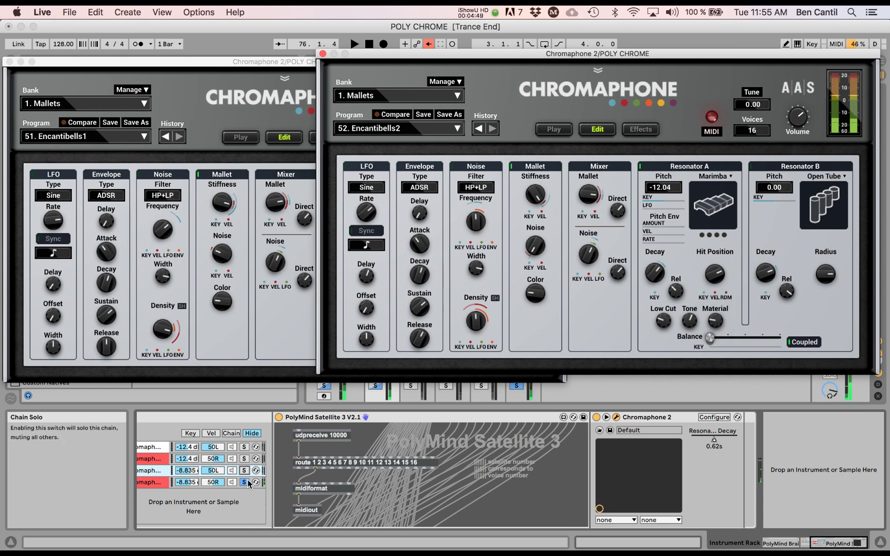
left_click(246, 484)
key("space")
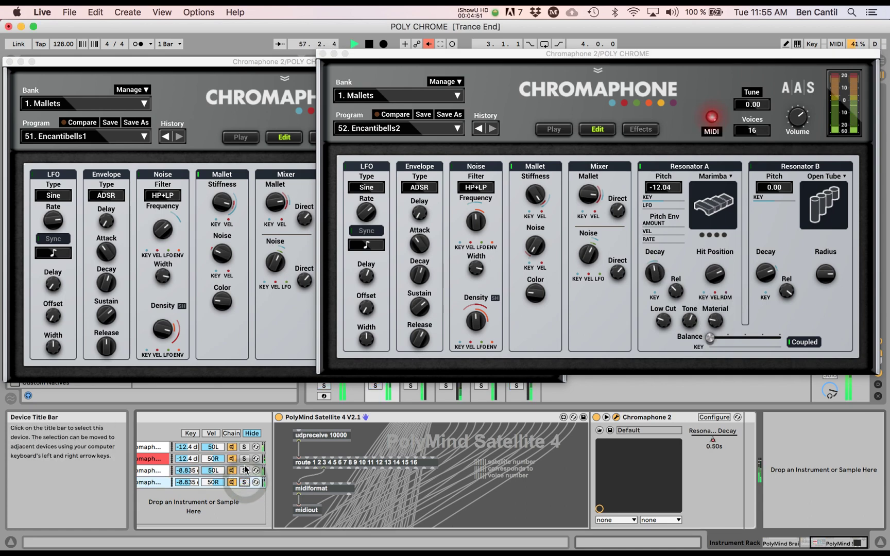
Close both Chromaphone plug-in windows
left_click(323, 54)
left_click(10, 61)
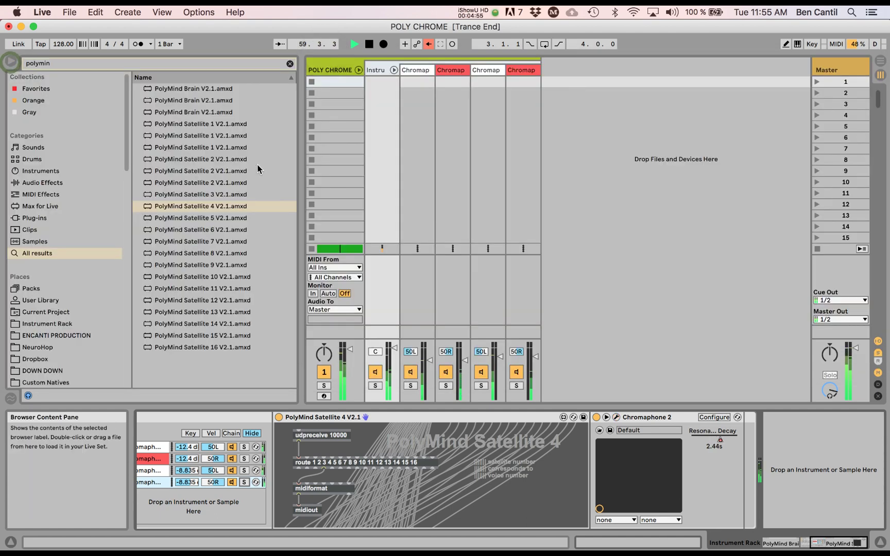
scroll(287, 501, "left", 2)
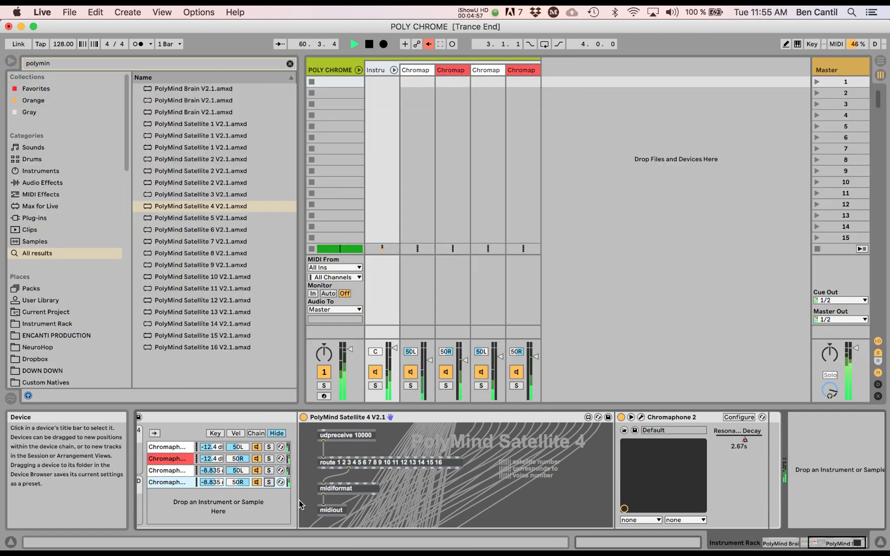
scroll(302, 462, "left", 10)
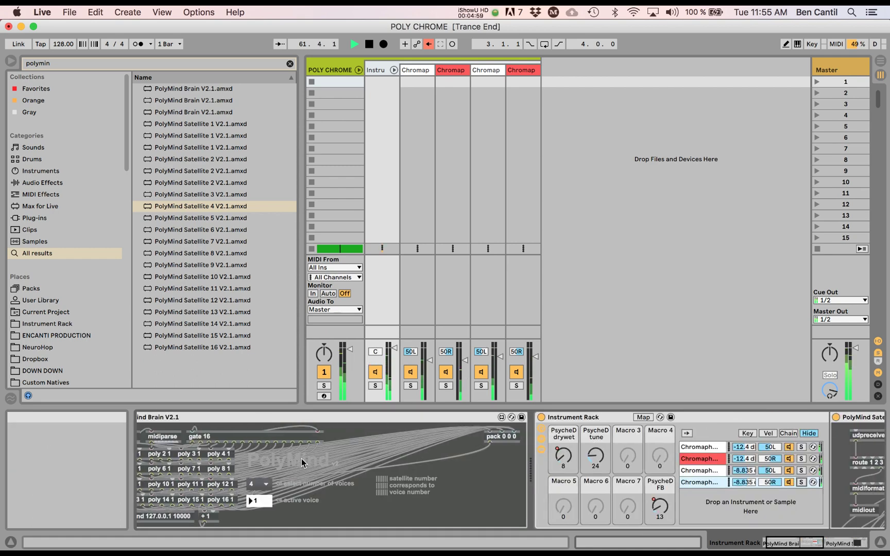
scroll(303, 462, "right", 6)
scroll(302, 462, "right", 8)
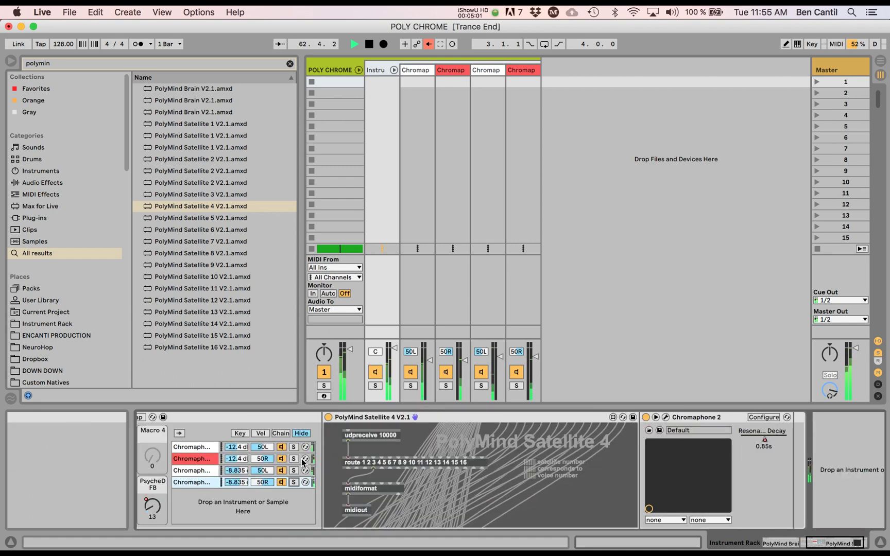
Inspect the third and fourth chains' devices, then stop playback
left_click(203, 479)
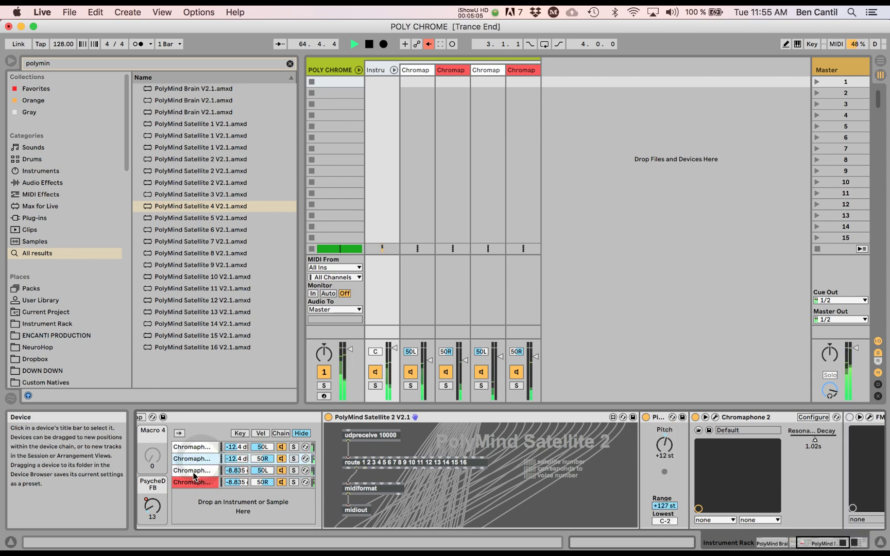
left_click(188, 472)
left_click(189, 462)
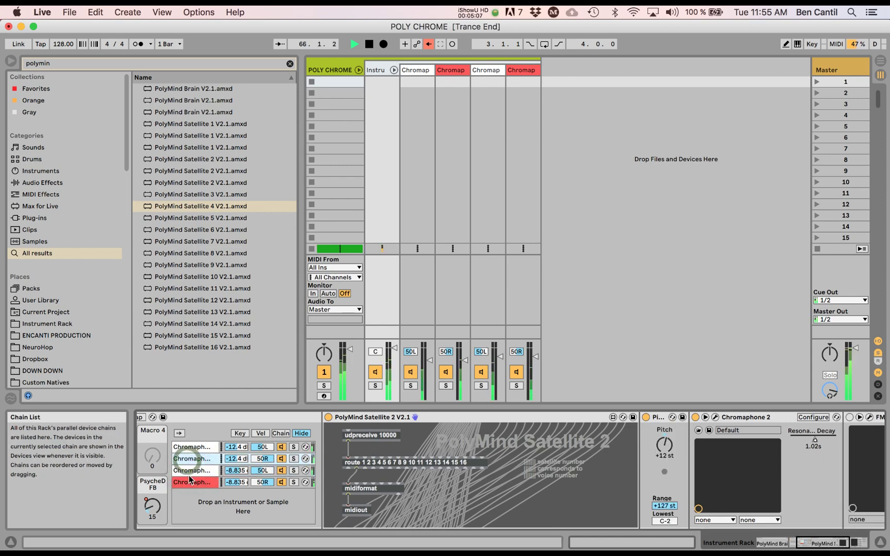
left_click(189, 473)
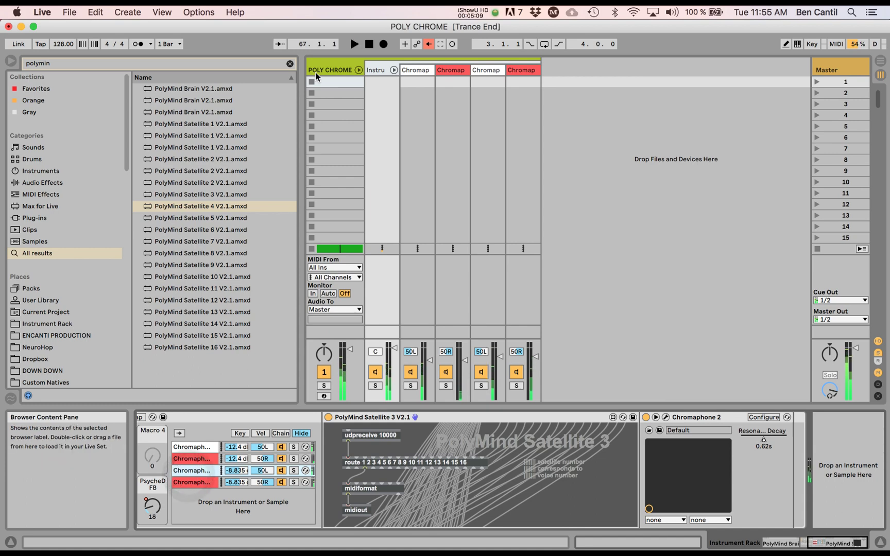
key("space")
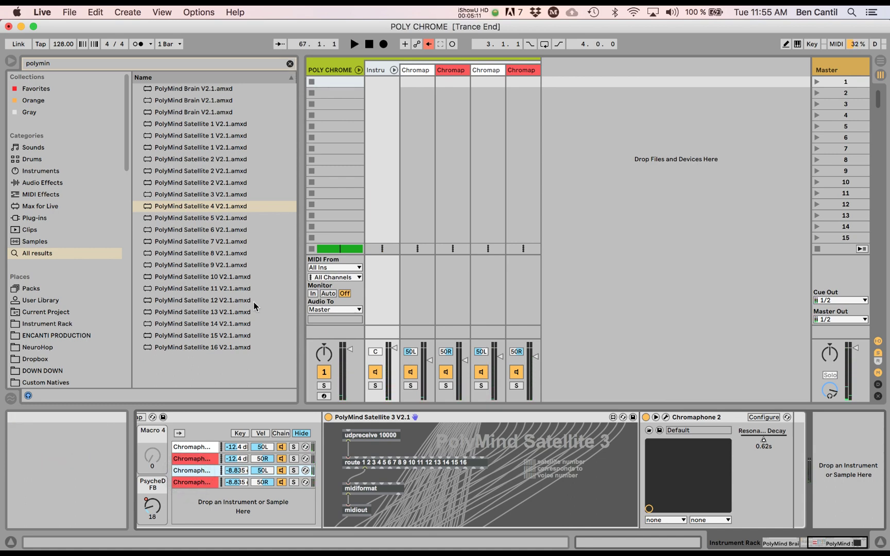
Pan the third and fourth chains toward centre, about 23L and 26R, and play back
left_click(262, 471)
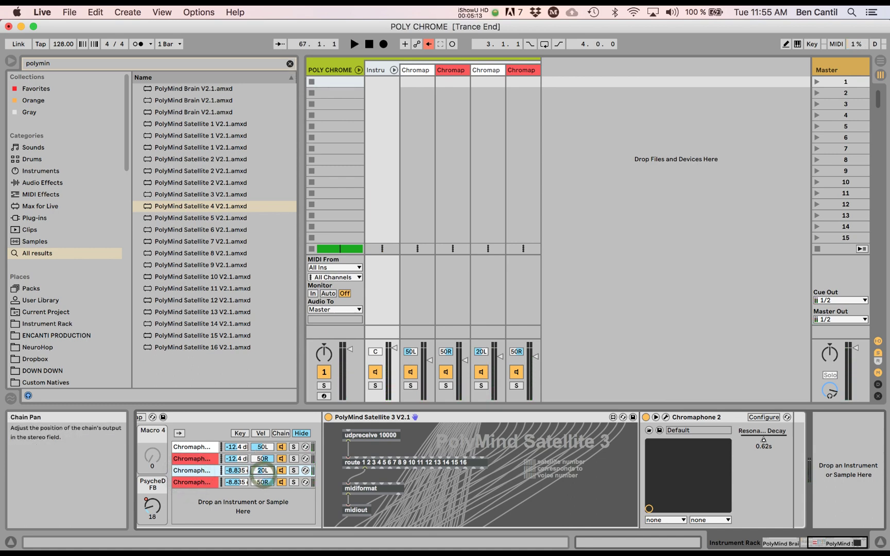
left_click_drag(262, 471, 268, 484)
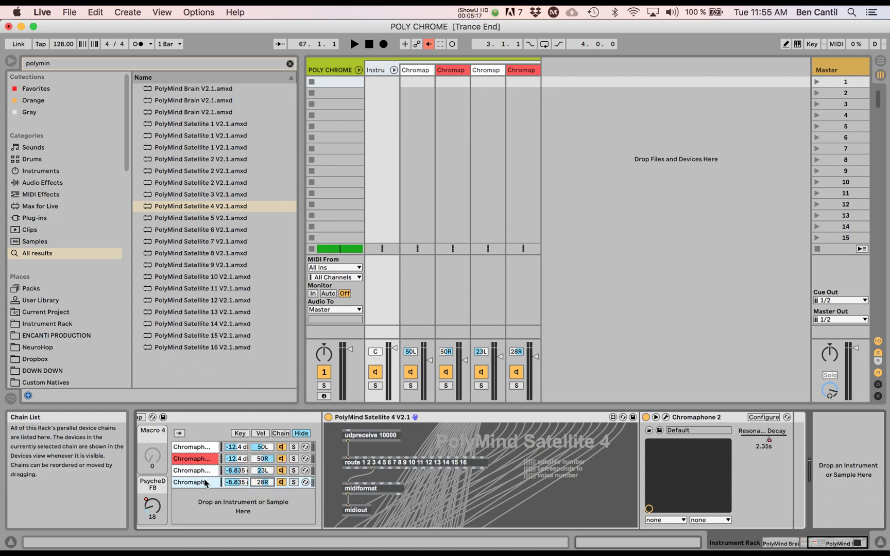
key("space")
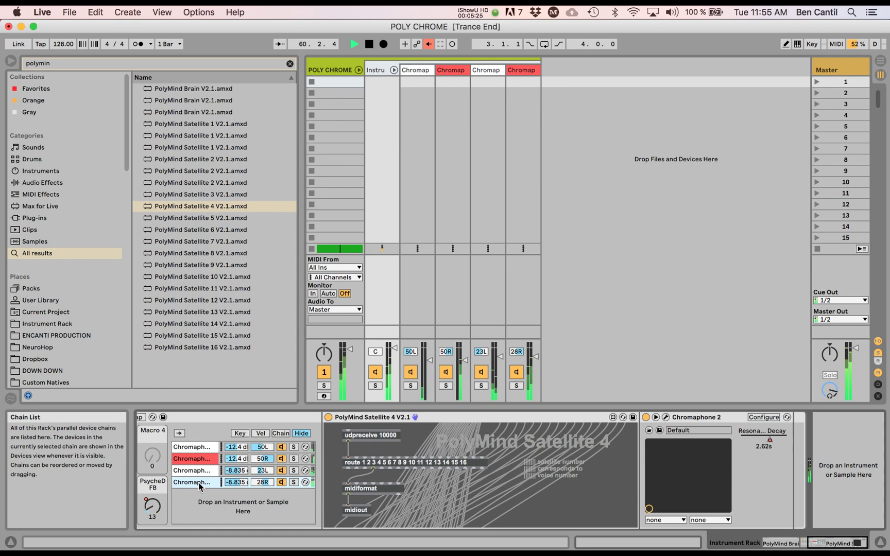
Go to Arrangement View, stop playback, and show the POLY CHROME clip's notes from bar 57
key("Tab")
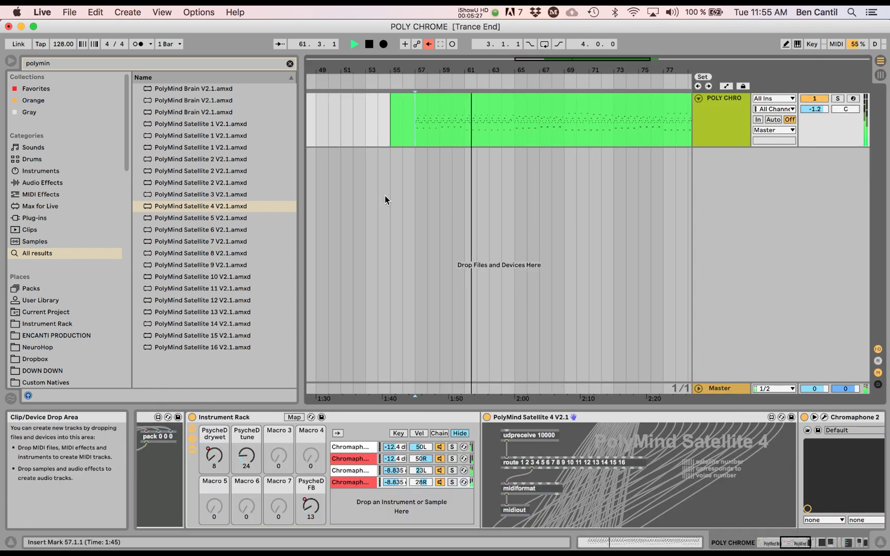
key("space")
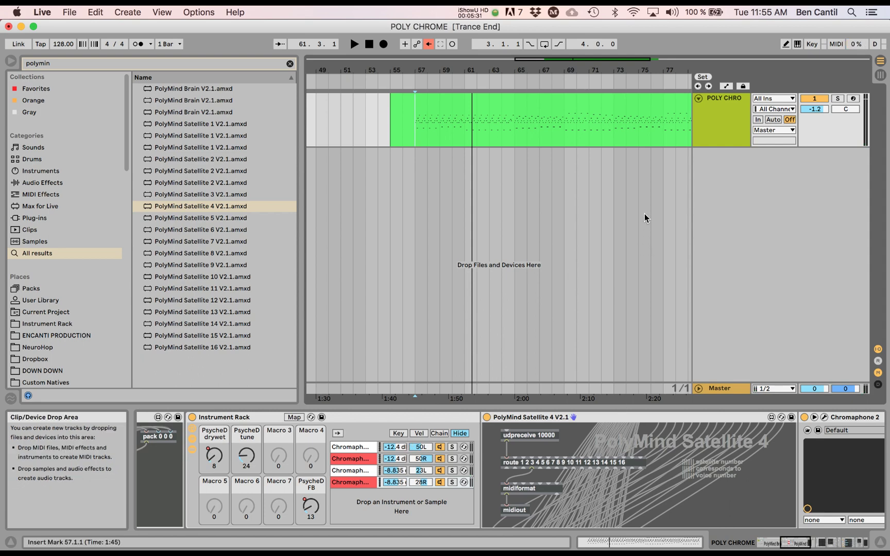
key("super+alt+f")
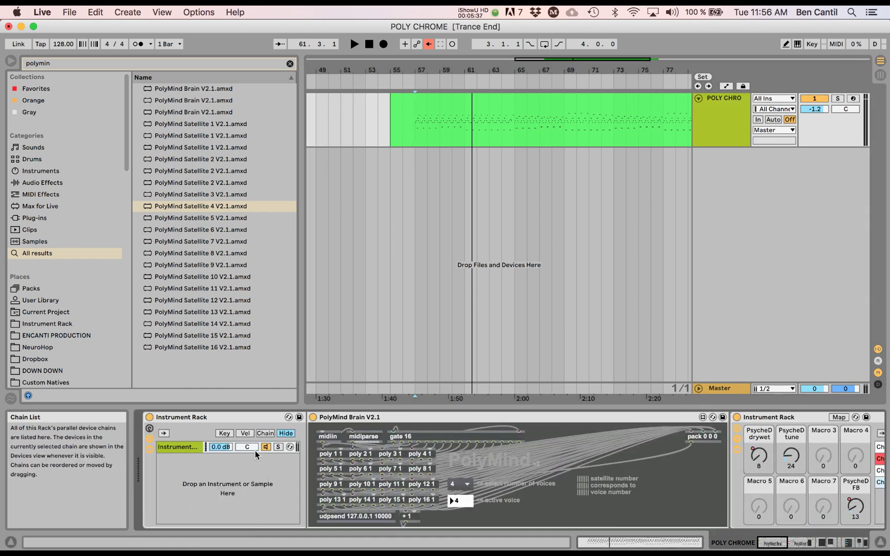
left_click(415, 138)
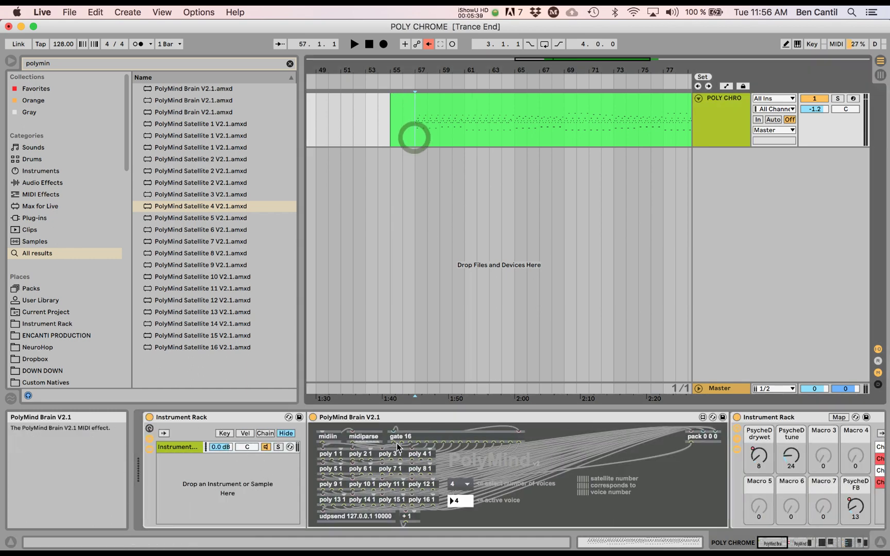
left_click(437, 103)
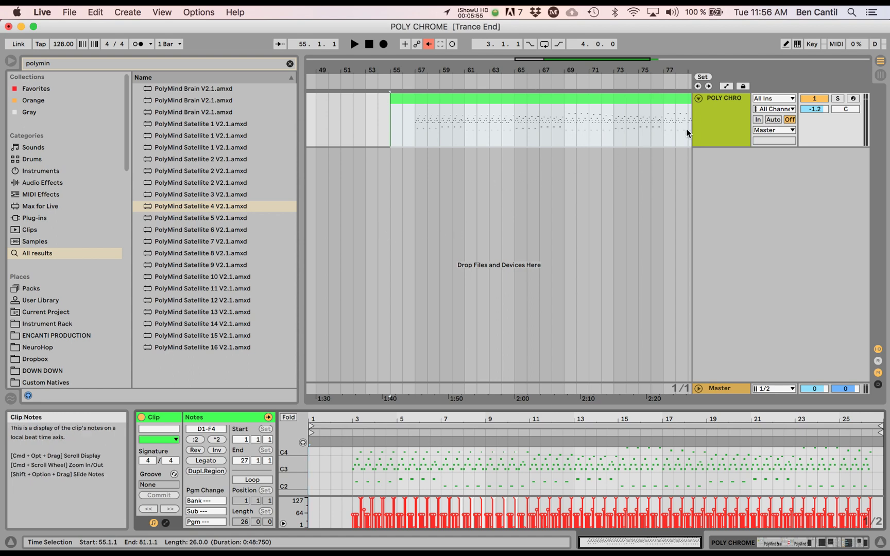
left_click(728, 120)
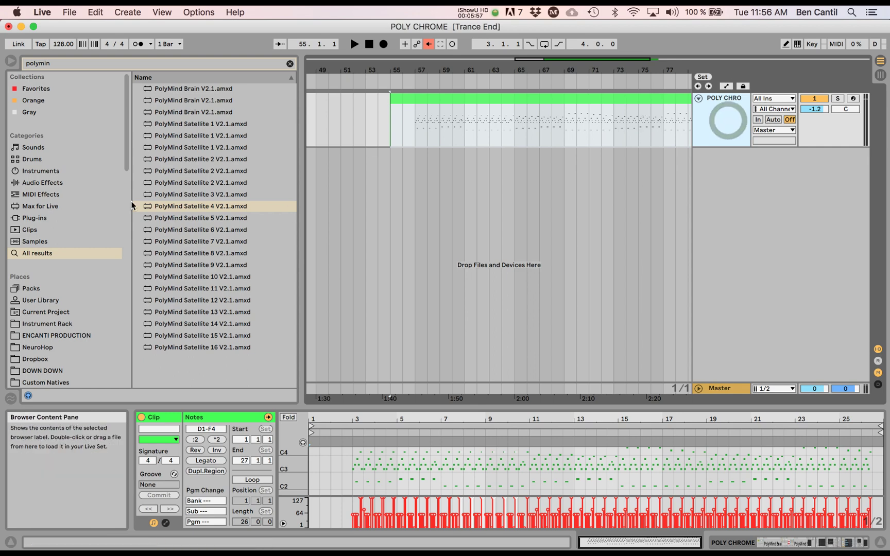
List Current Project files with the search cleared and drop the POLY CHROME set onto the track
left_click(60, 313)
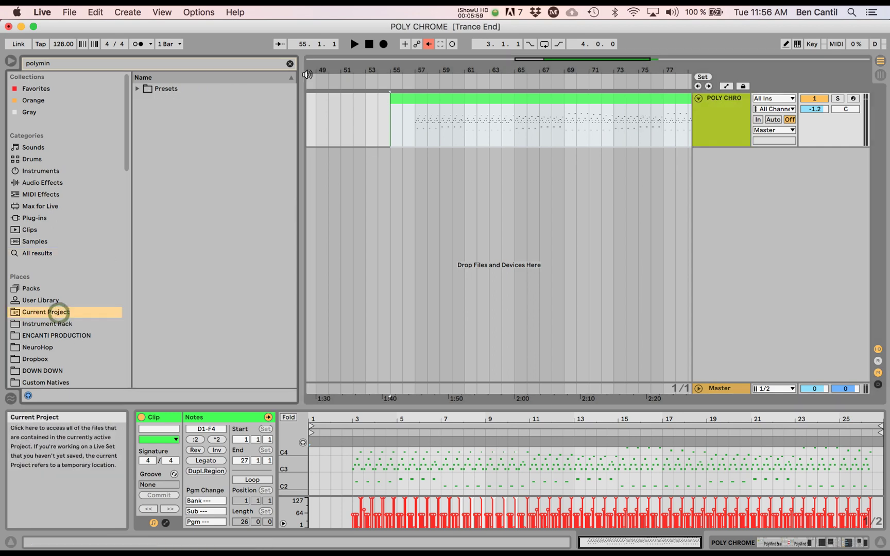
left_click(290, 63)
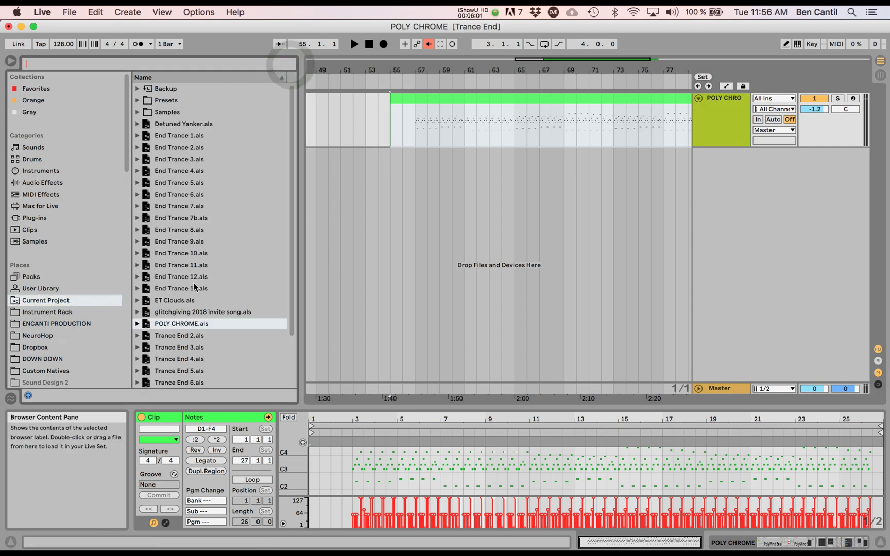
scroll(191, 253, "down", 3)
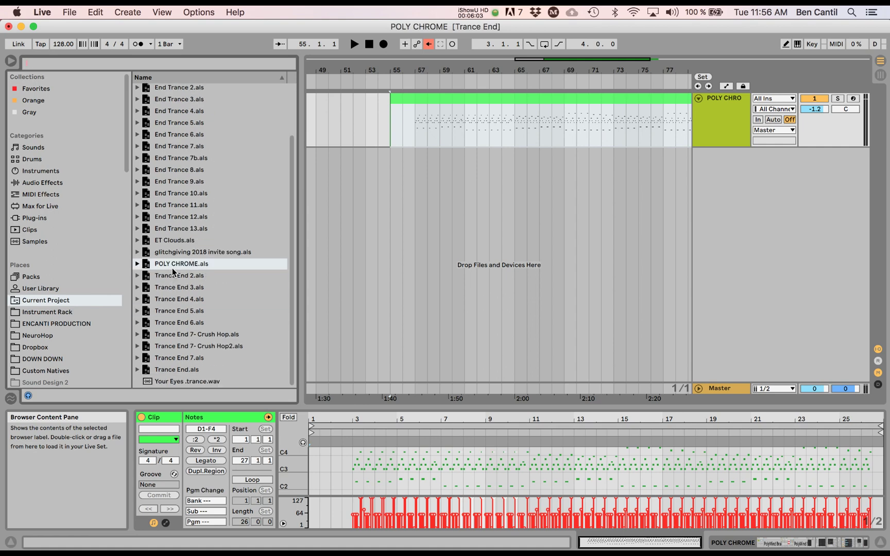
left_click(728, 99)
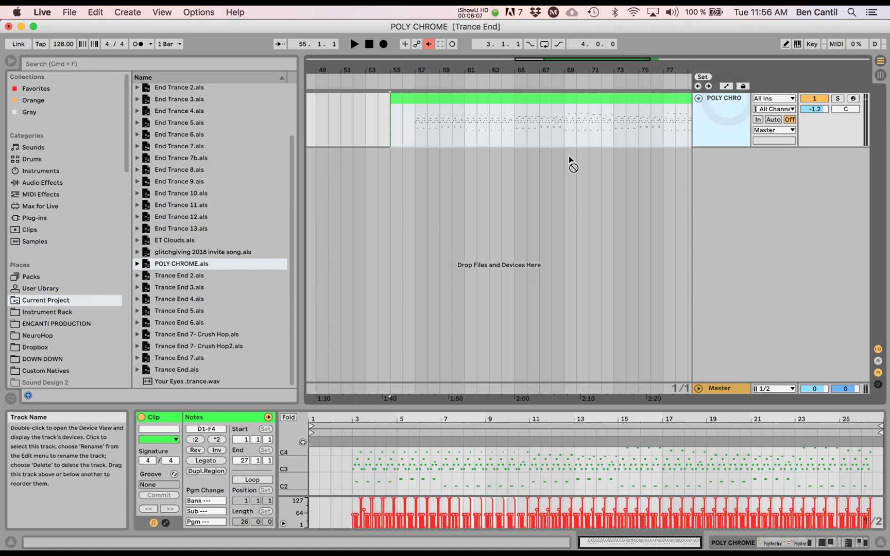
left_click_drag(242, 291, 719, 113)
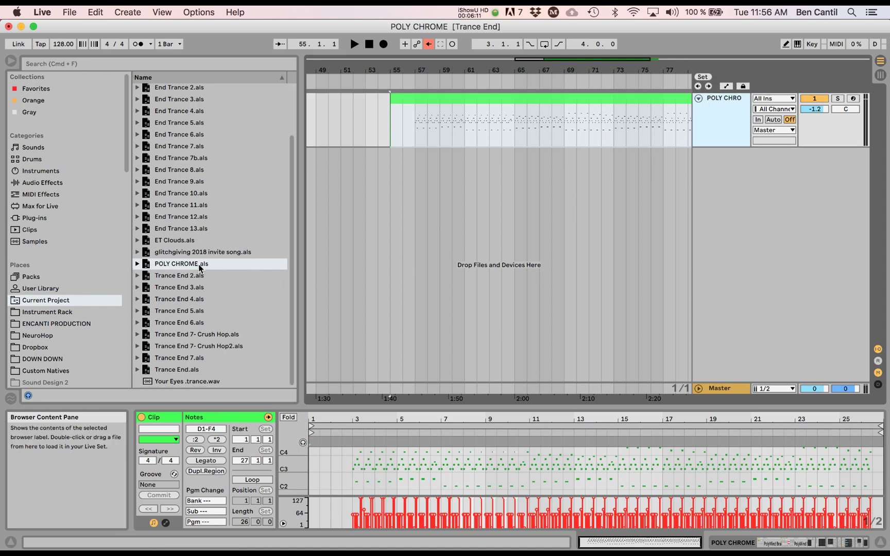
Place the insert marker at bar 57 and show the POLY CHROME track's devices
left_click(418, 135)
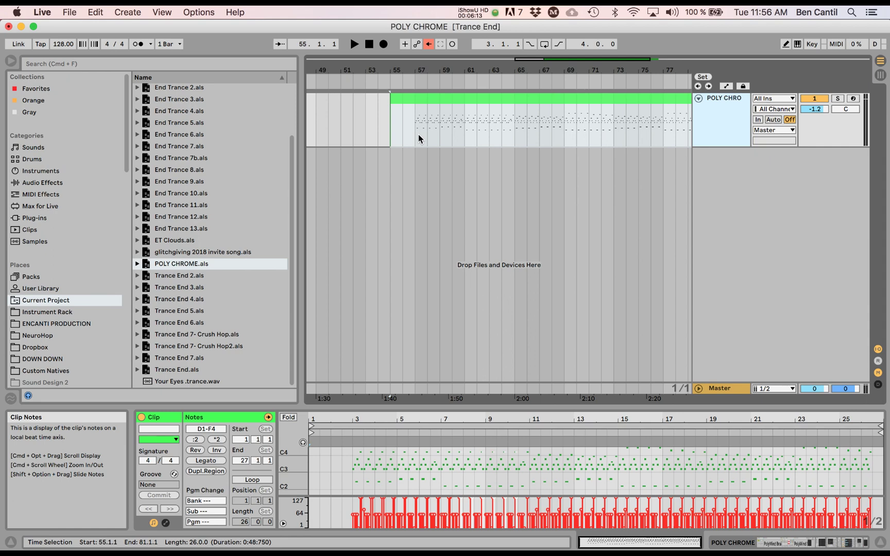
left_click(417, 135)
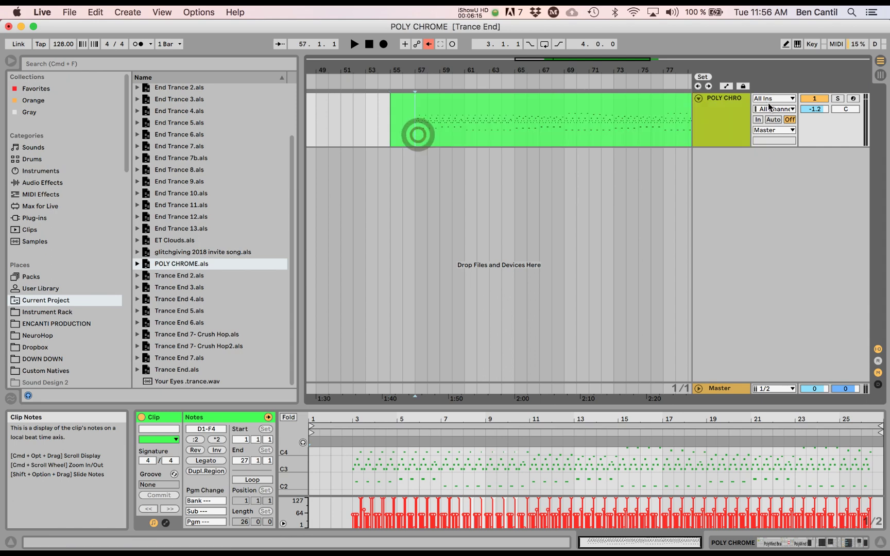
double_click(734, 120)
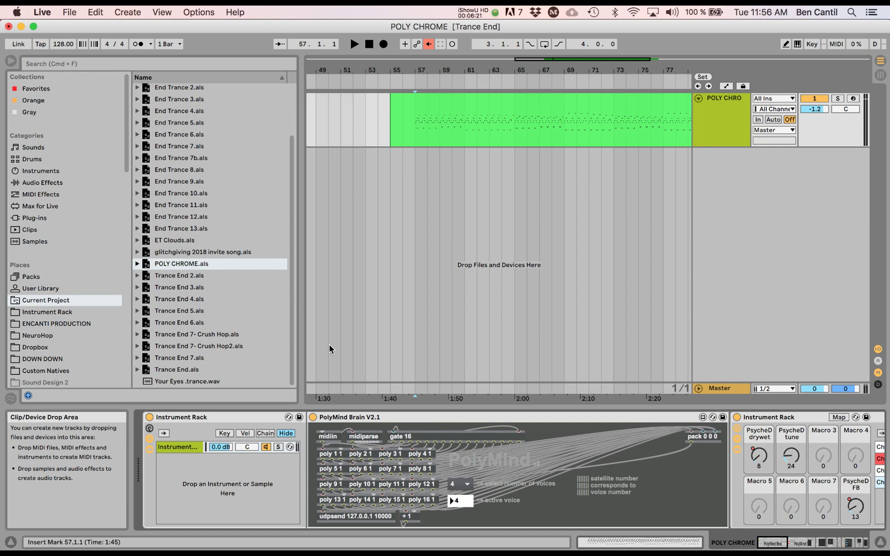
scroll(364, 473, "right", 10)
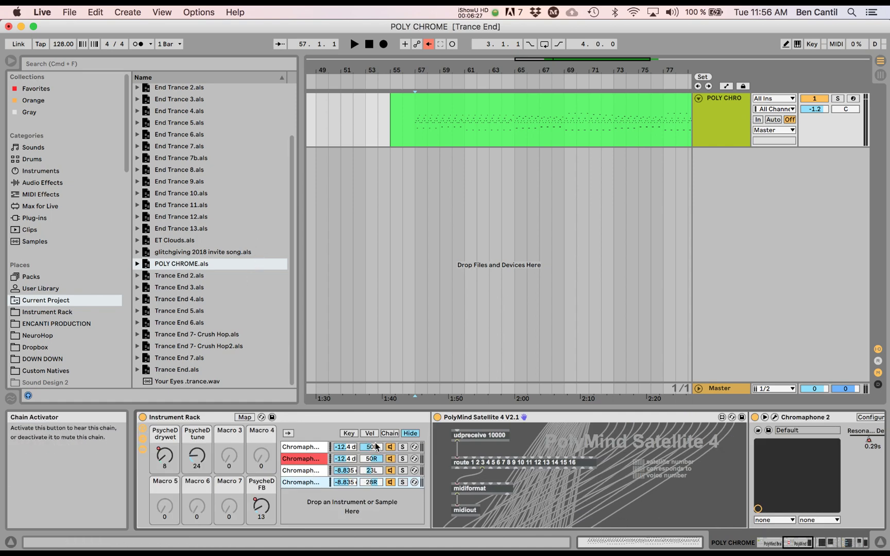
Zoom the arrangement so the POLY CHROME clip fills the view and select the track
left_click_drag(565, 64, 538, 67)
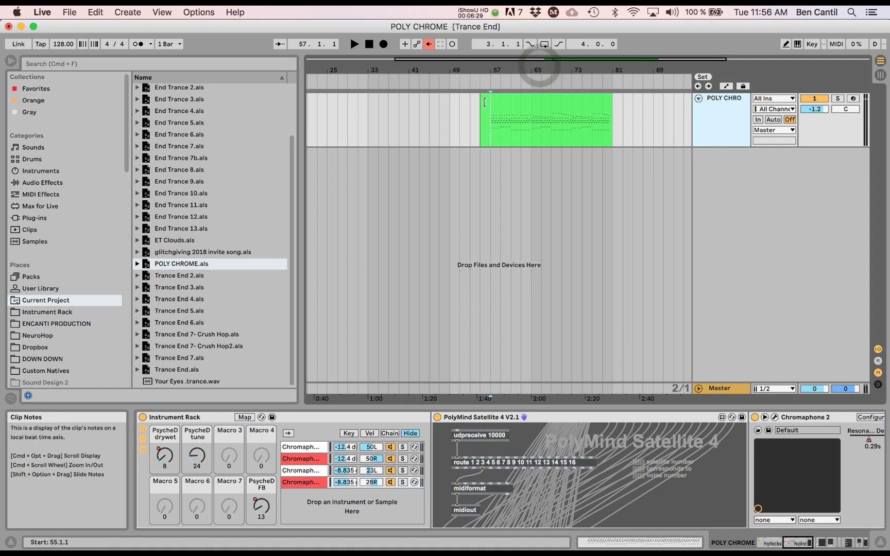
left_click_drag(537, 67, 534, 78)
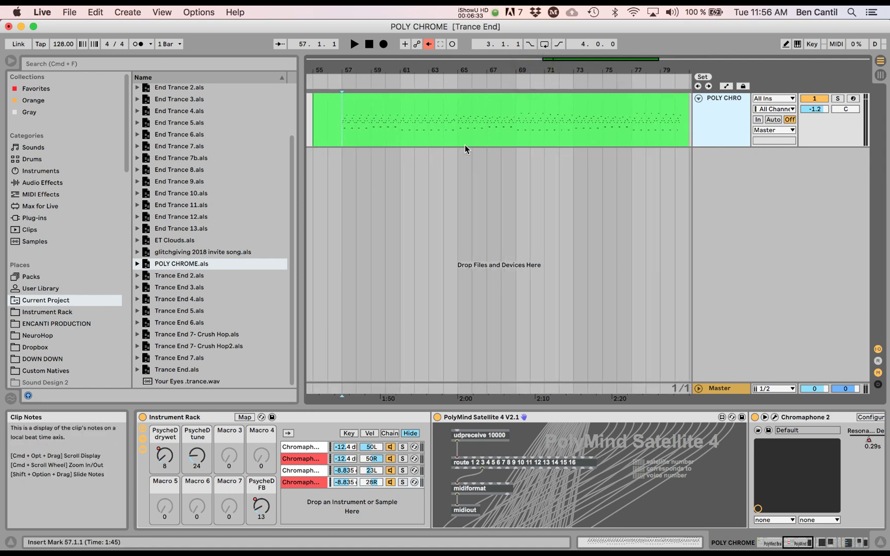
left_click(367, 113)
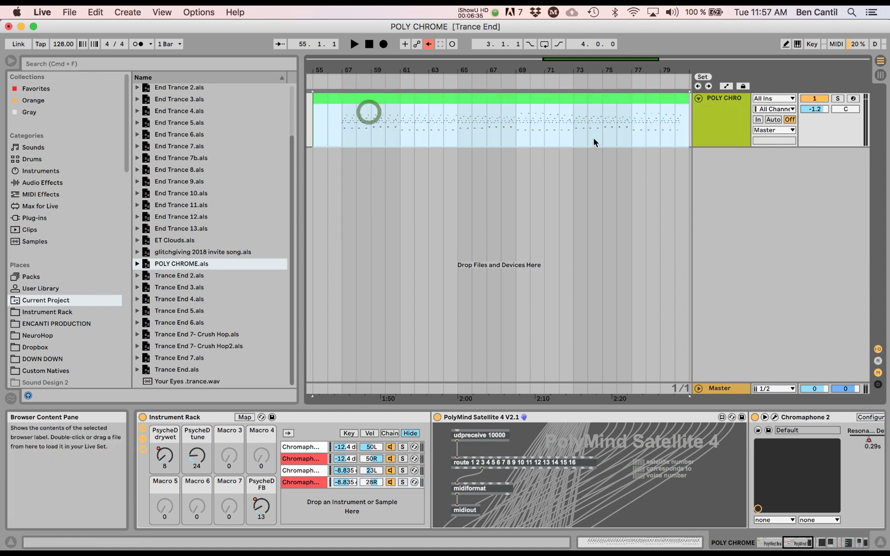
left_click(726, 112)
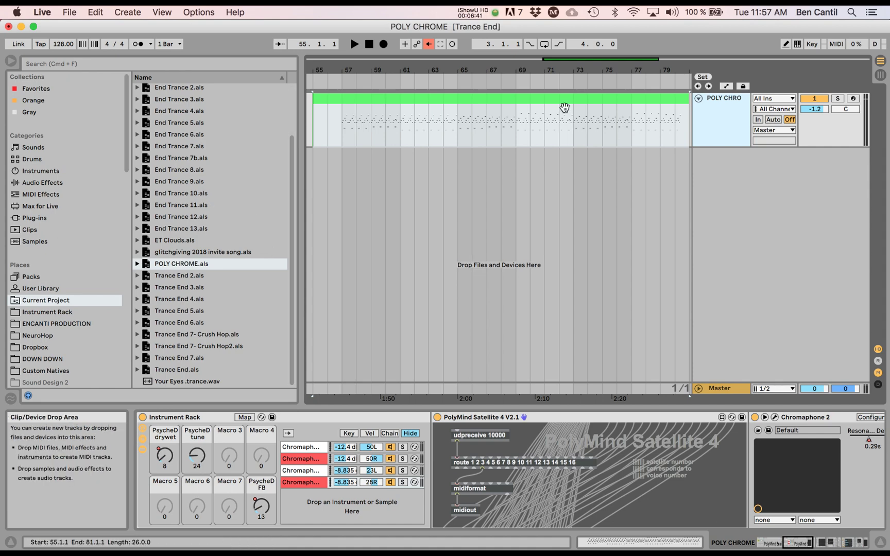
Select the fourth Chromaphone chain and list MIDI Effects in the browser
scroll(430, 503, "left", 3)
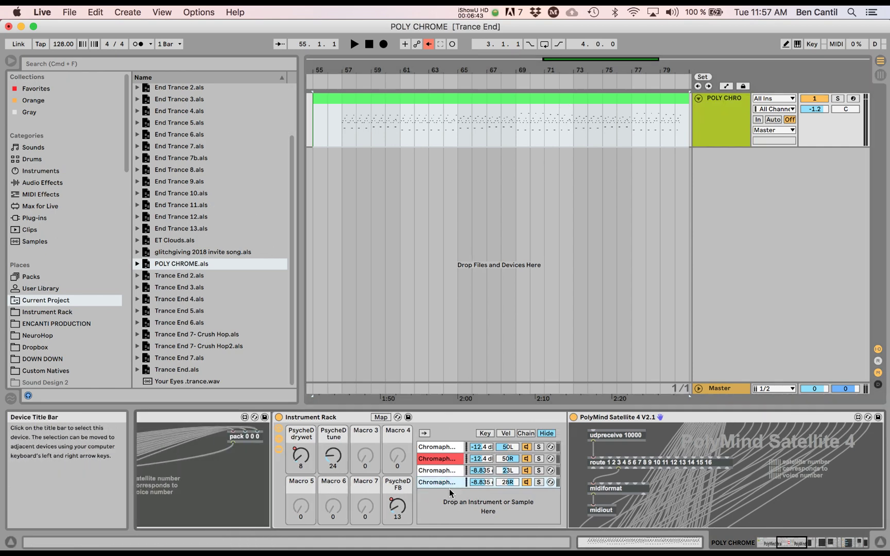
scroll(449, 489, "right", 3)
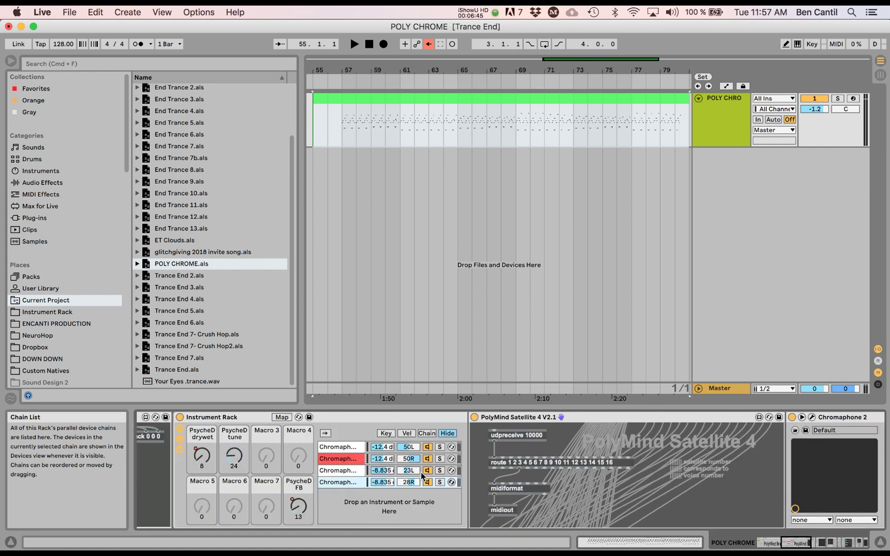
left_click(418, 481)
left_click(42, 183)
left_click(59, 195)
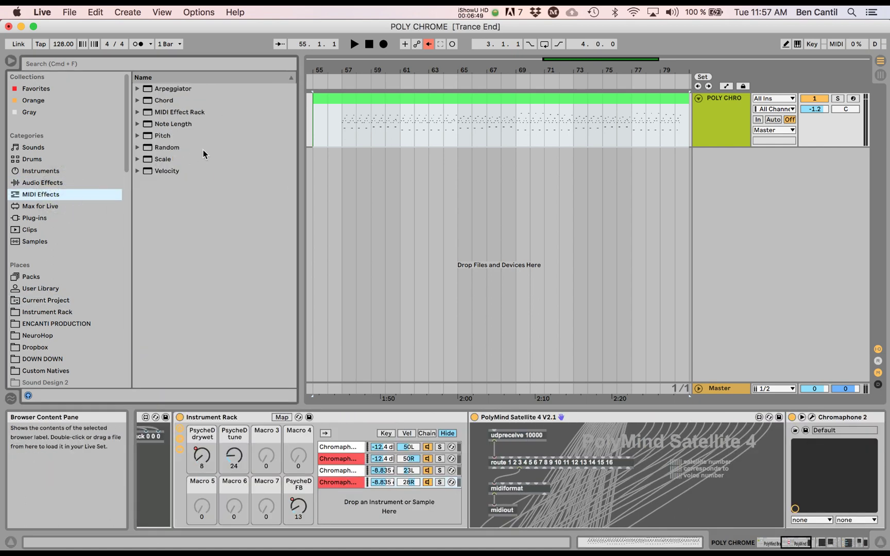
Load a +12 st Pitch MIDI effect into both the Satellite 4 and Satellite 3 chains
scroll(302, 447, "right", 5)
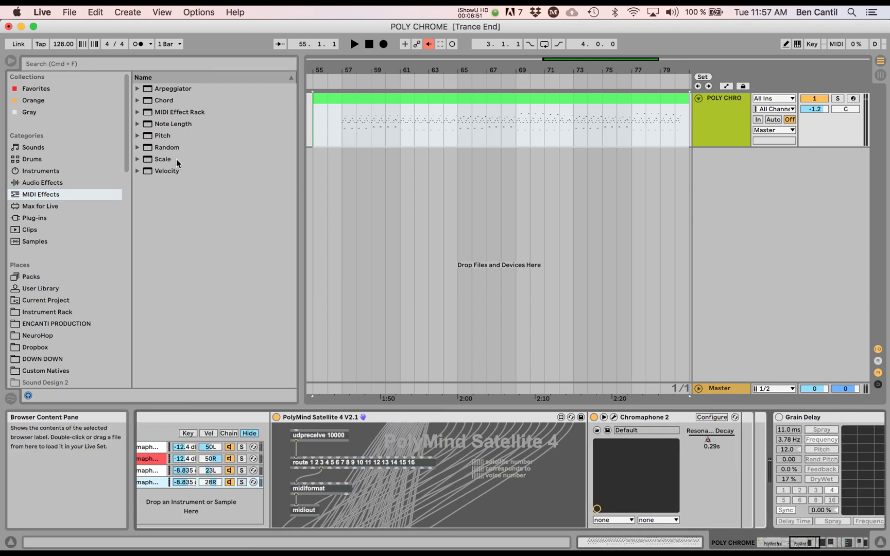
double_click(148, 135)
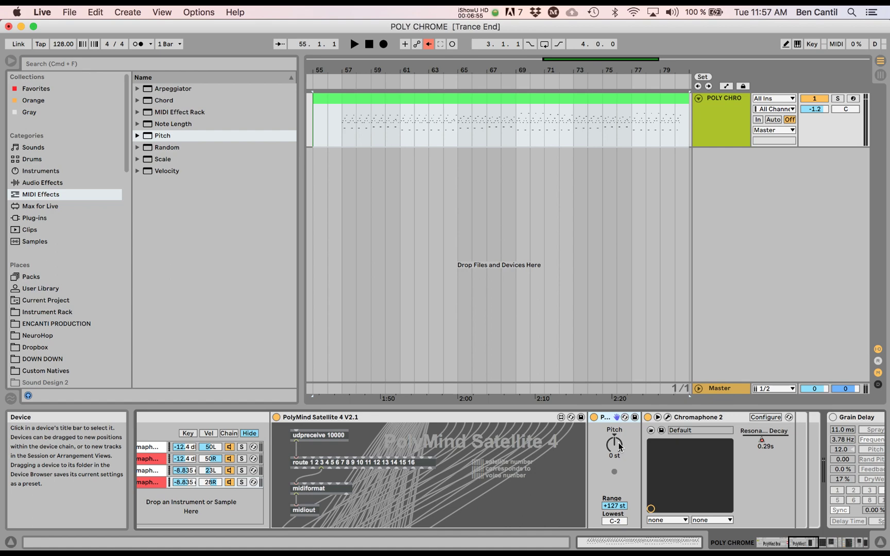
left_click(144, 482)
double_click(157, 135)
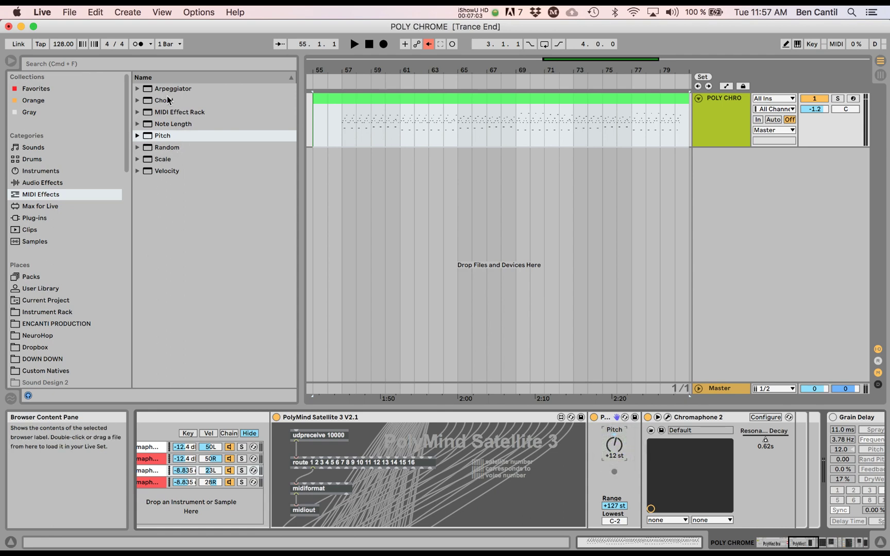
left_click(160, 160)
Insert a Note Length effect between Pitch and Chromaphone 2 in chain 3
left_click(164, 90)
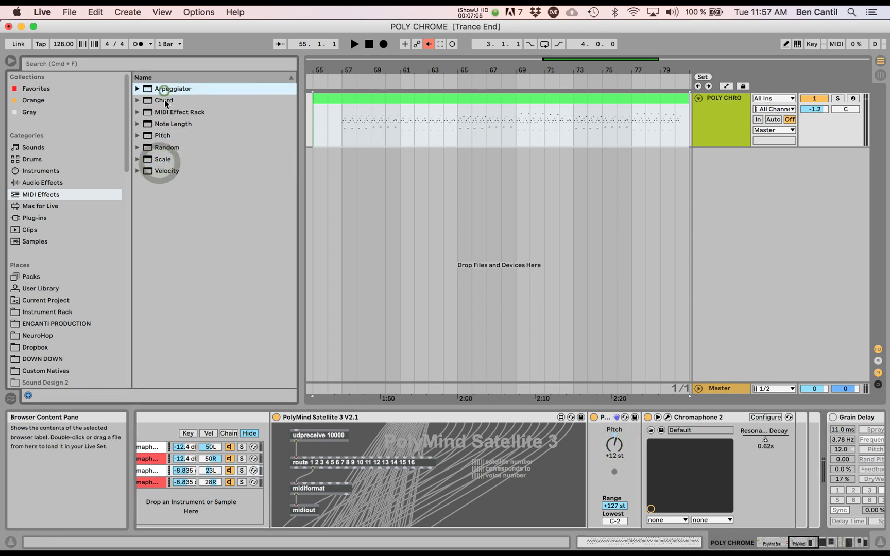
left_click(164, 125)
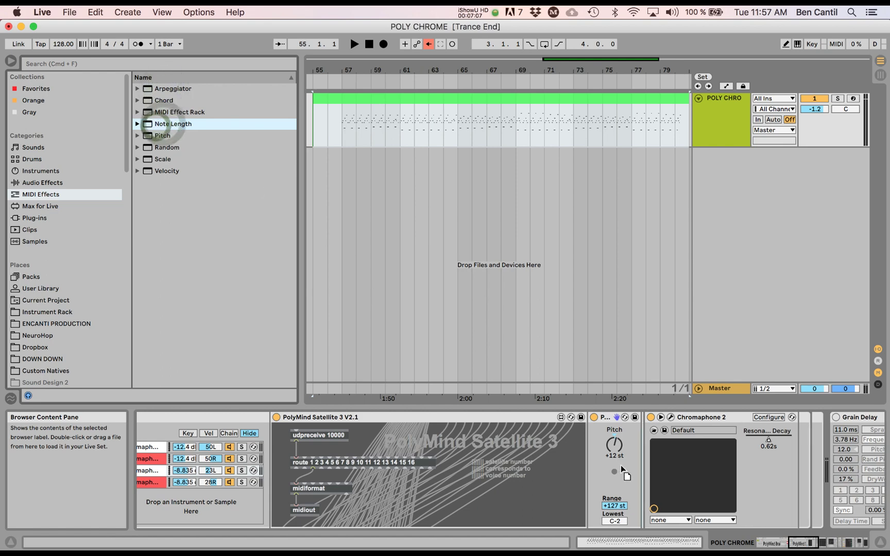
left_click_drag(157, 125, 629, 468)
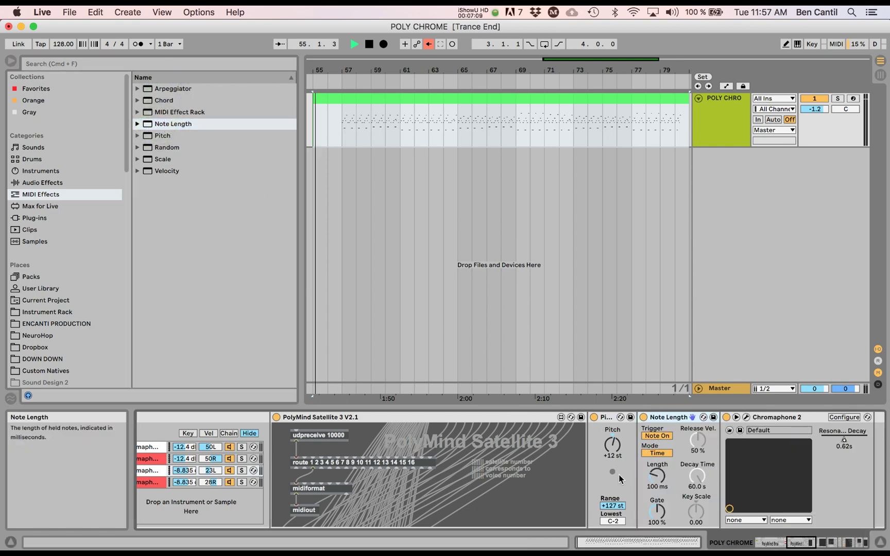
Solo chain 3, play from inside the green clip, and raise Note Length to 512 ms
left_click(242, 470)
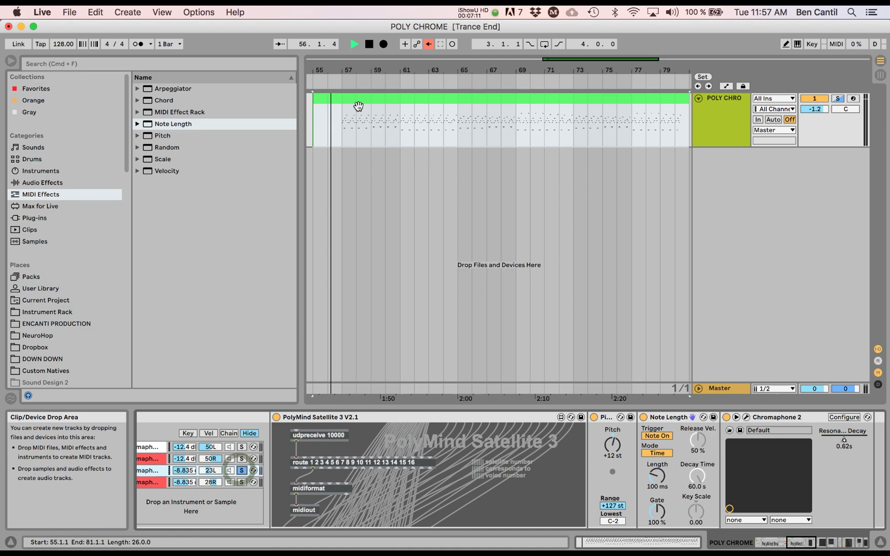
left_click(352, 124)
left_click(343, 134)
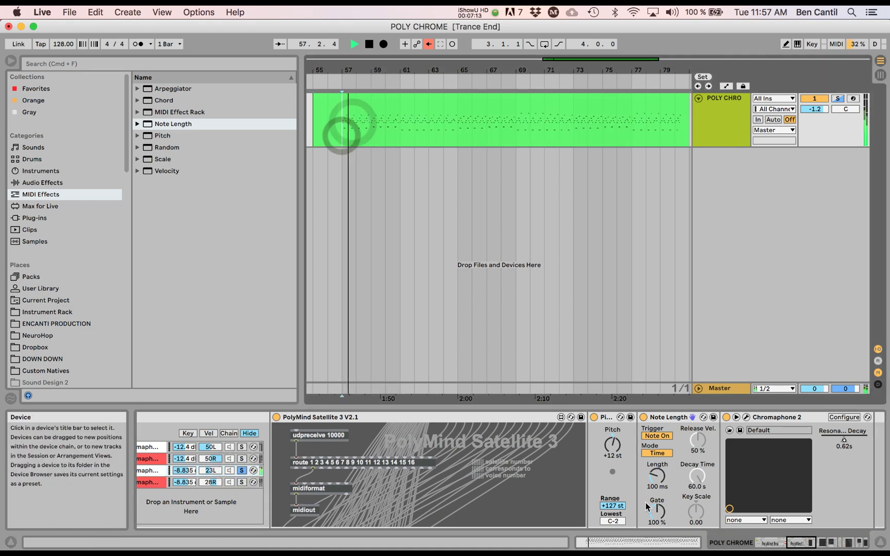
left_click_drag(656, 475, 657, 444)
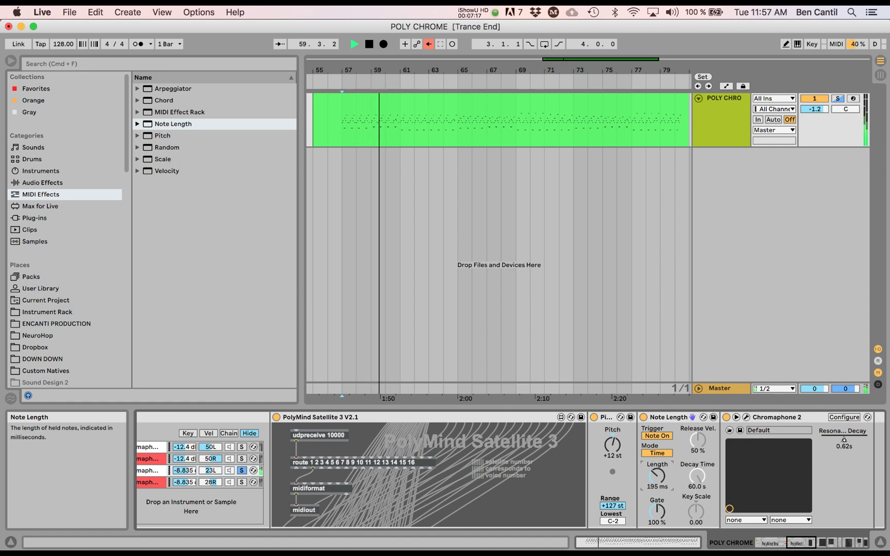
Add an Arpeggiator after Note Length, switch its rate to Free and adjust the milliseconds
double_click(183, 88)
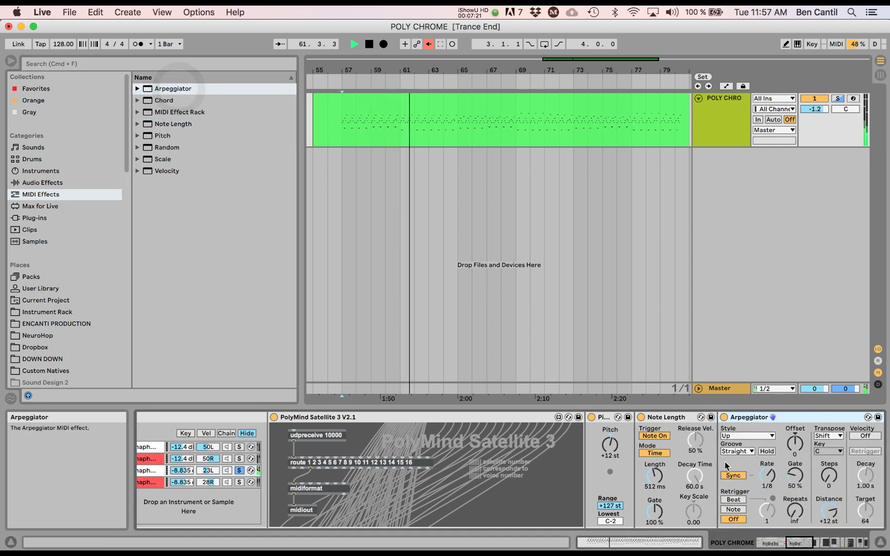
scroll(725, 466, "right", 5)
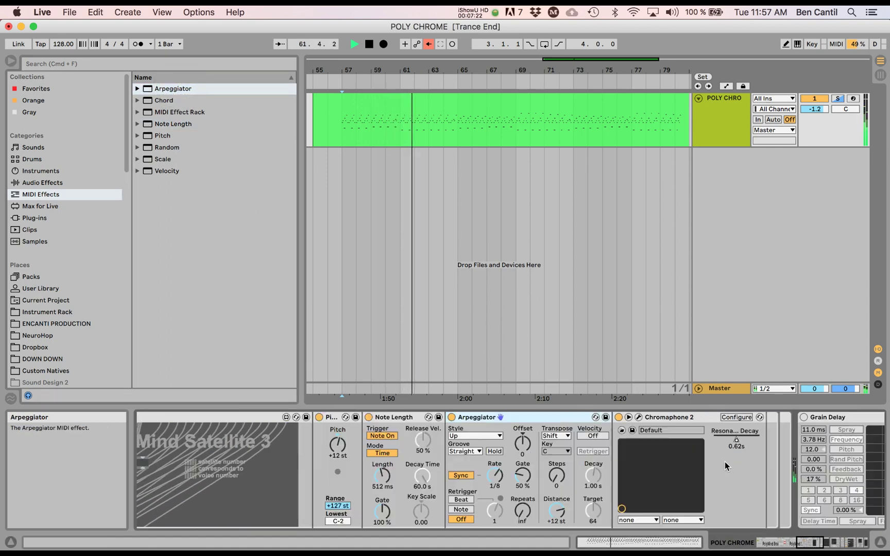
left_click(447, 476)
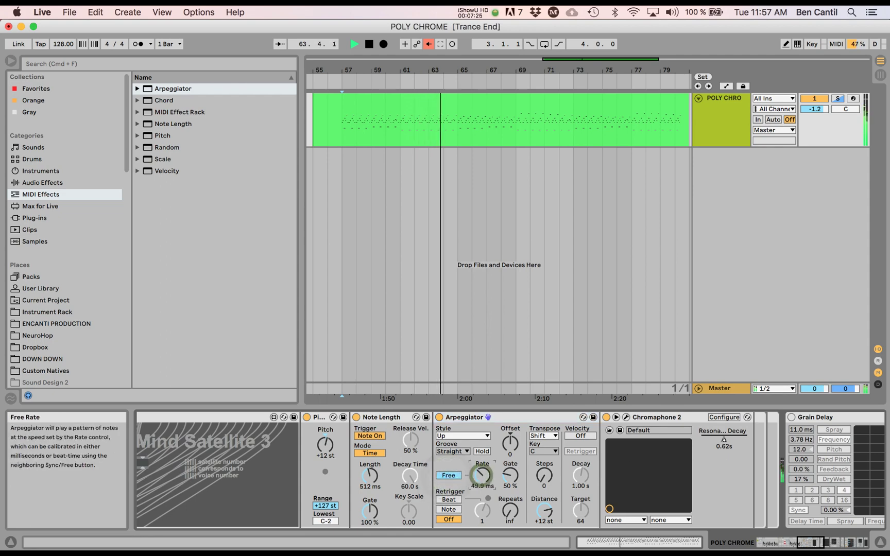
left_click_drag(482, 475, 482, 458)
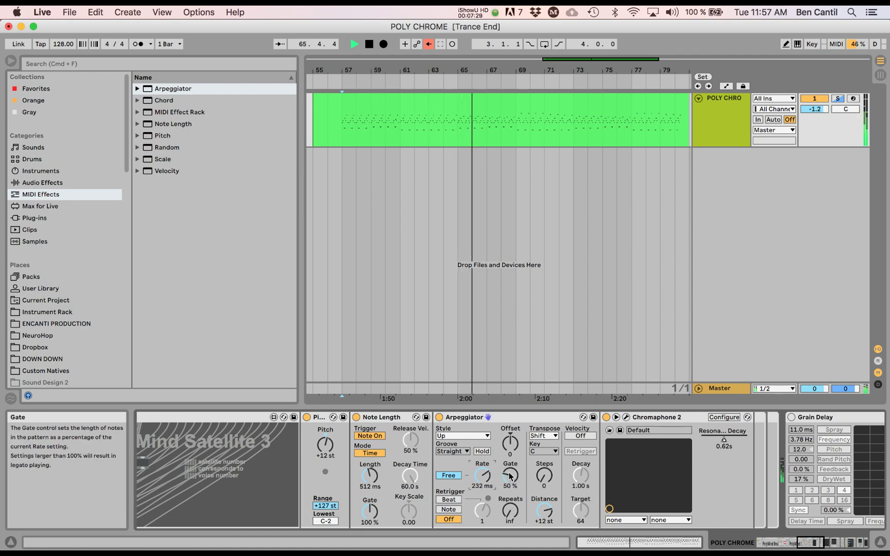
left_click_drag(482, 475, 482, 469)
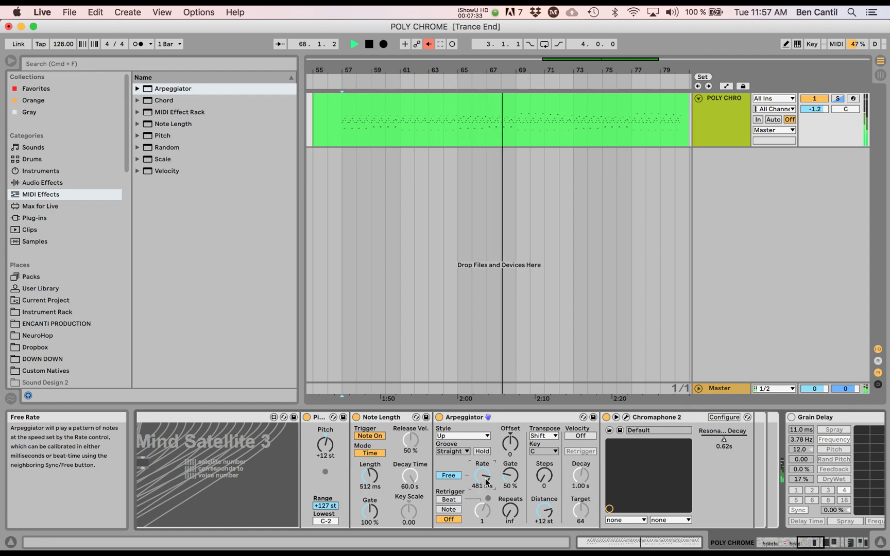
Set Arpeggiator gate 64% with 2 steps, Pitch 0 st, Note Length 3.08 s, and retune the rate
left_click_drag(510, 475, 544, 472)
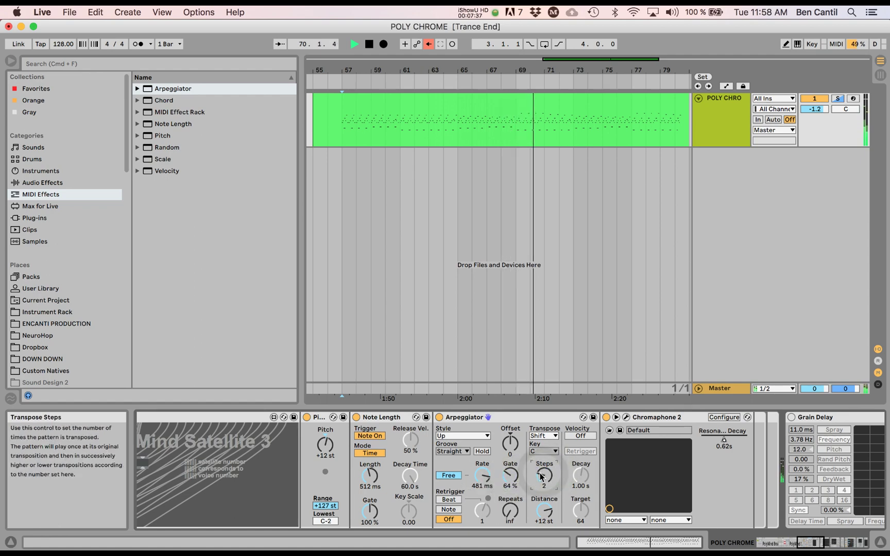
left_click_drag(326, 448, 326, 456)
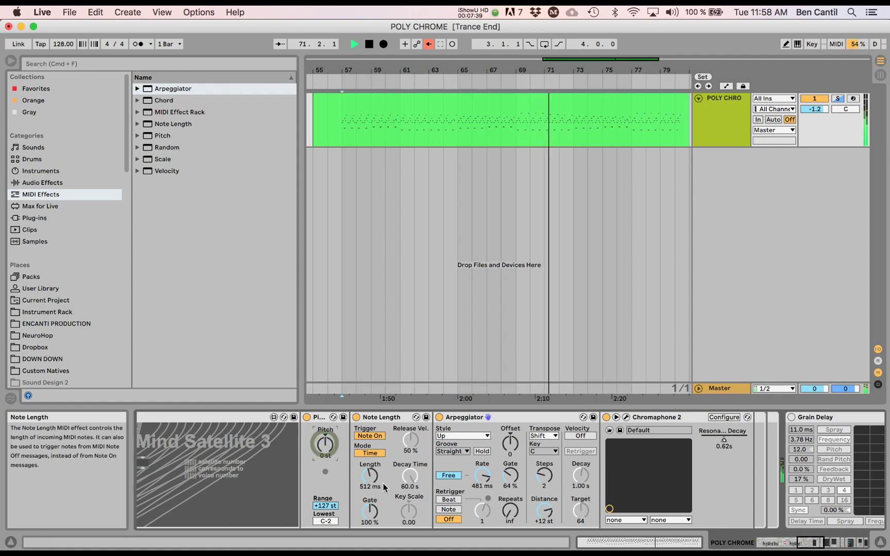
left_click_drag(370, 476, 369, 470)
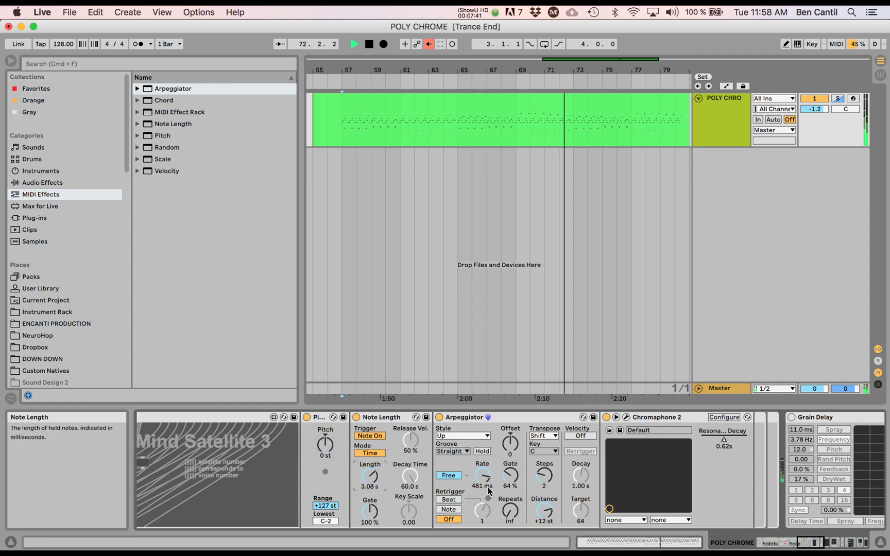
mouse_move(482, 475)
left_mouse_down()
mouse_move(482, 492)
mouse_move(473, 466)
left_mouse_up()
Unsolo chain 3, set Arpeggiator Rate 208 ms and Note Length 889 ms, then stop
scroll(474, 478, "left", 5)
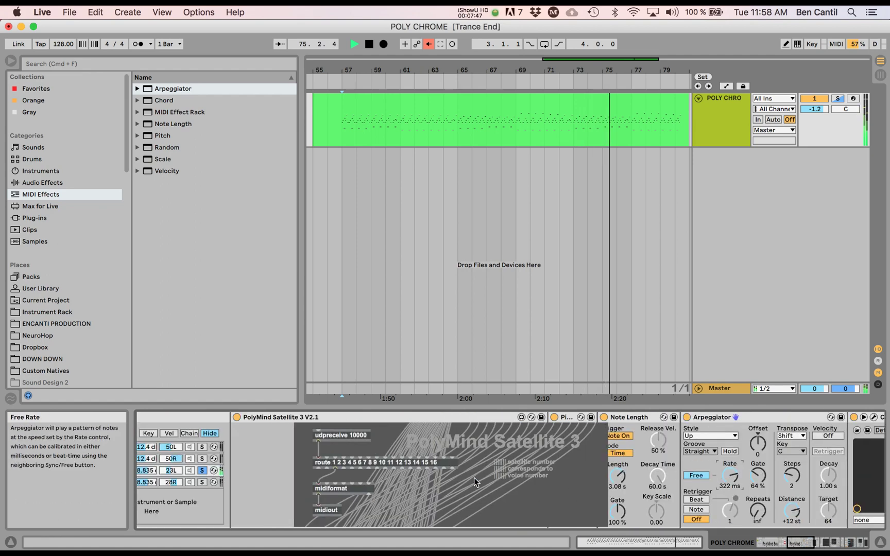
left_click(289, 470)
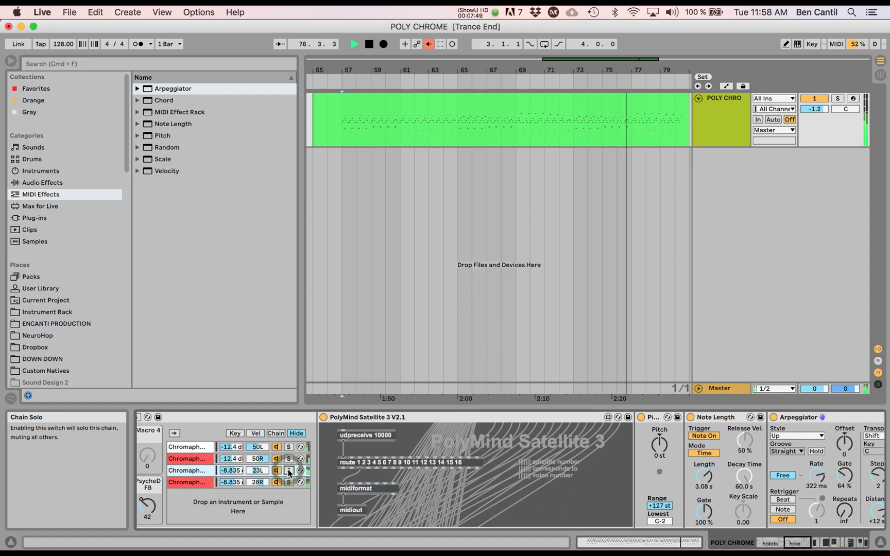
scroll(391, 480, "right", 5)
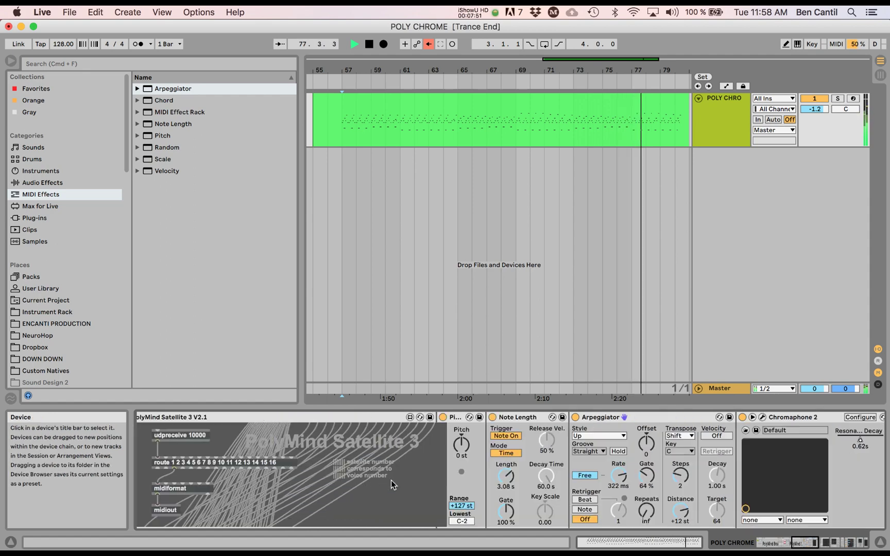
left_click_drag(601, 479, 611, 480)
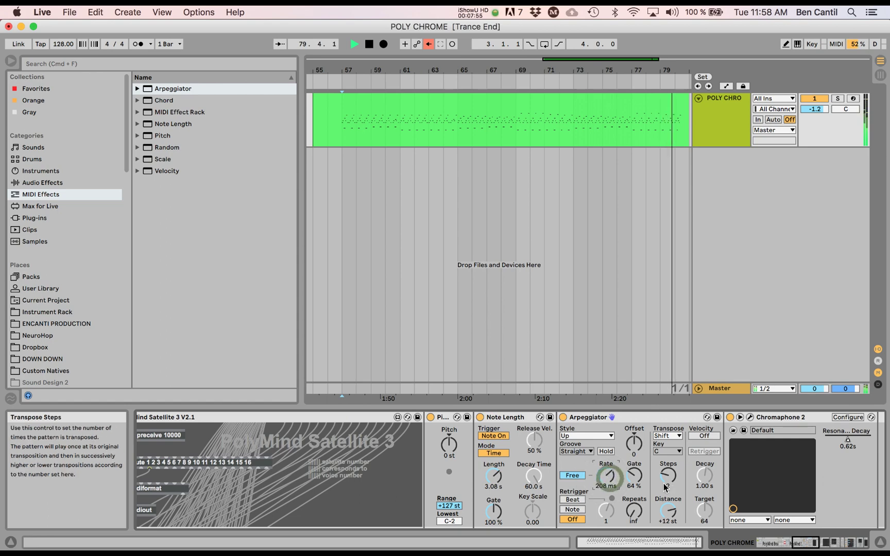
left_click_drag(494, 475, 495, 488)
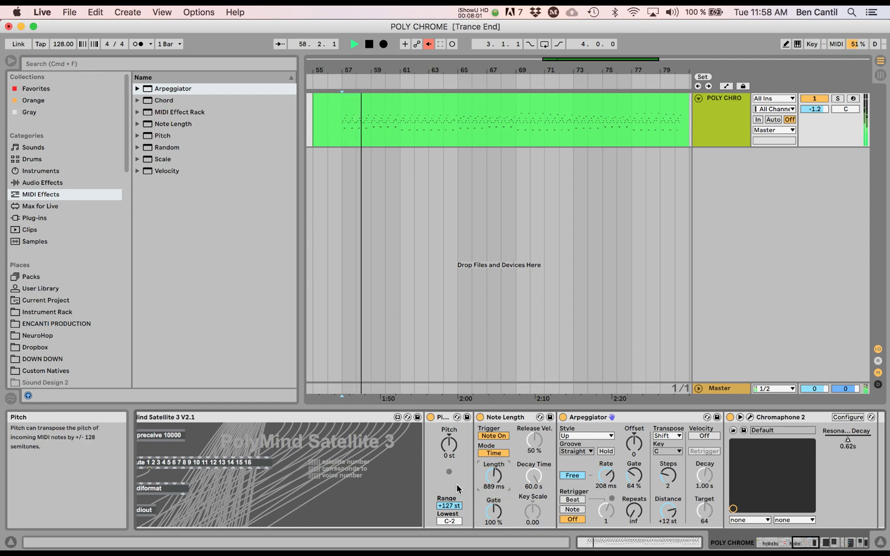
scroll(457, 488, "left", 5)
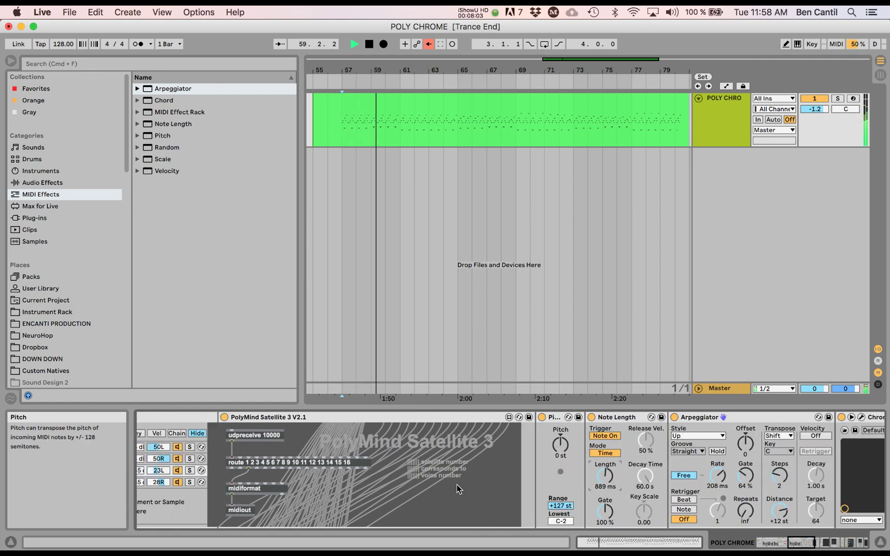
key("space")
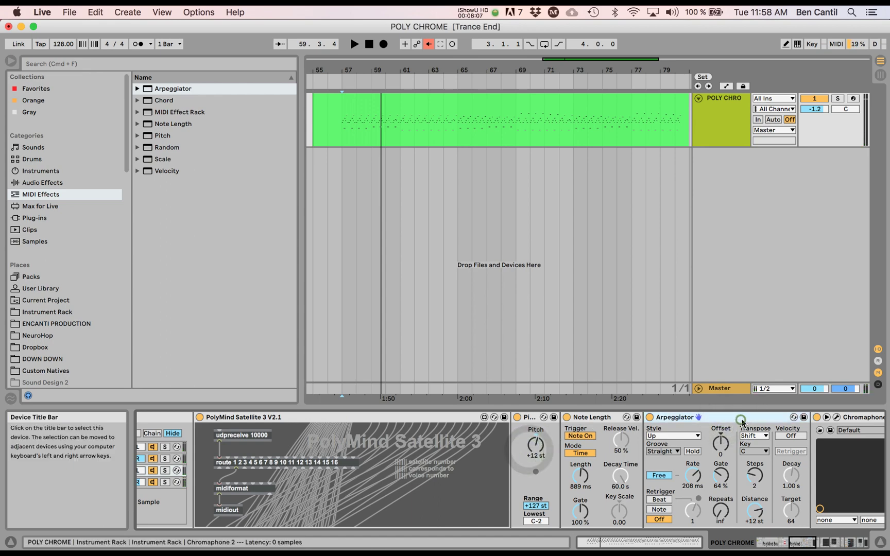
Group Pitch, Note Length and Arpeggiator into a MIDI Effect Rack and drop it onto chain 4
left_click(740, 419)
left_click(529, 418)
scroll(531, 419, "left", 3)
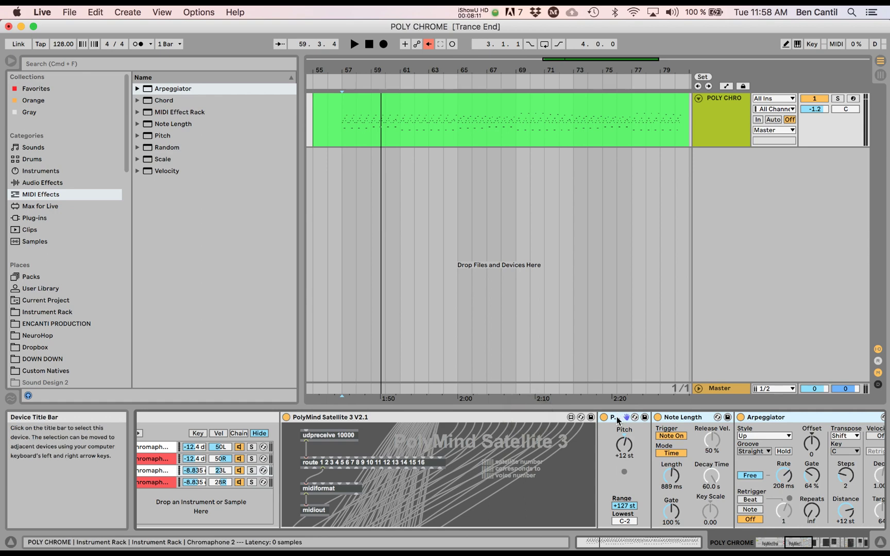
key("super+g")
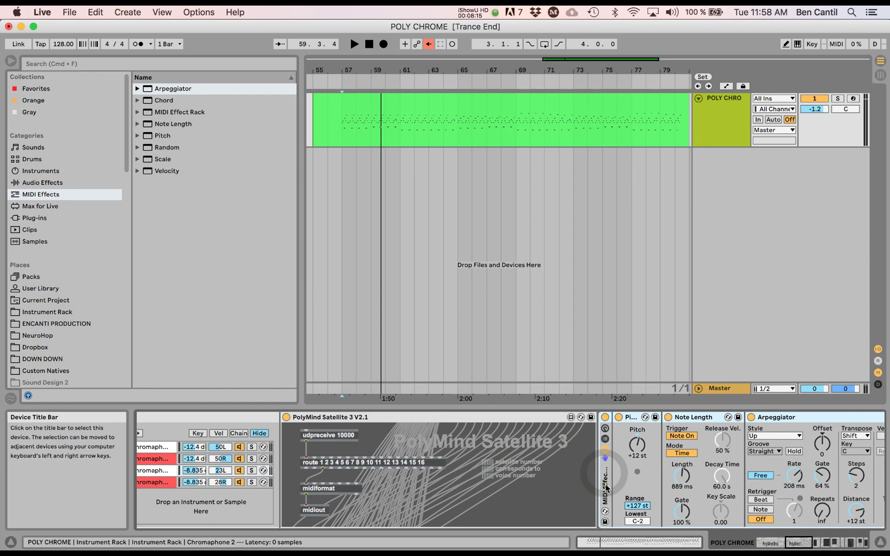
left_click_drag(606, 488, 728, 477)
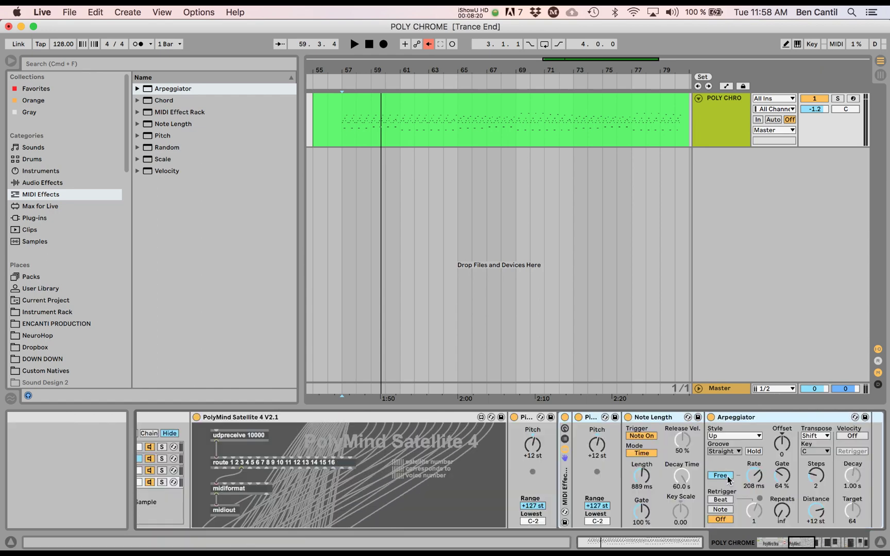
Play with the first Pitch device disabled and chains 3 and 4 soloed
key("space")
left_click(513, 417)
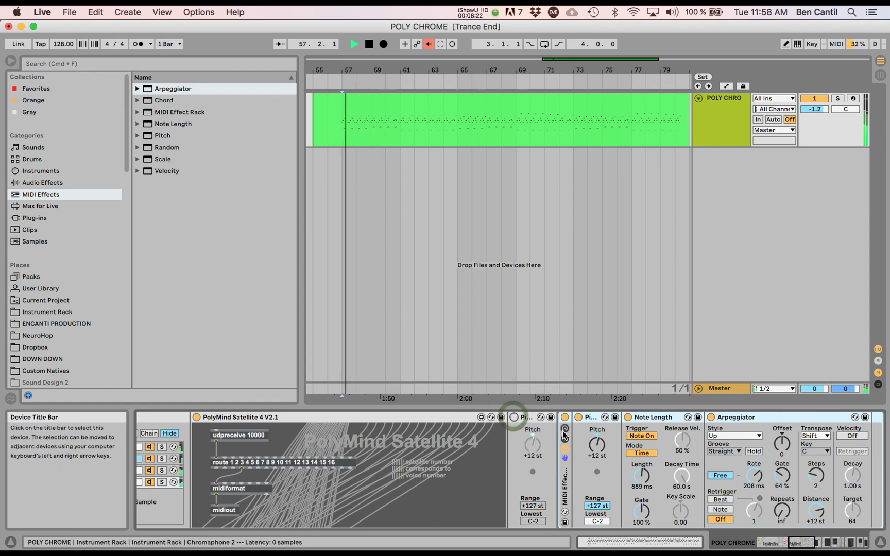
left_click(162, 482)
left_click(161, 470, "super")
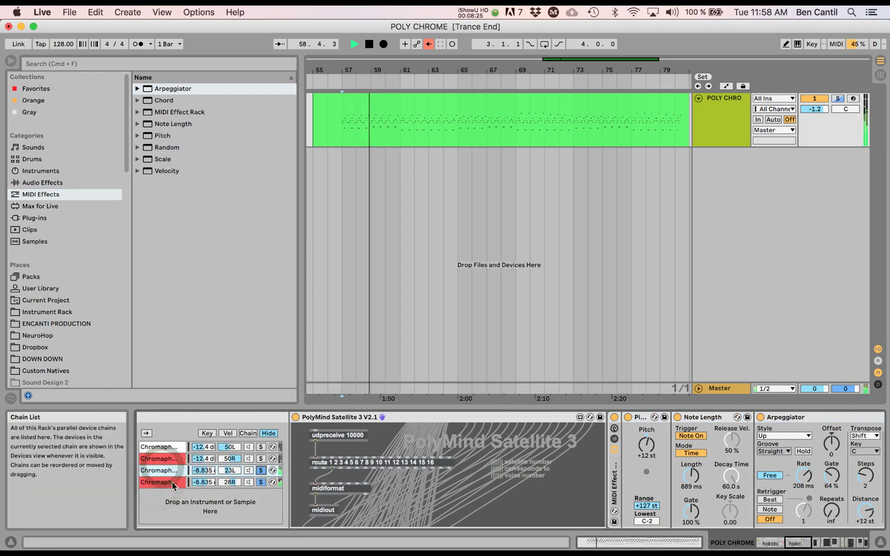
left_click(157, 481)
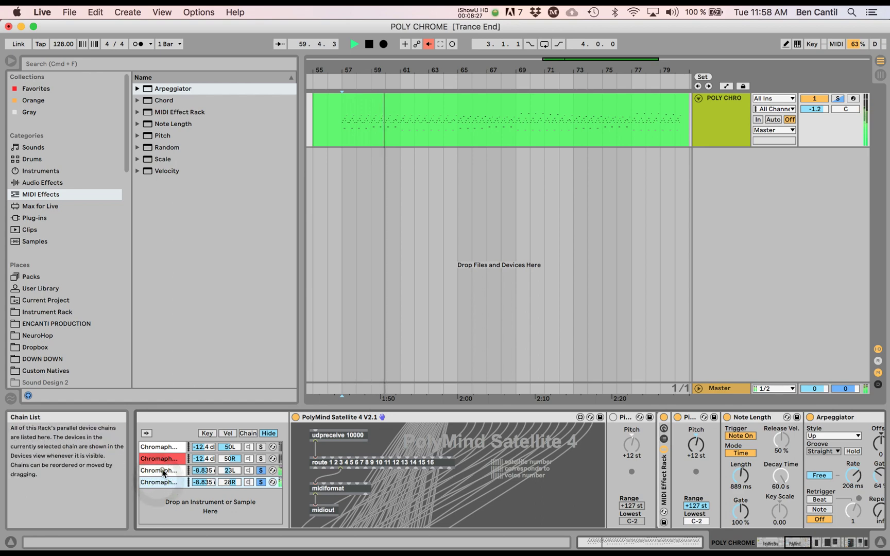
scroll(499, 463, "right", 10)
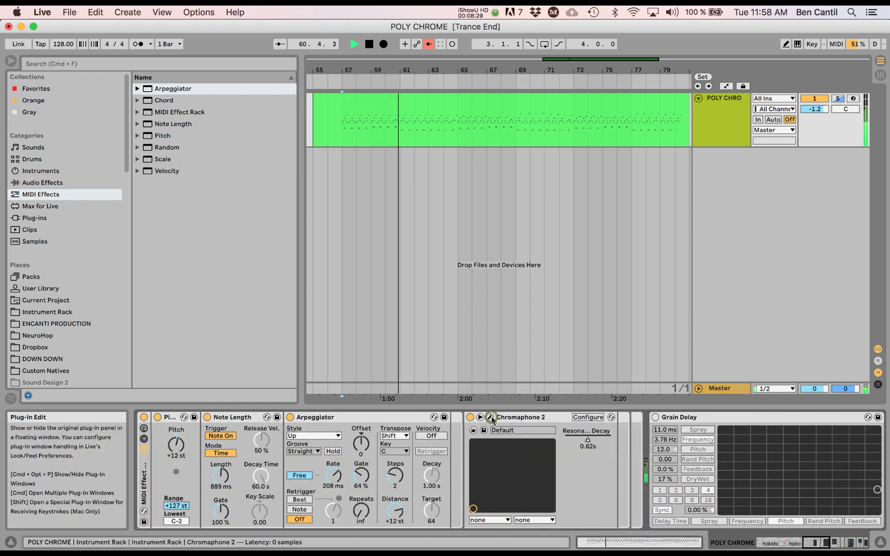
In Chromaphone, remove the resonator decay automation and lower the decay to 0.19 s
left_click(490, 417)
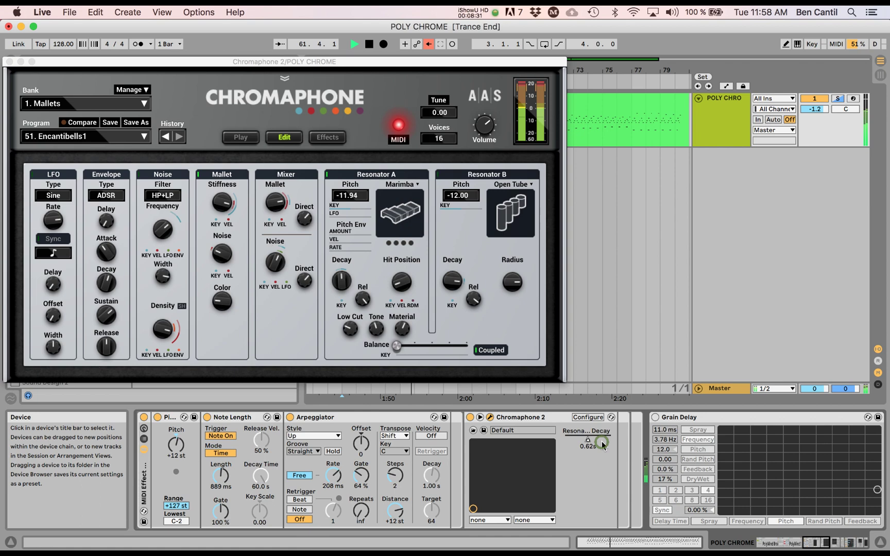
right_click(591, 439)
left_click(651, 317)
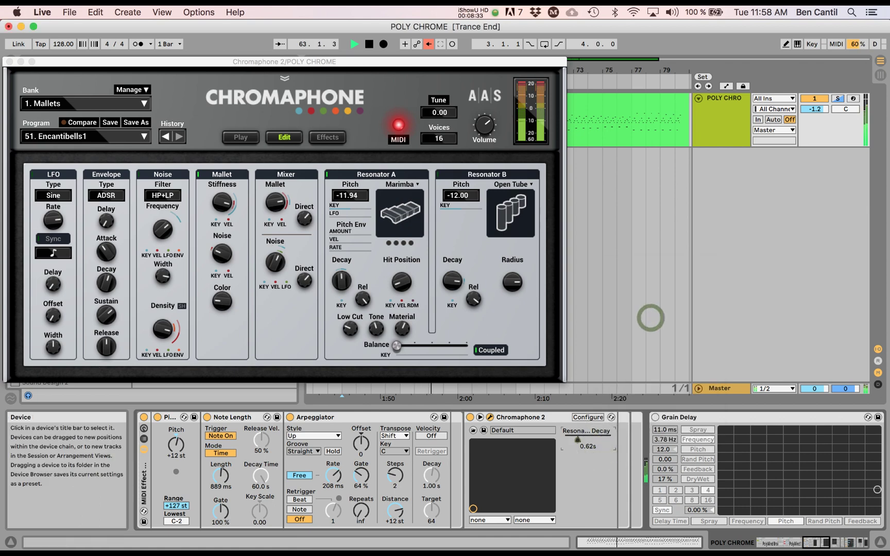
left_click(577, 441)
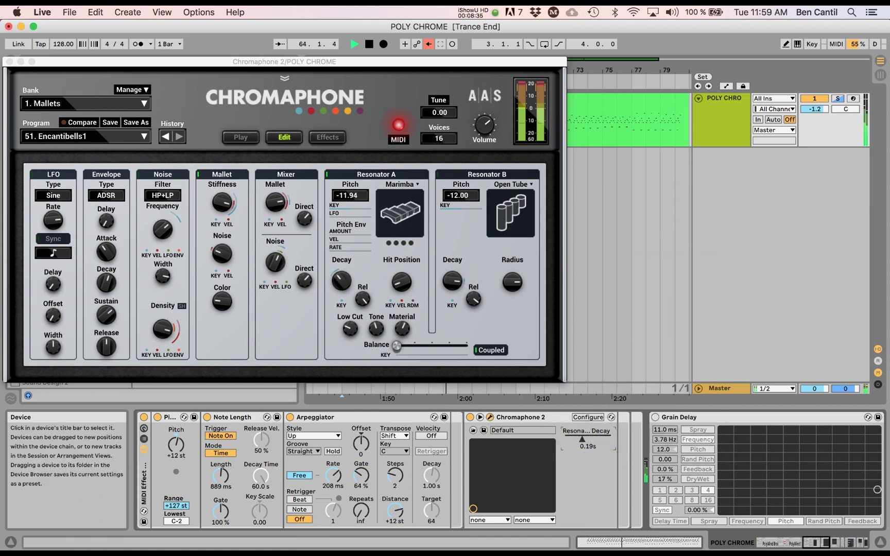
left_click(330, 139)
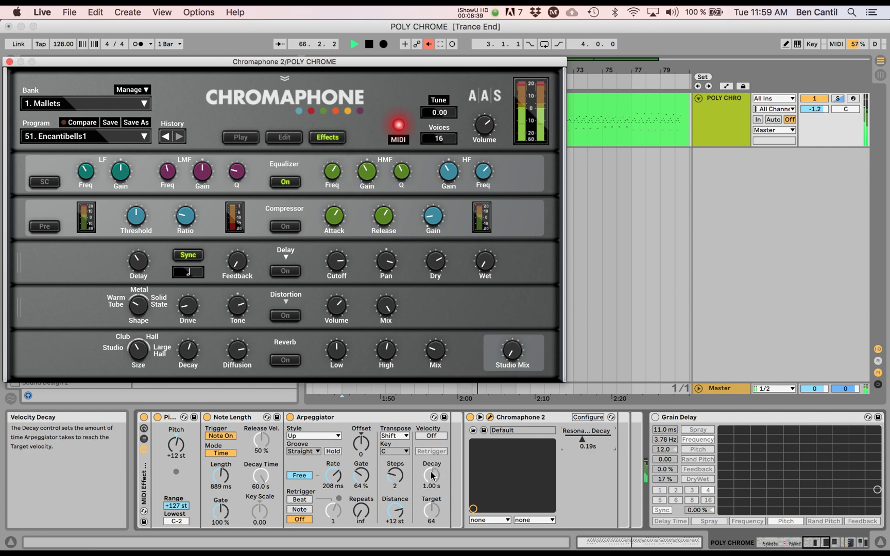
Set the Arpeggiator rate to 104 ms and the Note Length to 338 ms
left_click(336, 474)
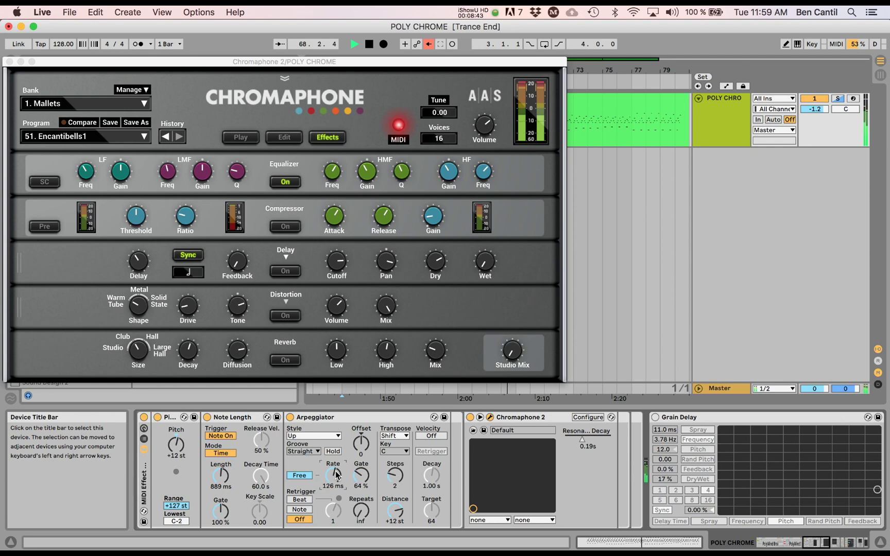
mouse_move(335, 470)
left_mouse_down()
mouse_move(335, 463)
mouse_move(333, 477)
left_mouse_up()
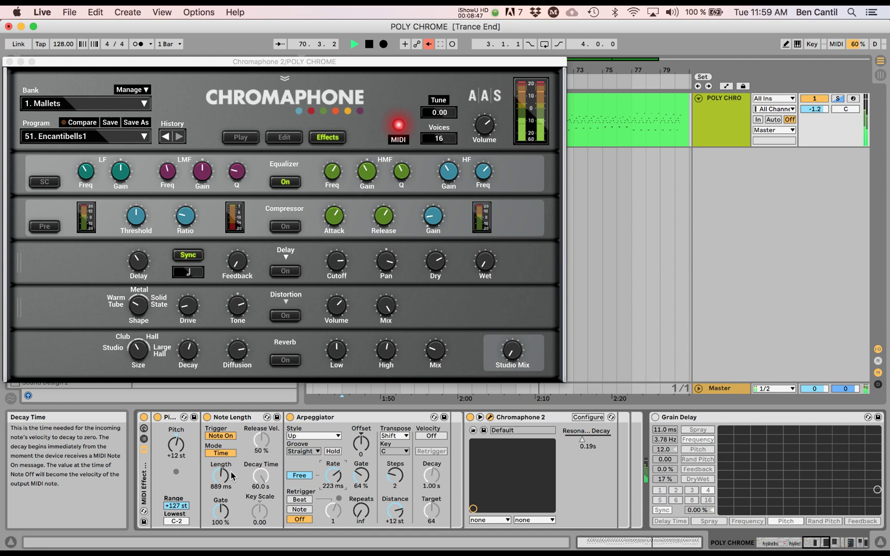
left_click_drag(221, 475, 221, 461)
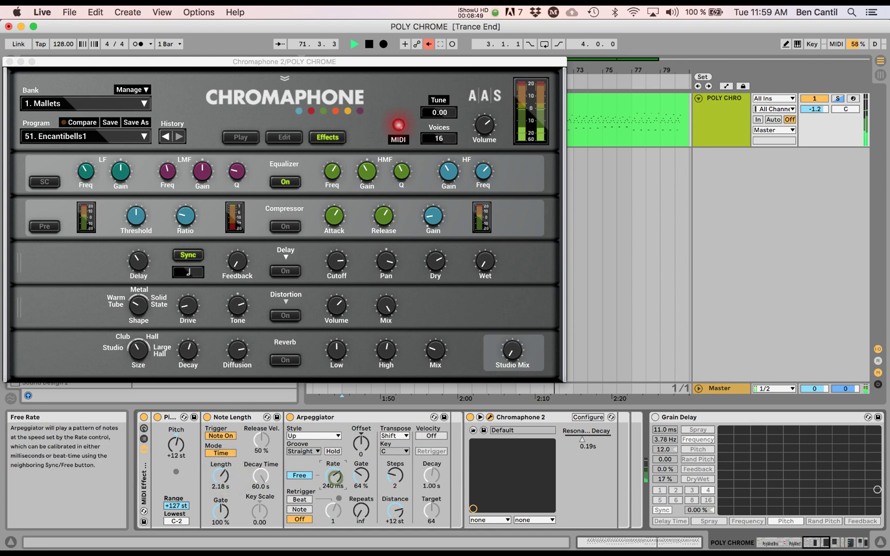
left_click(390, 477)
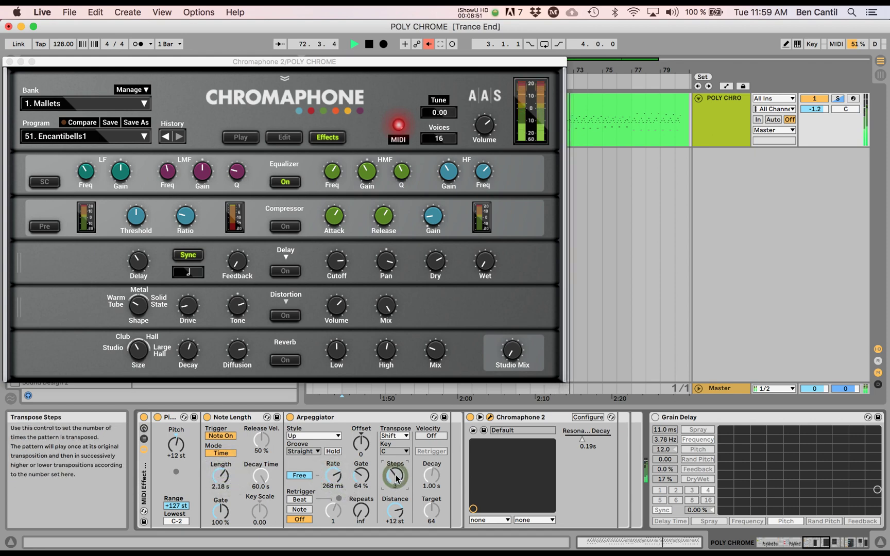
left_click_drag(333, 477, 333, 495)
left_click_drag(220, 477, 220, 511)
scroll(271, 485, "left", 10)
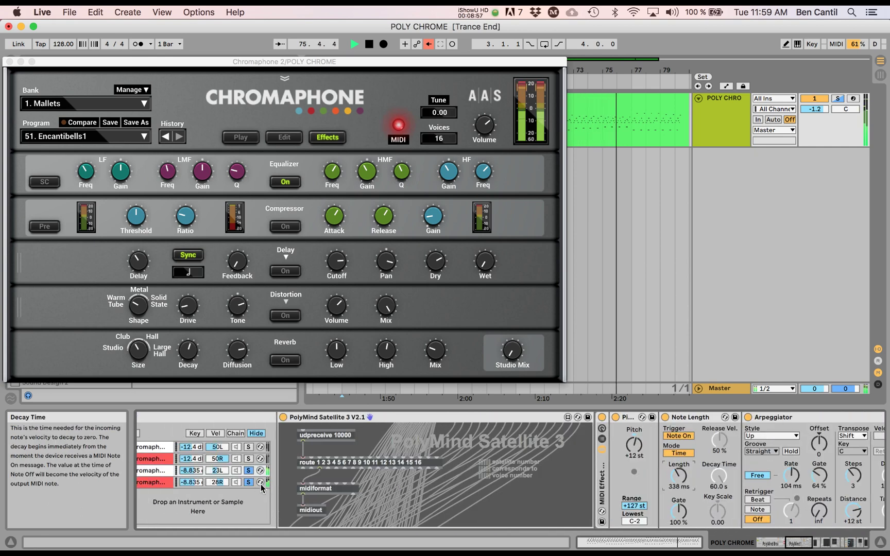
Unsolo the chains, select the third chain and switch to Session view
left_click(248, 470)
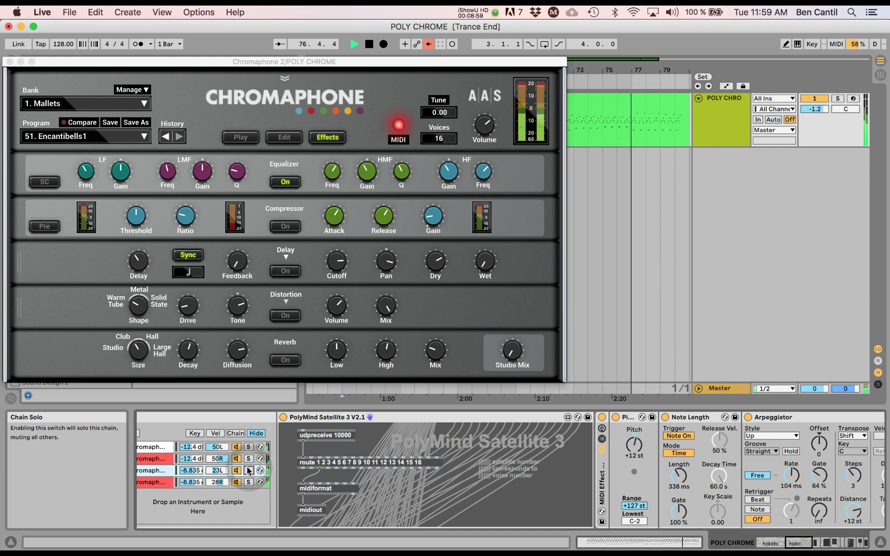
scroll(248, 470, "left", 3)
left_click(261, 470)
key("Tab")
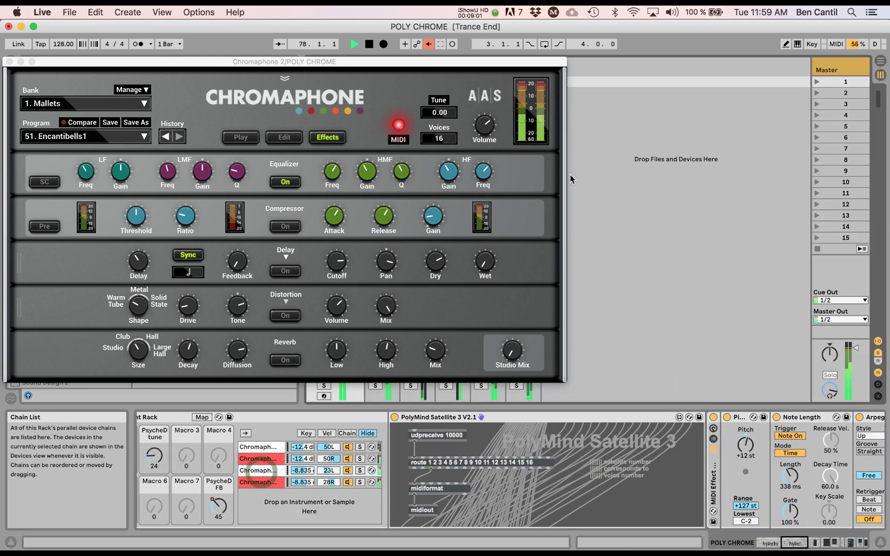
Move the Chromaphone window aside and lower the 23L chain's volume to -18.4 dB
left_click_drag(559, 62, 330, 59)
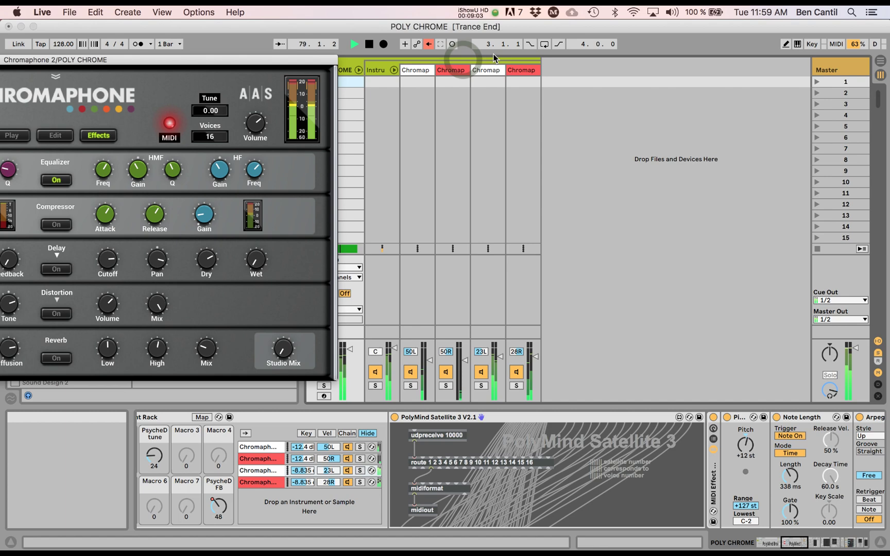
left_click(486, 70)
left_click(533, 70)
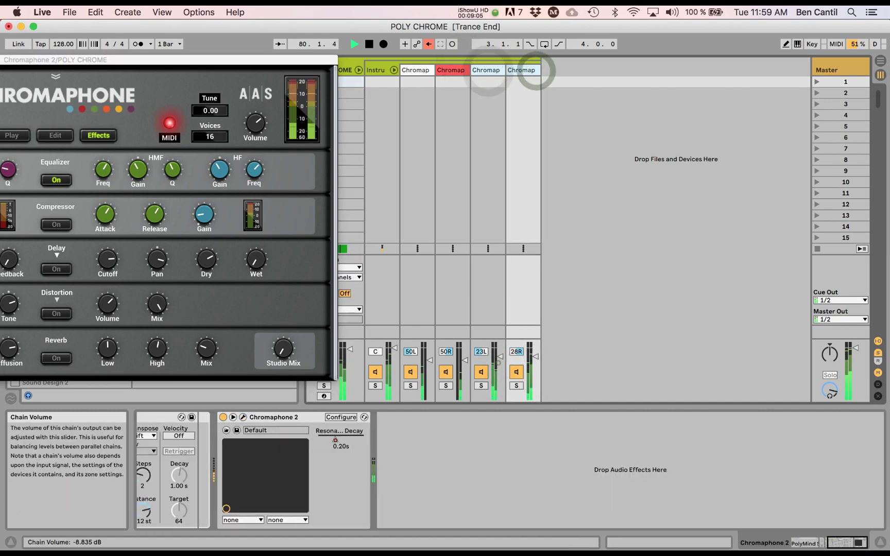
left_click_drag(498, 363, 499, 371)
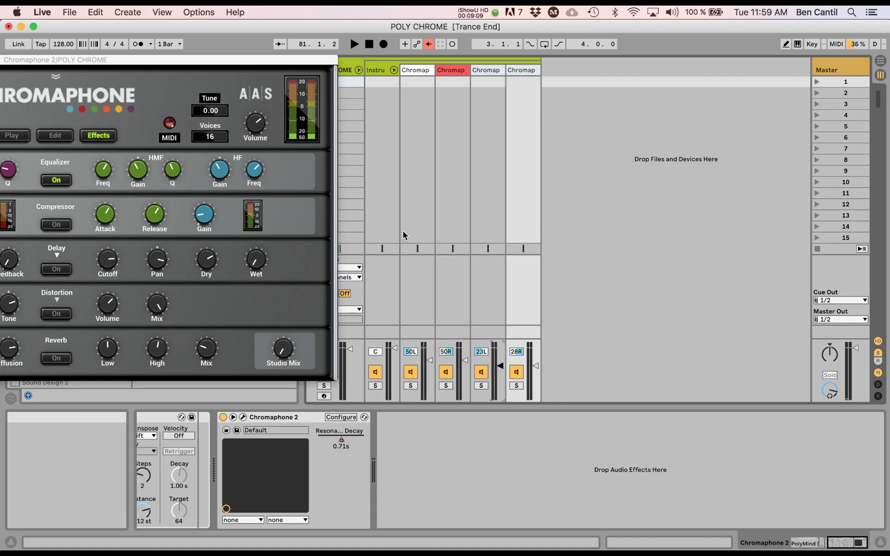
Close the Chromaphone window and duplicate the 50L, 50R, 23L and 28R Chromap chains
left_click_drag(147, 60, 584, 126)
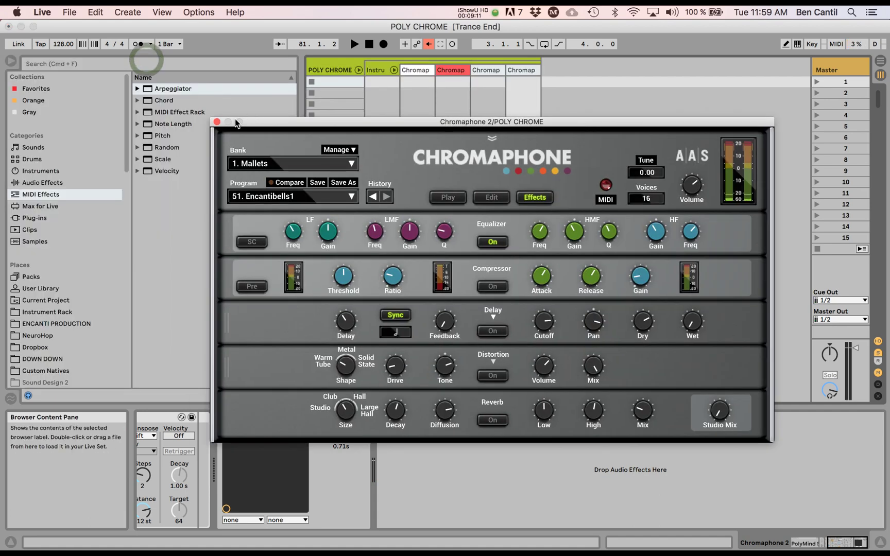
left_click(216, 122)
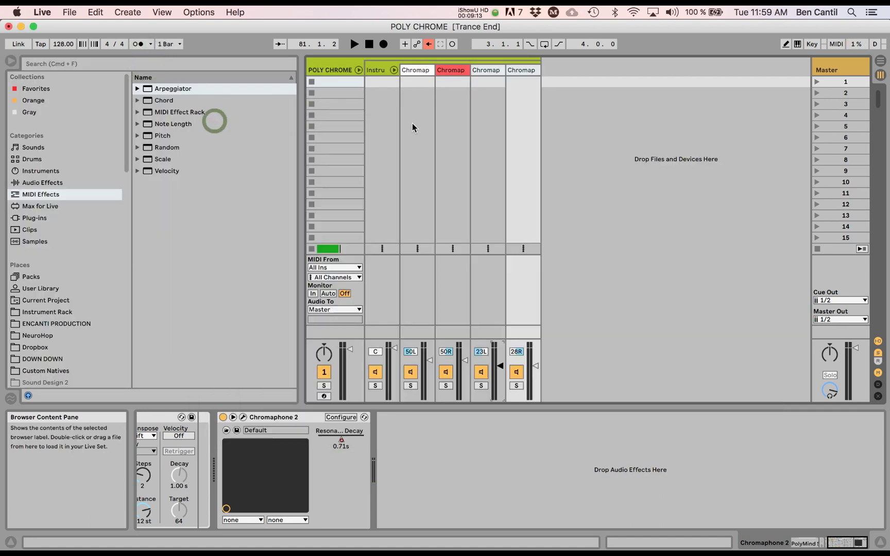
left_click(424, 77)
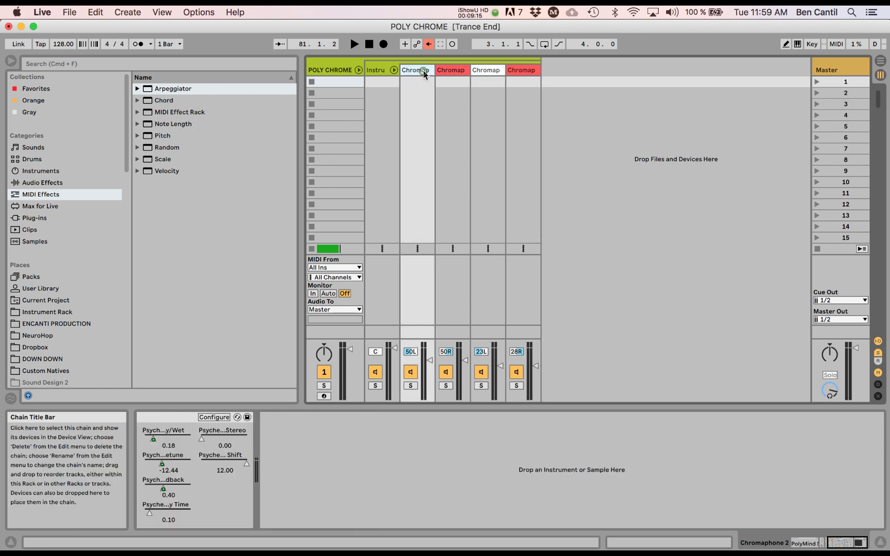
left_click(520, 72, "shift")
right_click(520, 73)
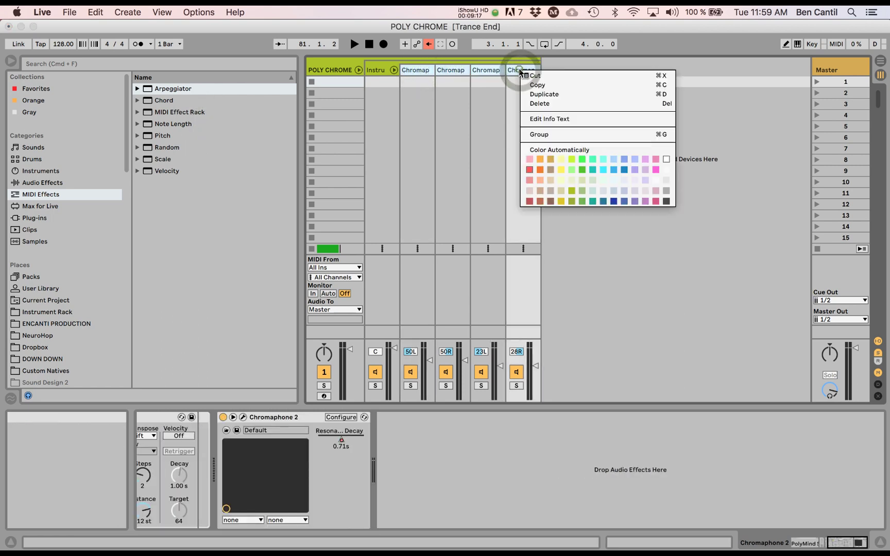
left_click(541, 95)
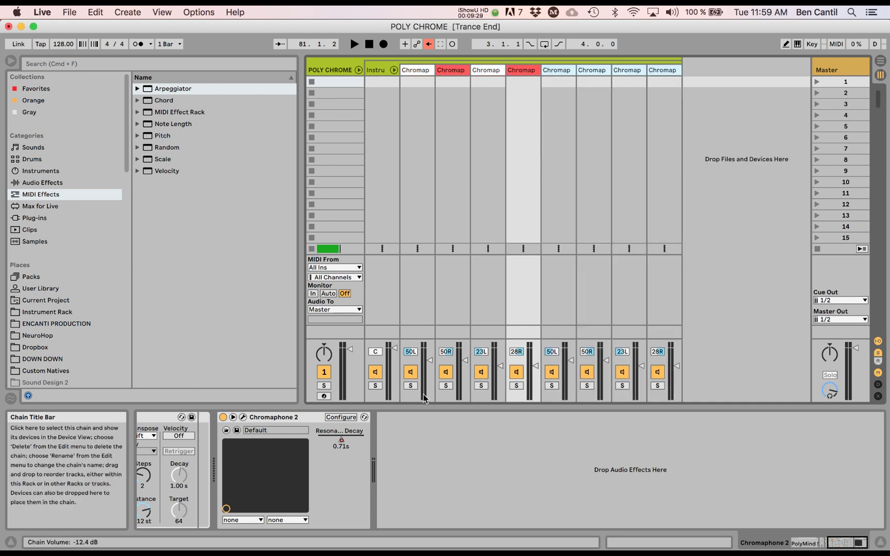
Search 'polymin' and replace the fifth chain's PolyMind Satellite 1 with Satellite 5
left_click(557, 70)
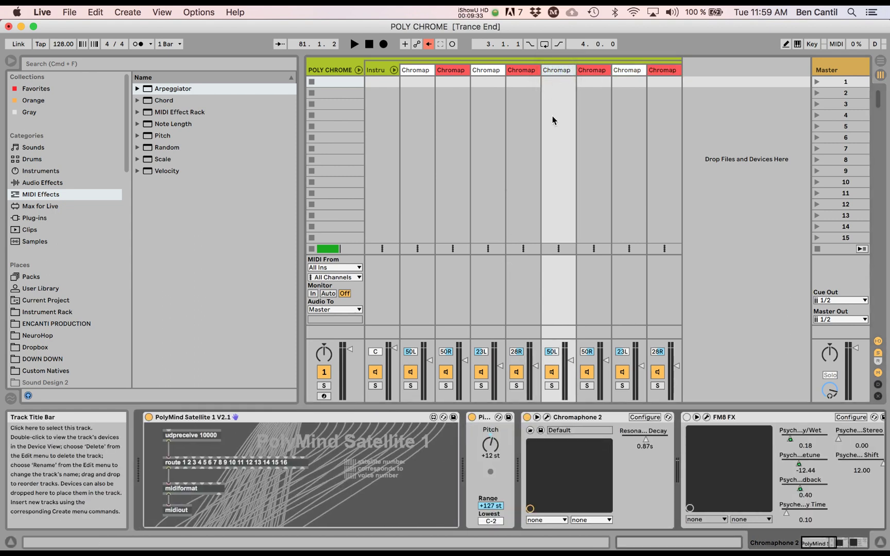
left_click(312, 418)
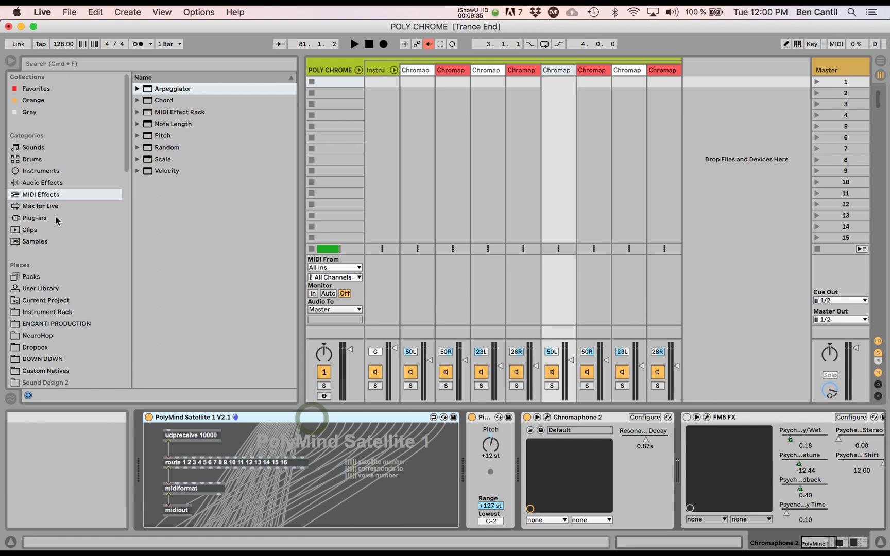
left_click(50, 241)
left_click(129, 64)
type("po")
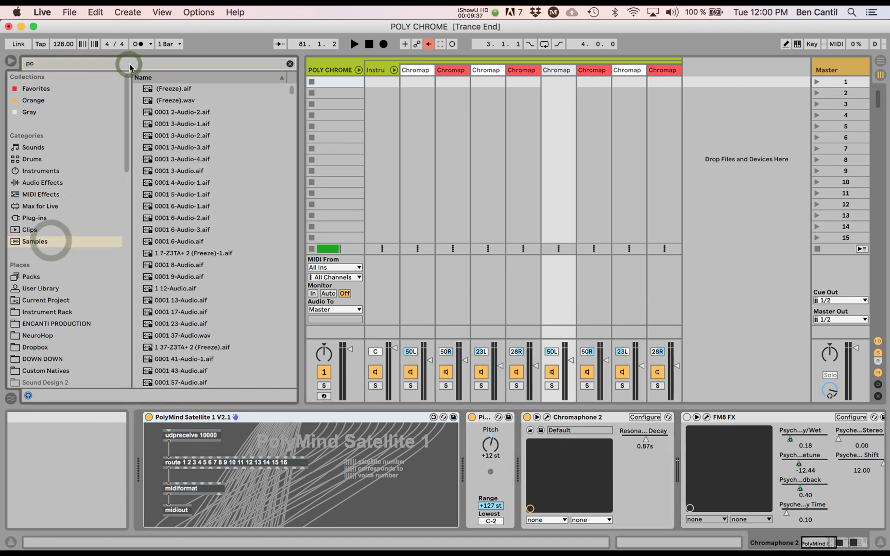
type("lymin")
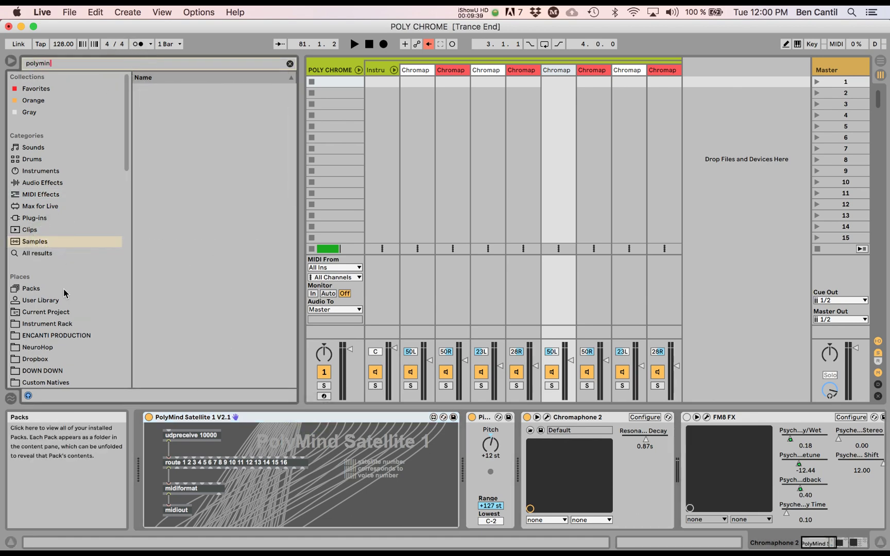
left_click(65, 252)
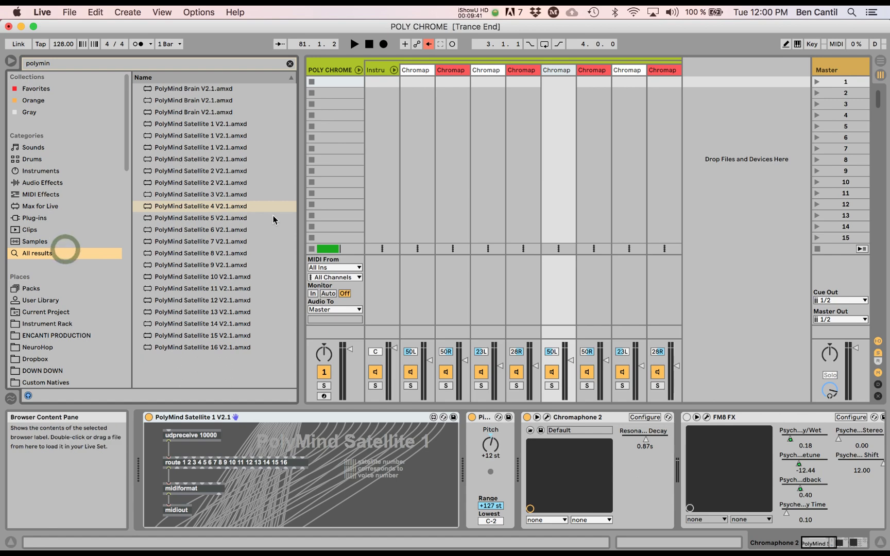
left_click(364, 419)
key("Delete")
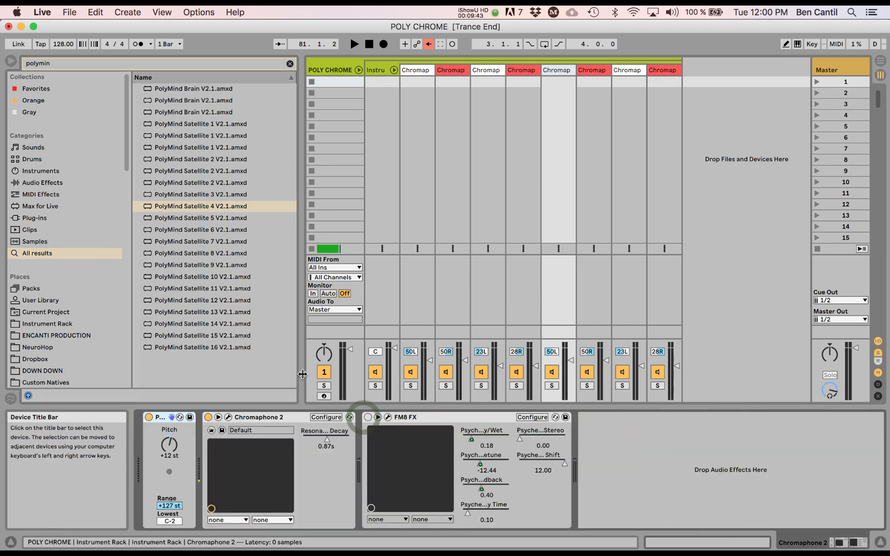
left_click_drag(228, 219, 154, 487)
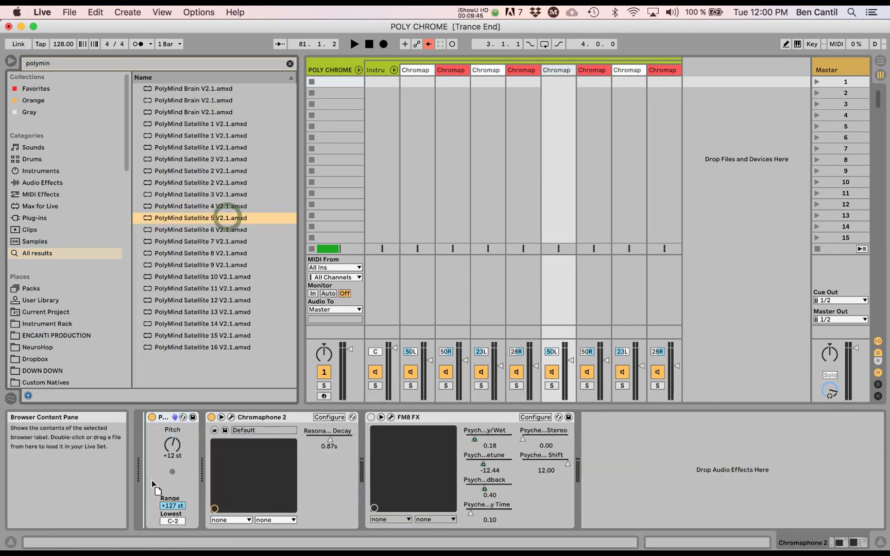
left_click_drag(201, 338, 149, 464)
Replace the sixth chain's PolyMind Satellite 2 with Satellite 6 at the chain's start
left_click(591, 70)
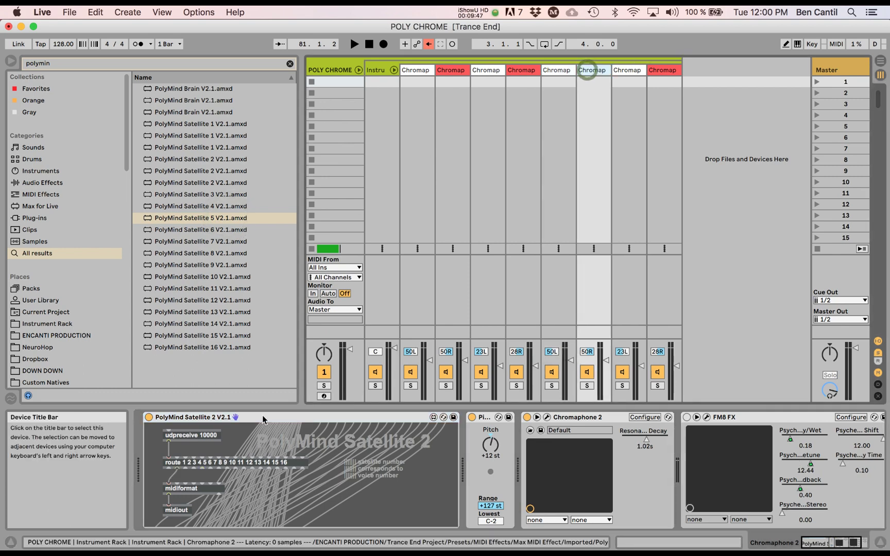
left_click(264, 416)
key("Delete")
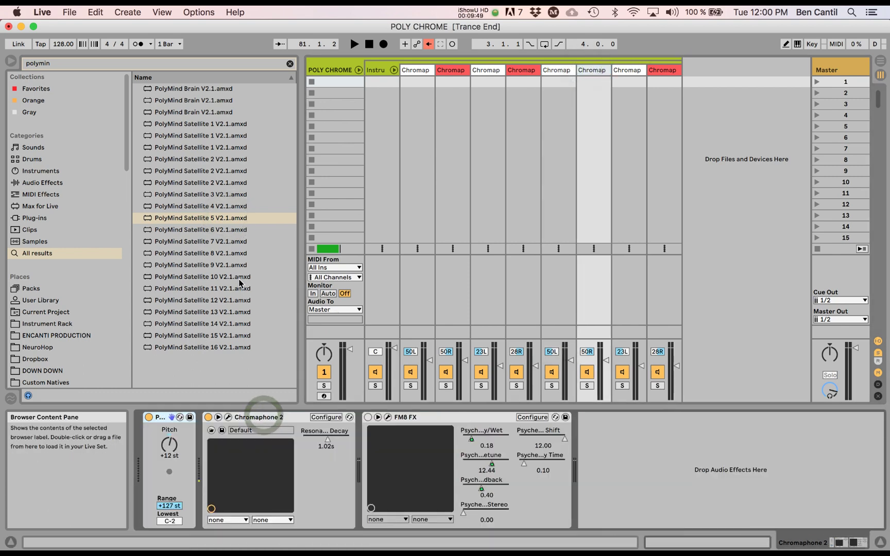
left_click(218, 233)
left_click_drag(212, 241, 150, 474)
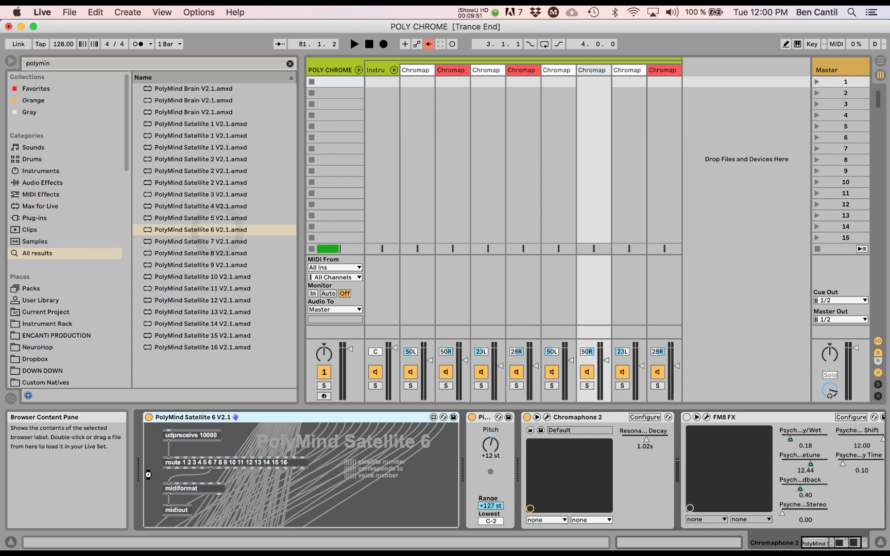
Replace the seventh chain's PolyMind Satellite 3 with Satellite 7 before the Pitch device
left_click(634, 70)
left_click(219, 244)
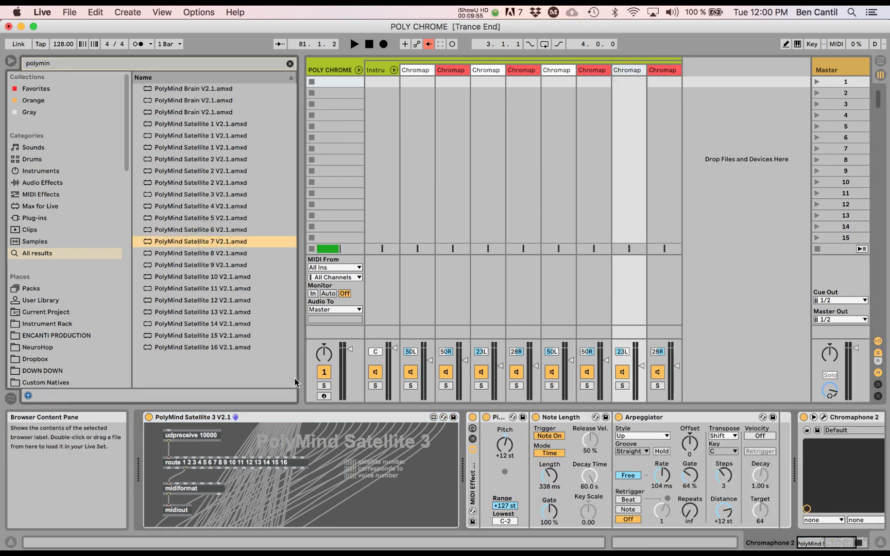
left_click(280, 417)
key("Delete")
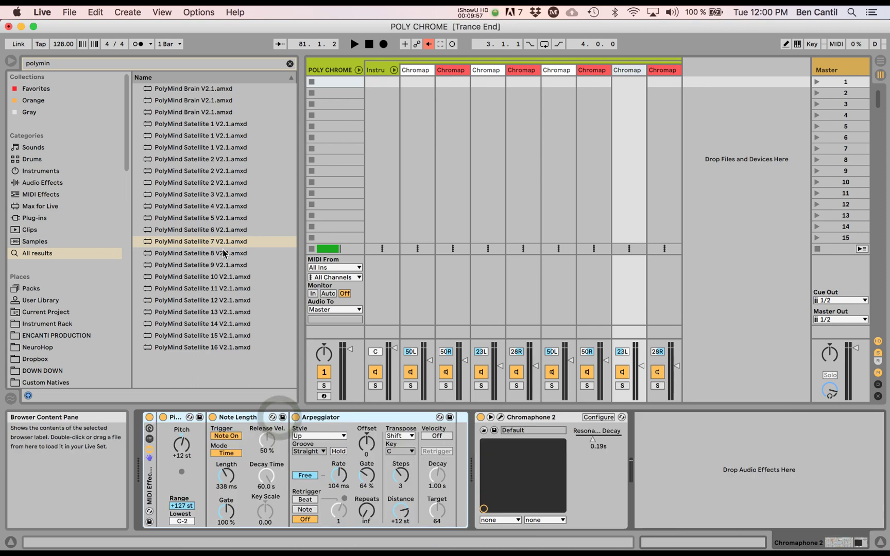
left_click_drag(220, 244, 154, 449)
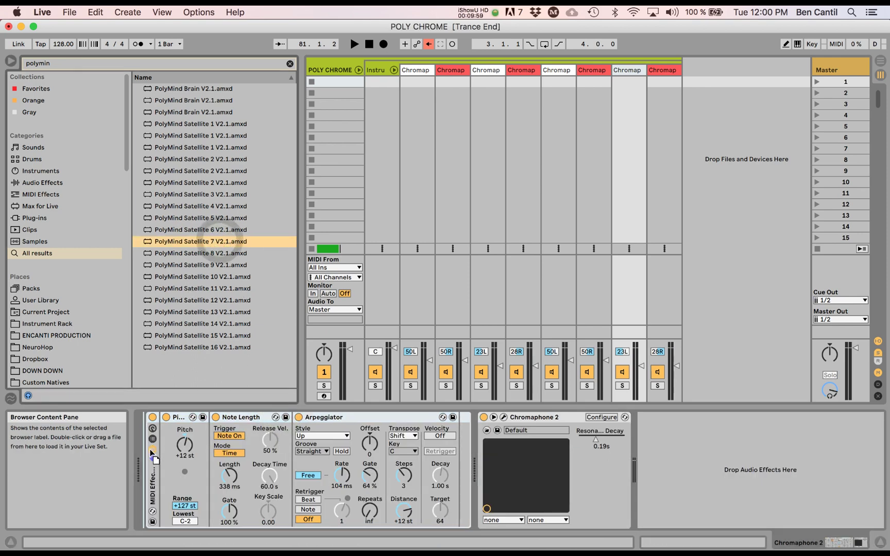
left_click_drag(154, 458, 154, 455)
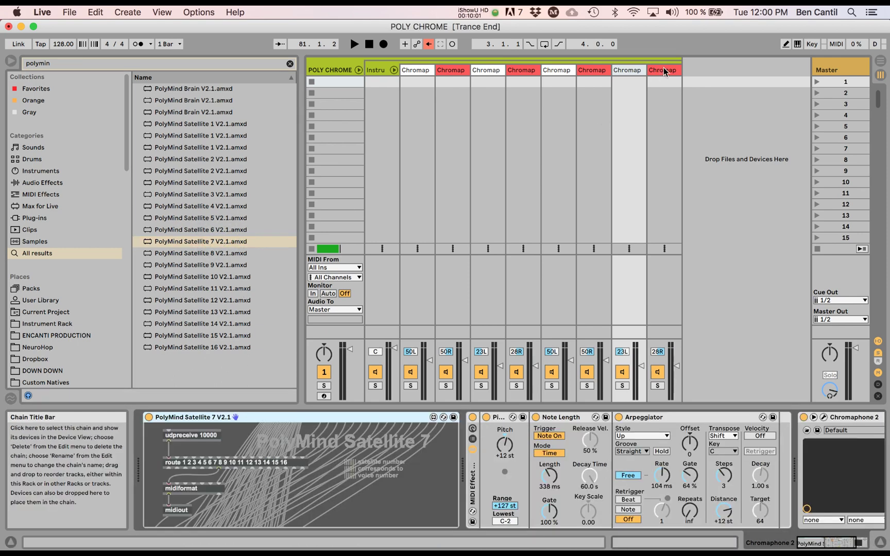
Replace the last chain's PolyMind Satellite 4 with Satellite 8 before the Pitch device
left_click(664, 71)
left_click(287, 418)
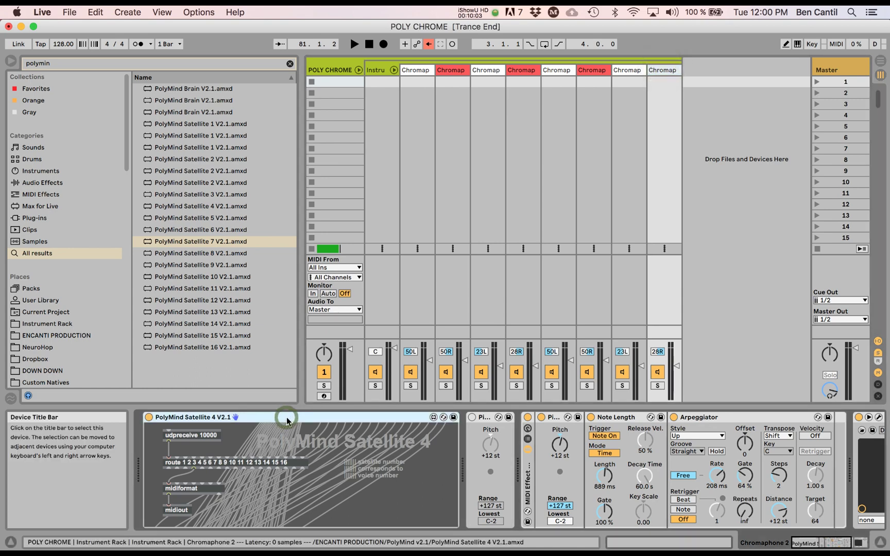
key("Delete")
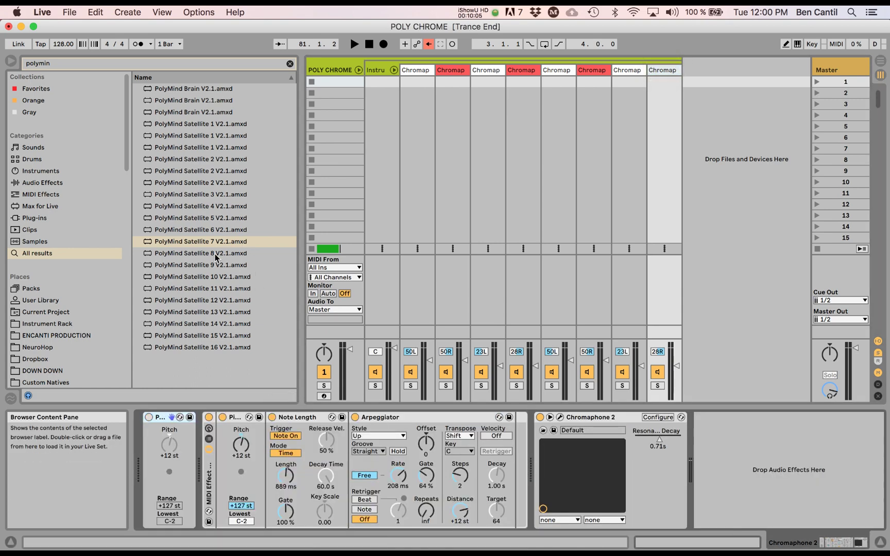
left_click_drag(215, 254, 142, 467)
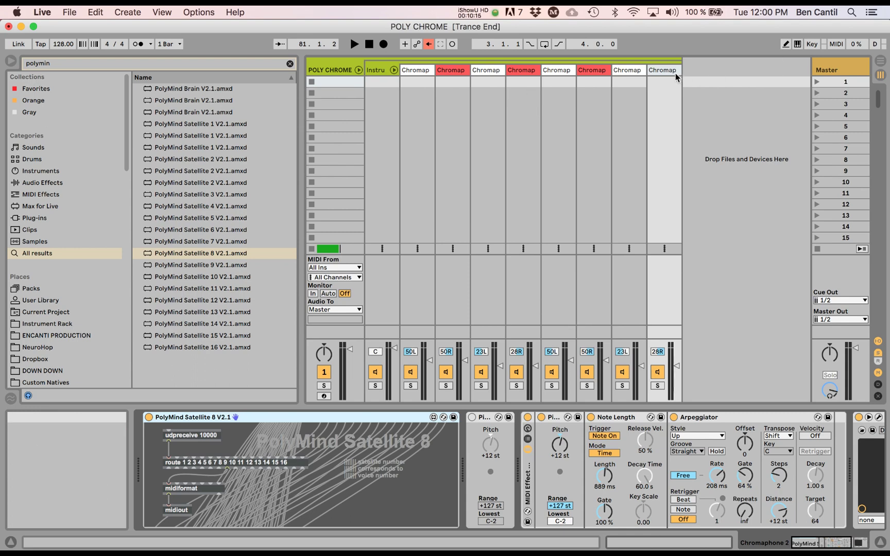
Preview the set in Arrangement view, then return to Session view and stop playback
key("Tab")
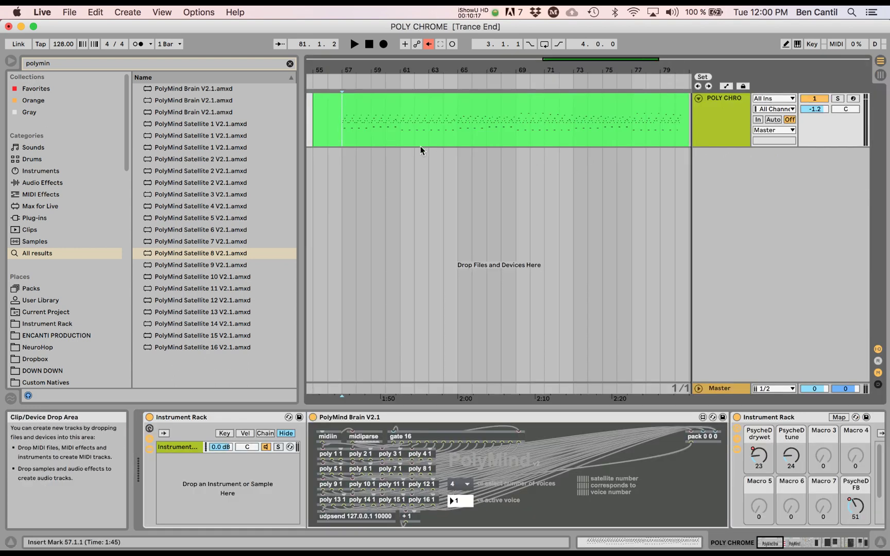
key("space")
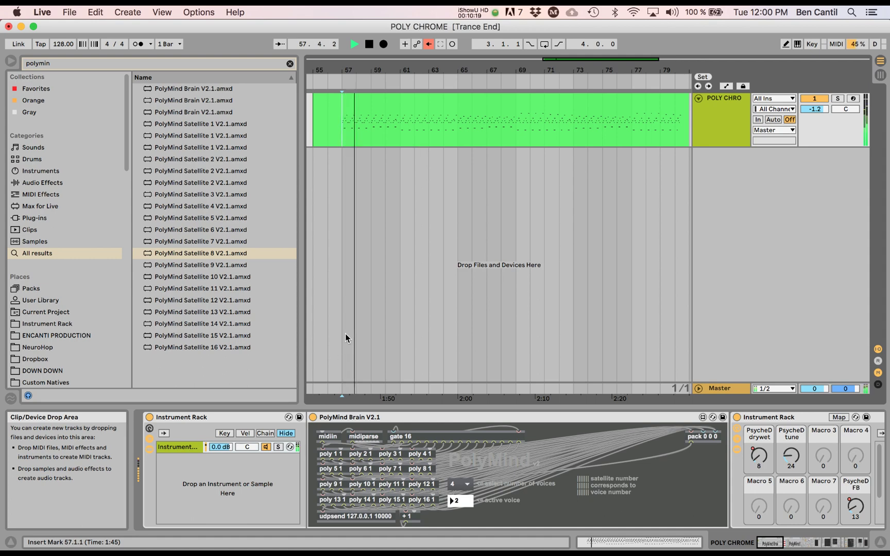
key("Tab")
key("space")
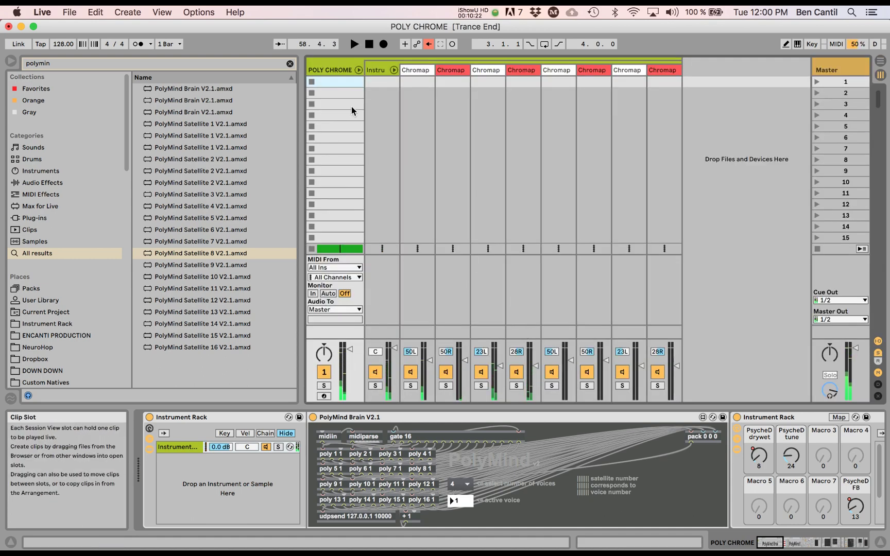
Set the PolyMind Brain to 8 voices and start playback
left_click(465, 485)
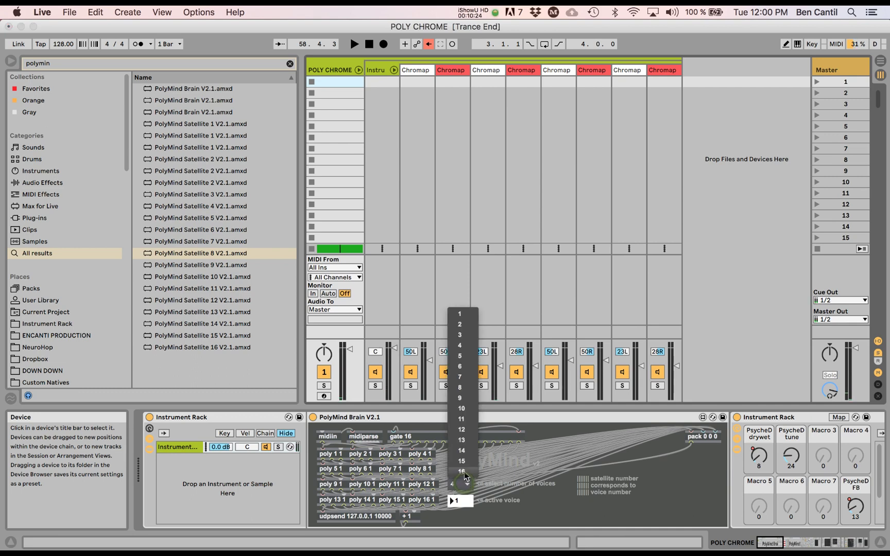
left_click(464, 387)
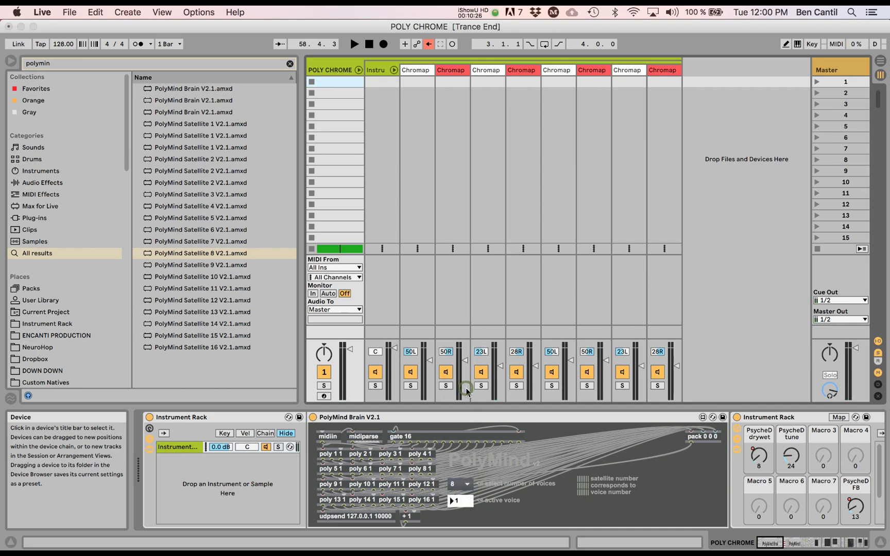
key("space")
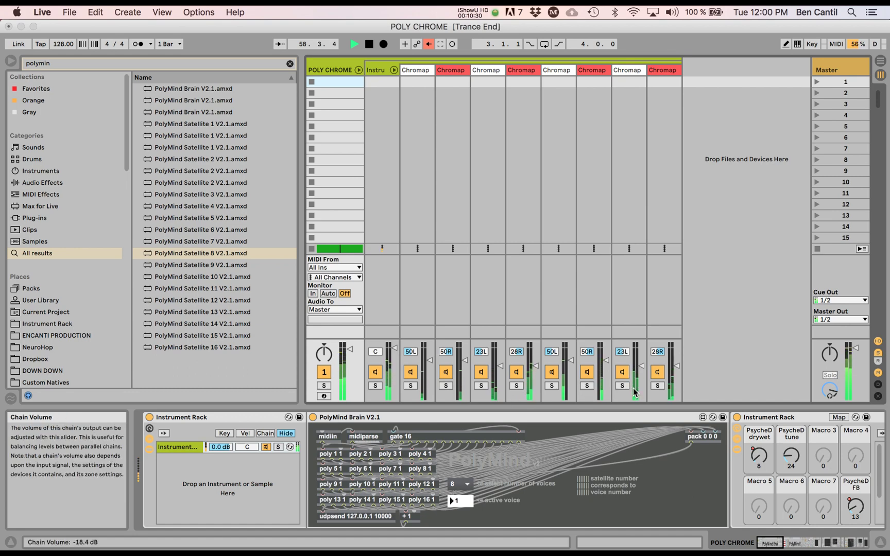
Set the Arpeggiator style to Down on Satellites 7 and 8
left_click(562, 71)
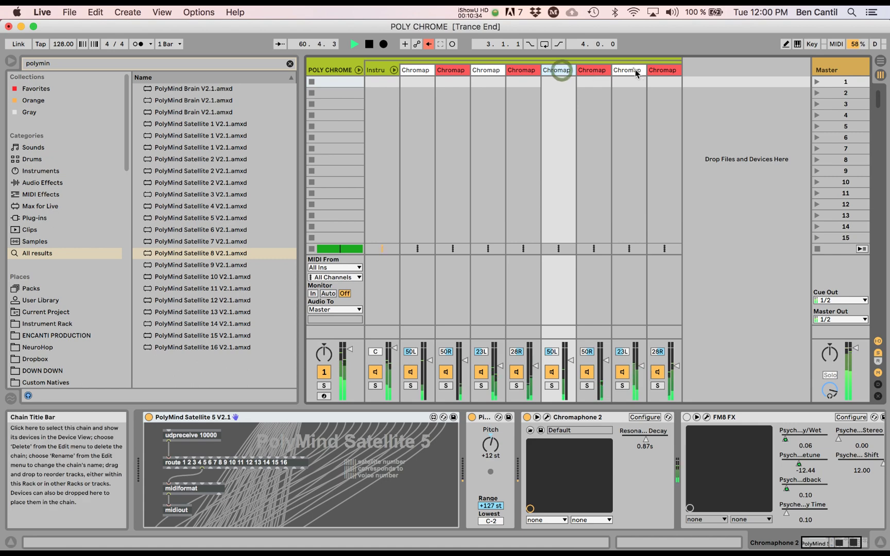
left_click(636, 73)
left_click(635, 435)
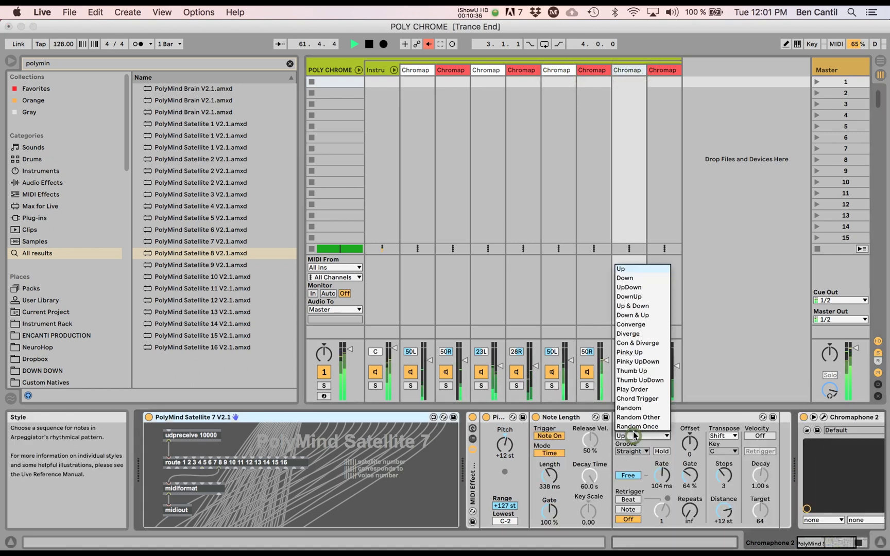
left_click(635, 280)
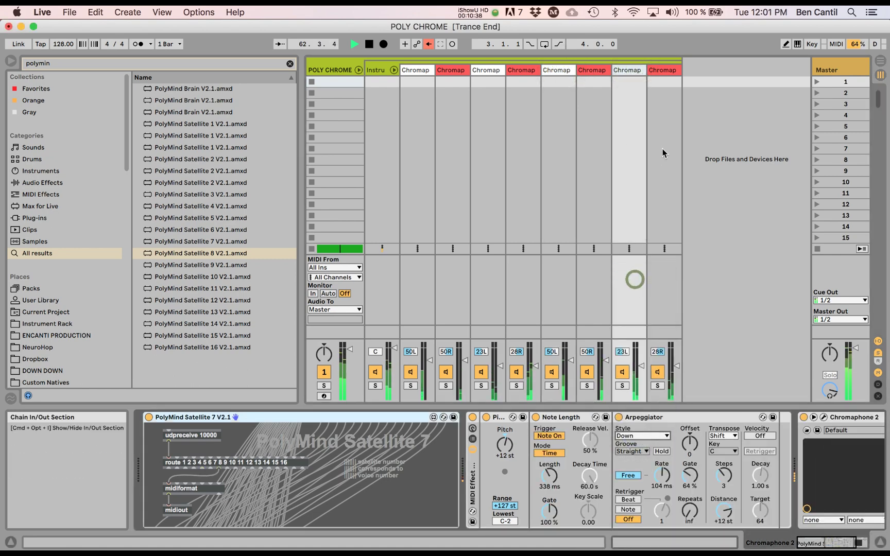
left_click(661, 70)
left_click(697, 436)
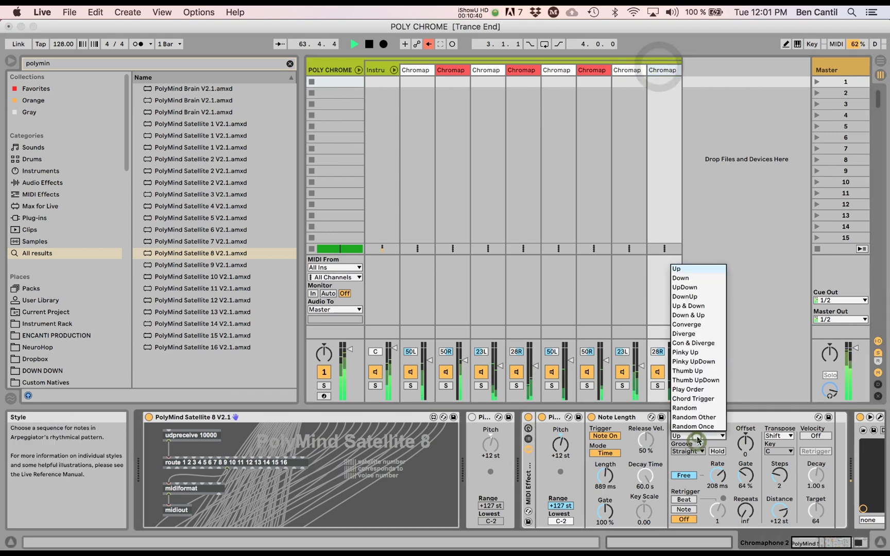
left_click(696, 278)
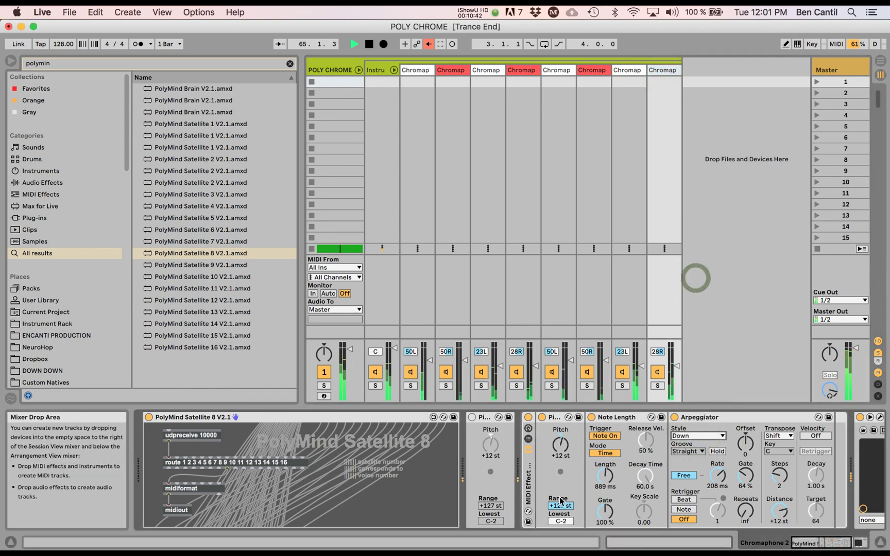
Reset the Pitch shift to 0 st on Satellites 8 down through 5
left_click(563, 453)
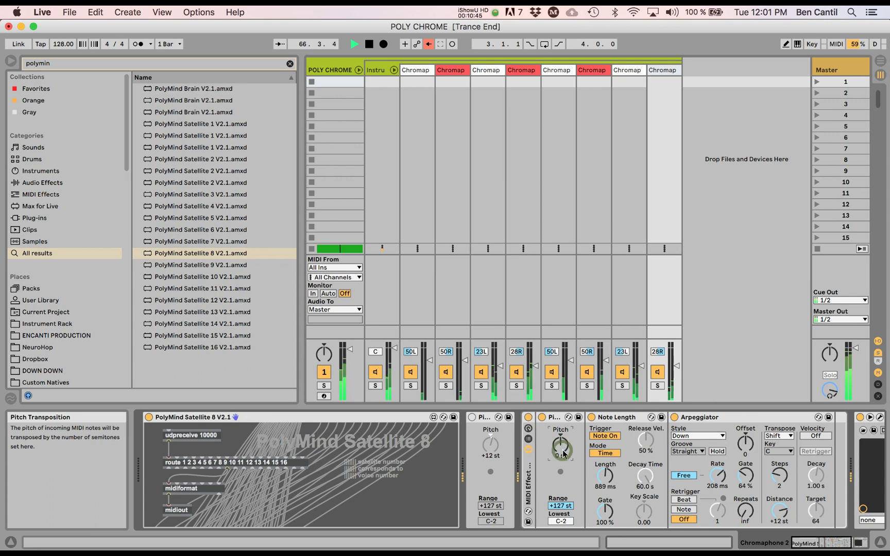
left_click(627, 70)
double_click(504, 444)
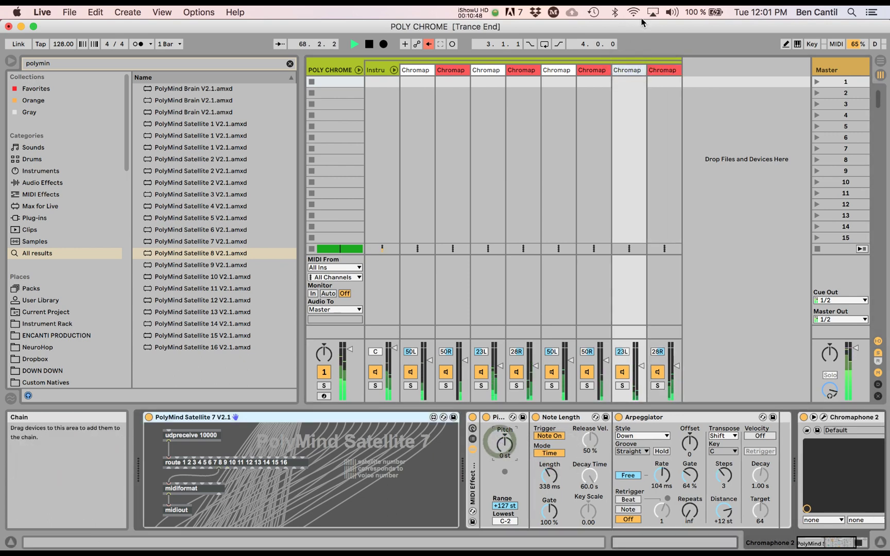
left_click(589, 72)
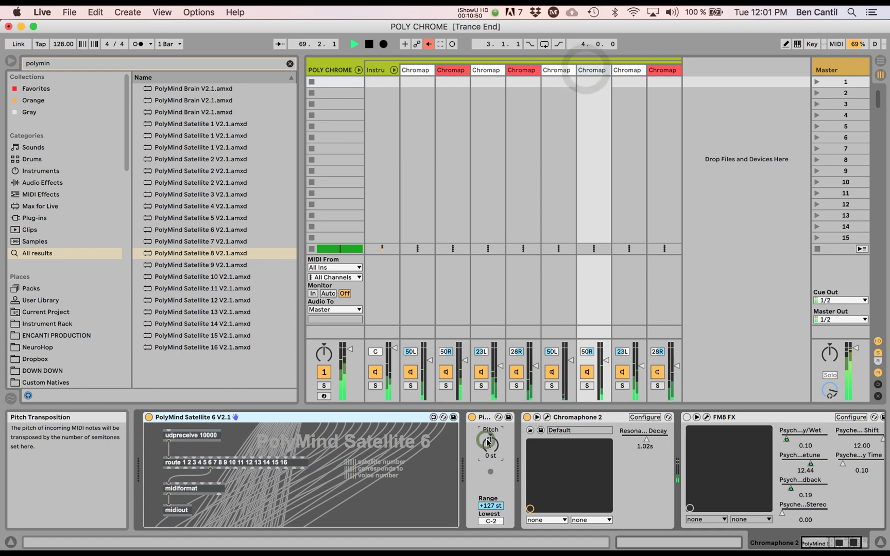
left_click(555, 70)
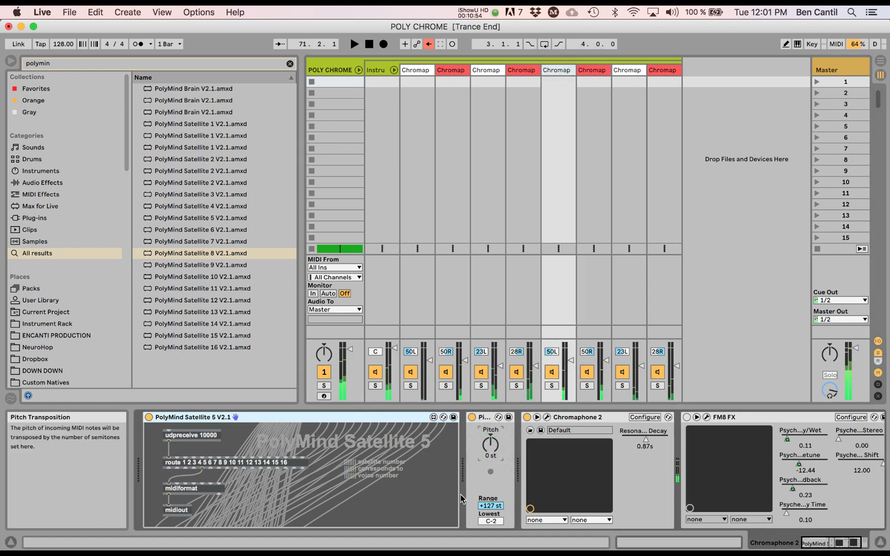
scroll(526, 449, "right", 3)
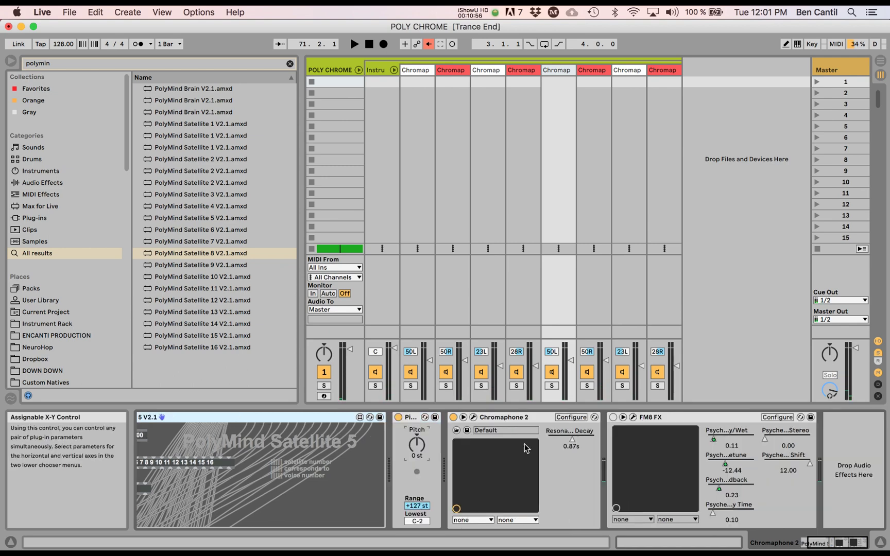
On the Instru track, select the PolyMind Brain and Chromaphone Instrument Rack and group them
left_click(333, 70)
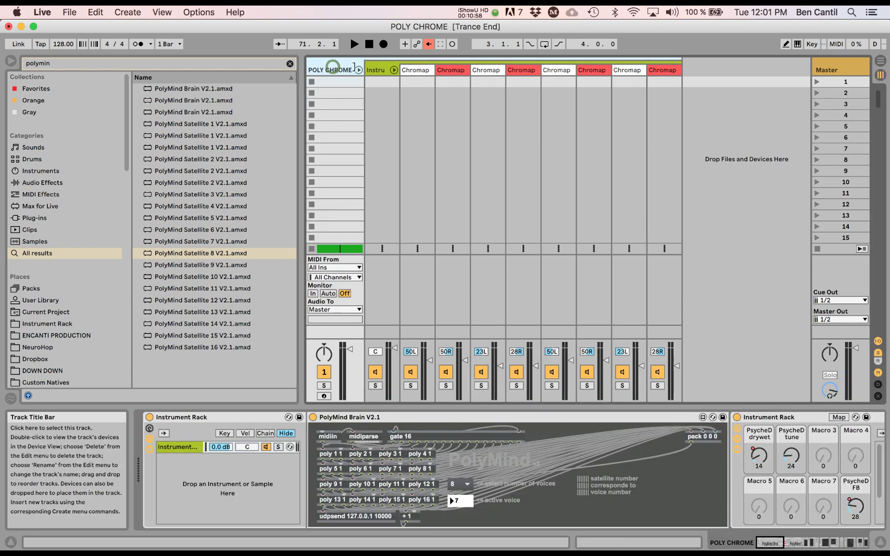
left_click(380, 71)
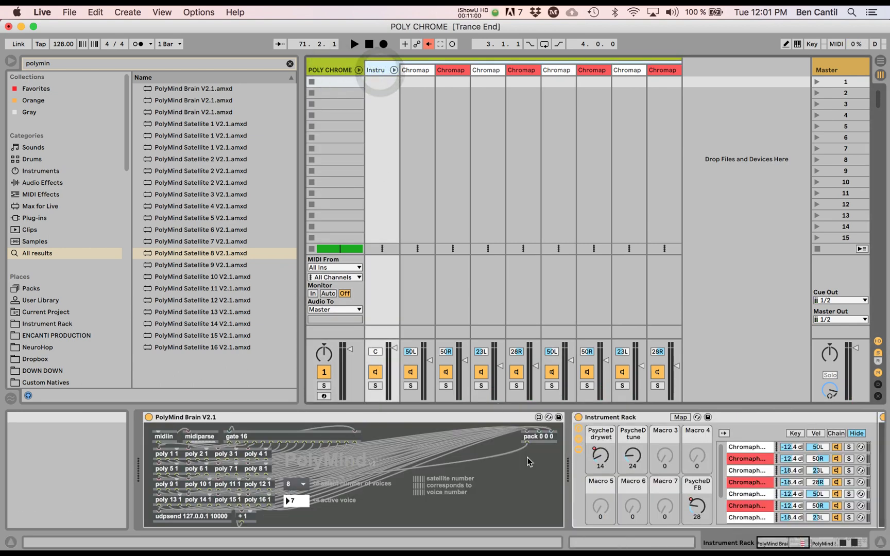
scroll(491, 498, "right", 2)
scroll(491, 497, "right", 10)
scroll(491, 497, "left", 12)
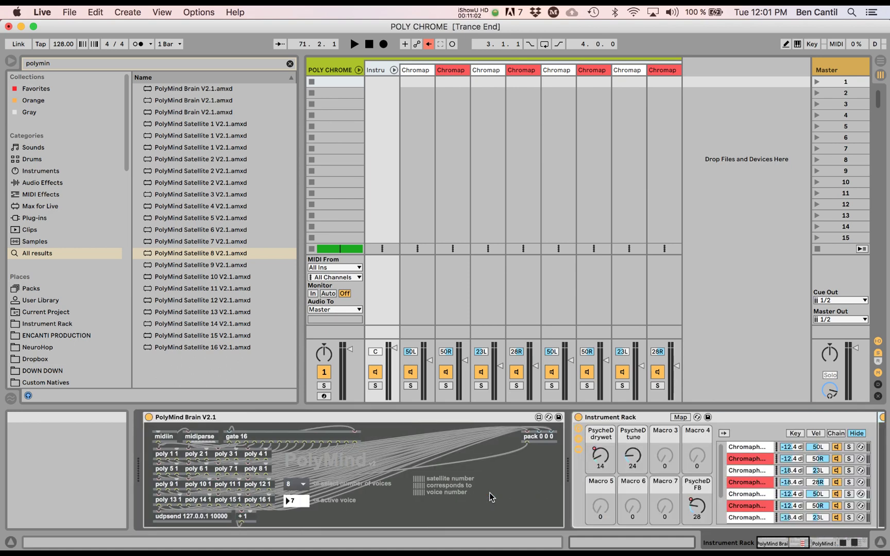
left_click(370, 416)
left_click(371, 415)
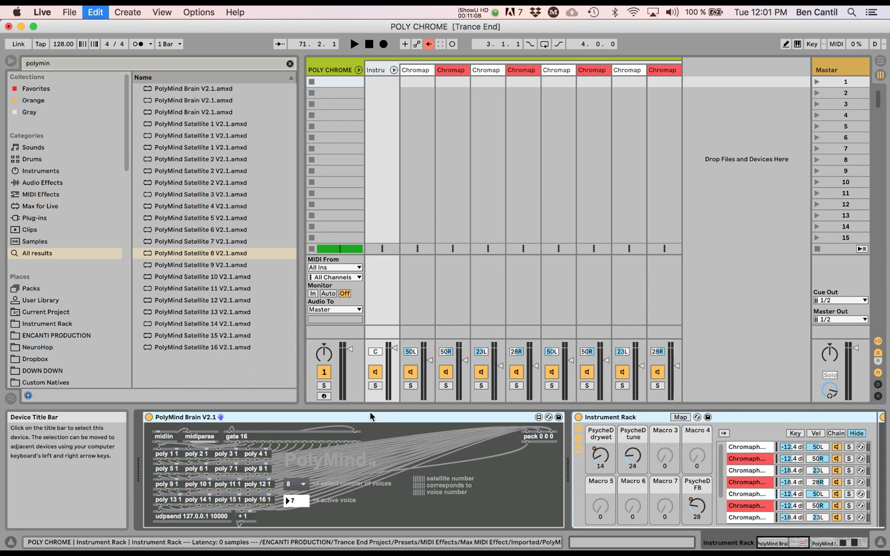
key("super+z")
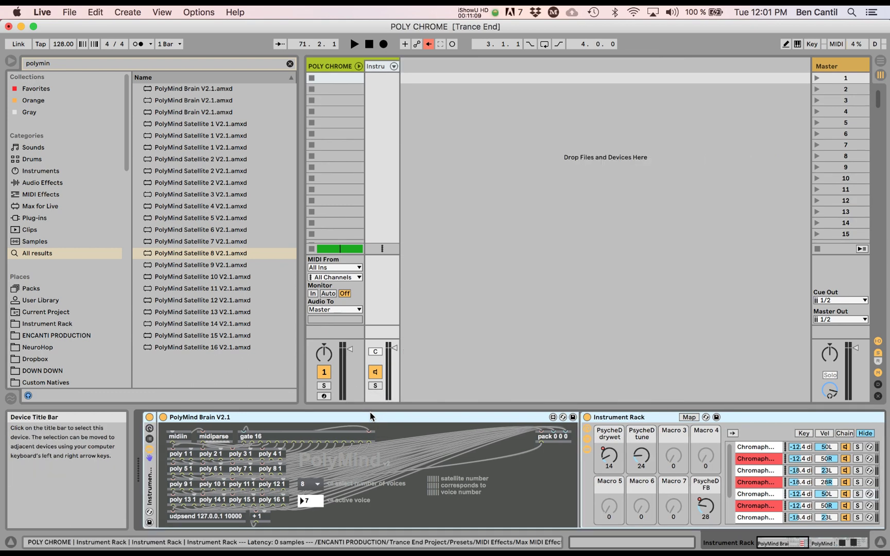
Add Operator from the Instruments browser as a new chain in the outer rack
left_click(150, 438)
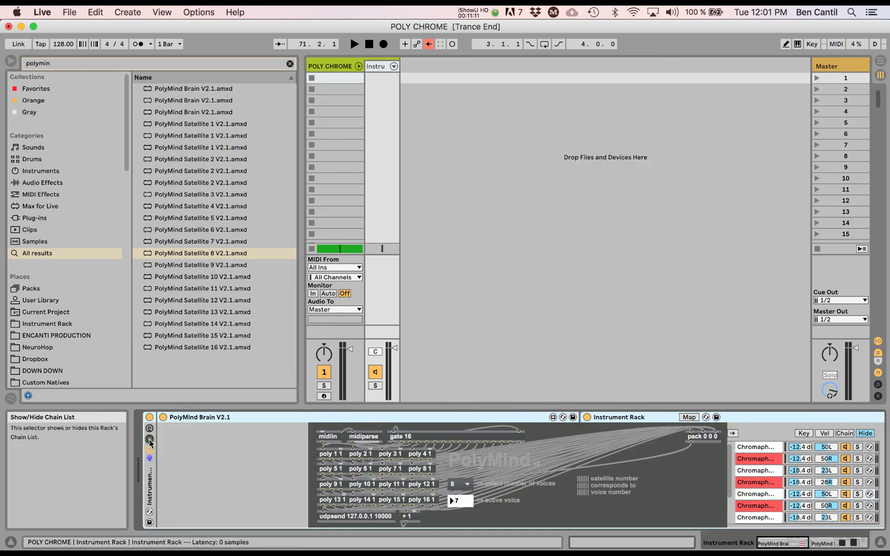
left_click(290, 63)
left_click(61, 171)
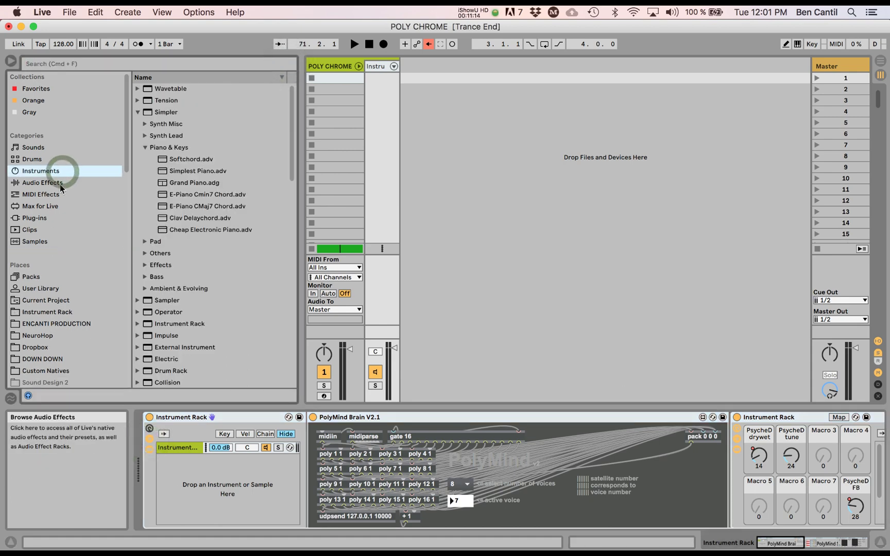
left_click(61, 185)
left_click(60, 172)
left_click(66, 184)
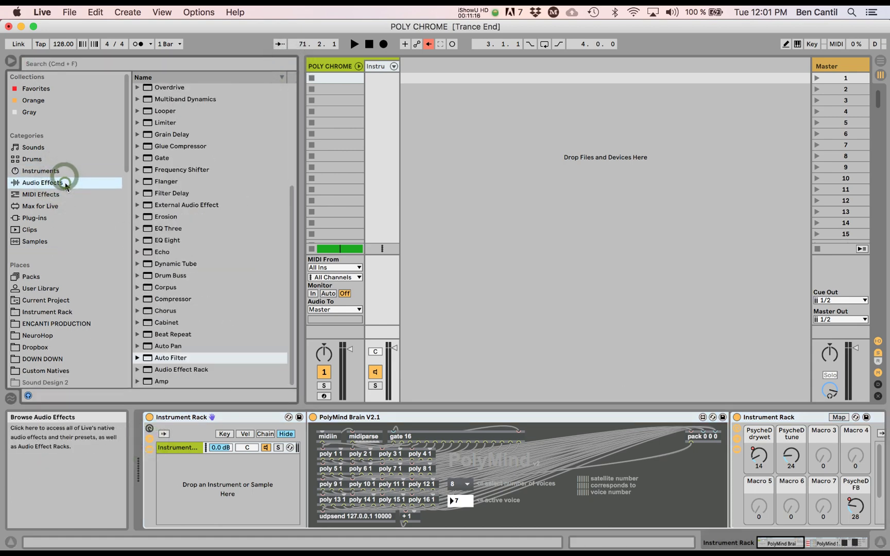
left_click(61, 172)
left_click_drag(169, 312, 195, 518)
Shorten Operator's envelope decay and play to hear the new layer
left_click(182, 460)
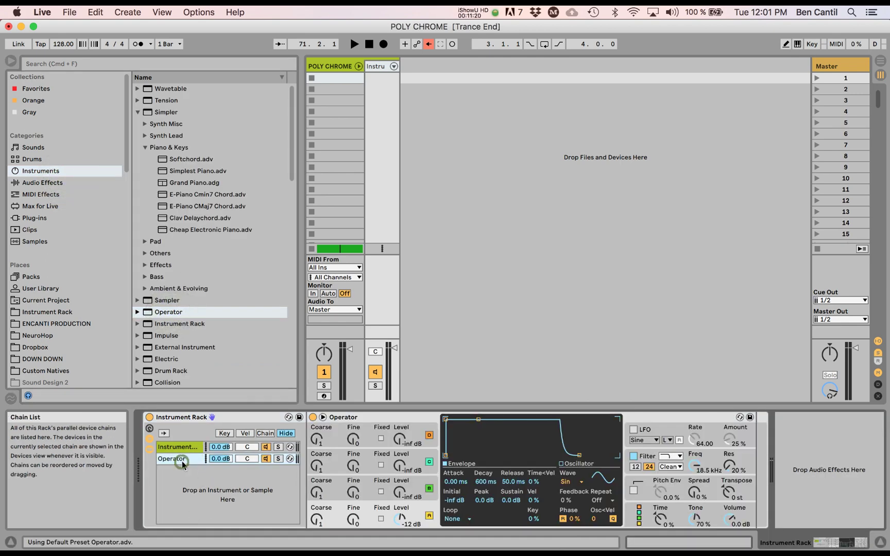
left_click_drag(478, 419, 473, 456)
key("space")
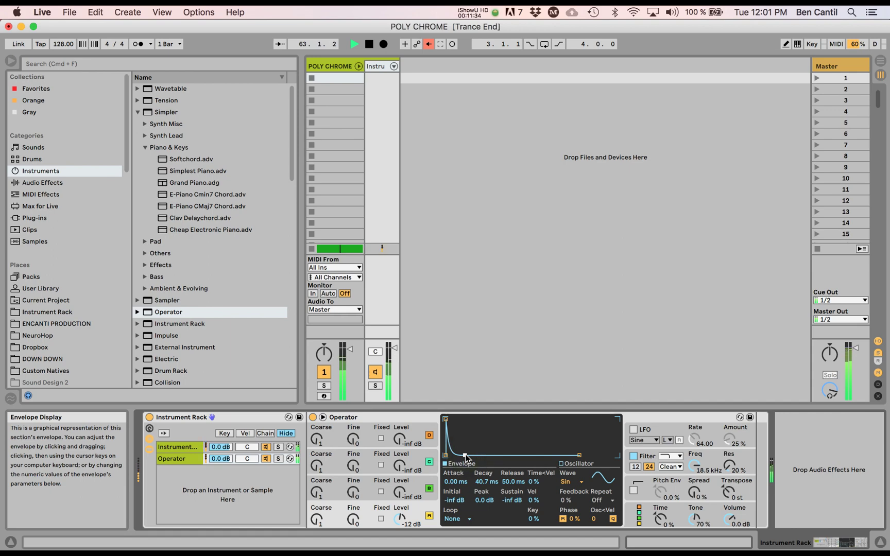
left_click(345, 69)
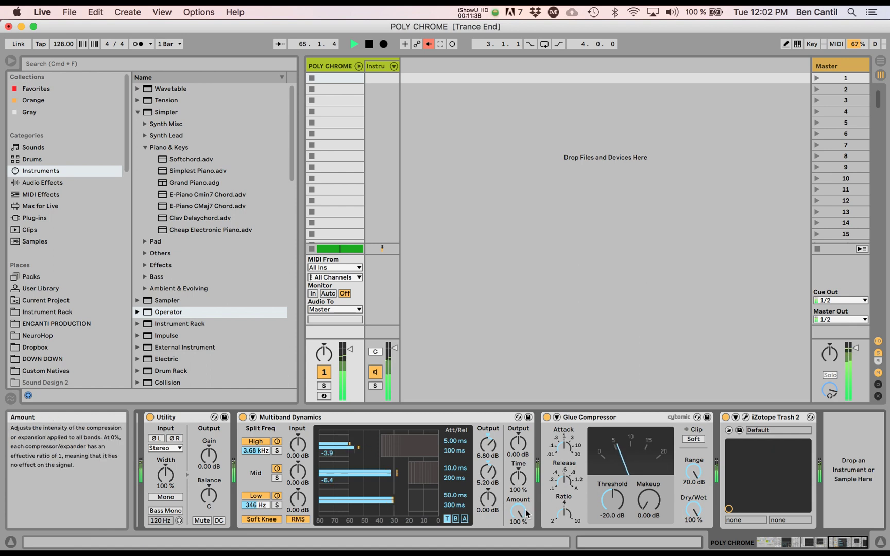
Set Multiband Dynamics amount to 53% and Glue Compressor threshold to -14.6 dB
left_click_drag(519, 511, 518, 509)
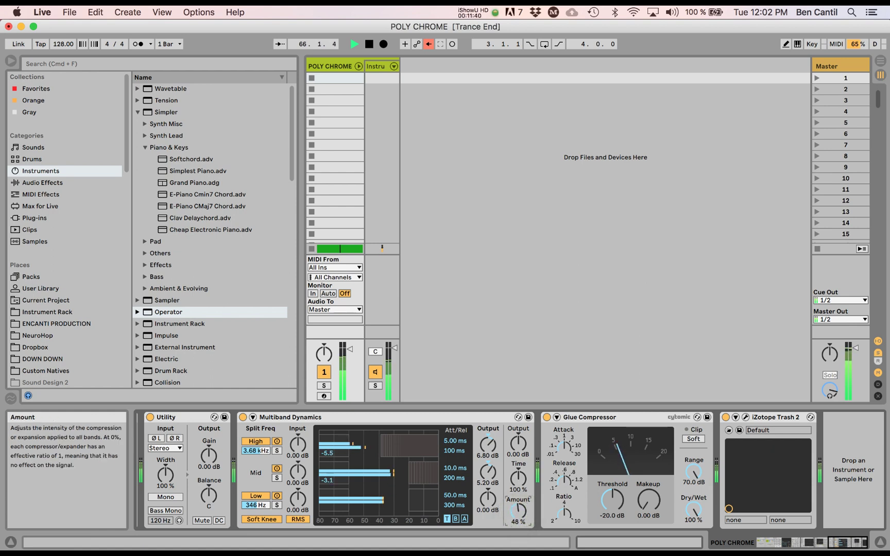
left_click_drag(612, 498, 612, 488)
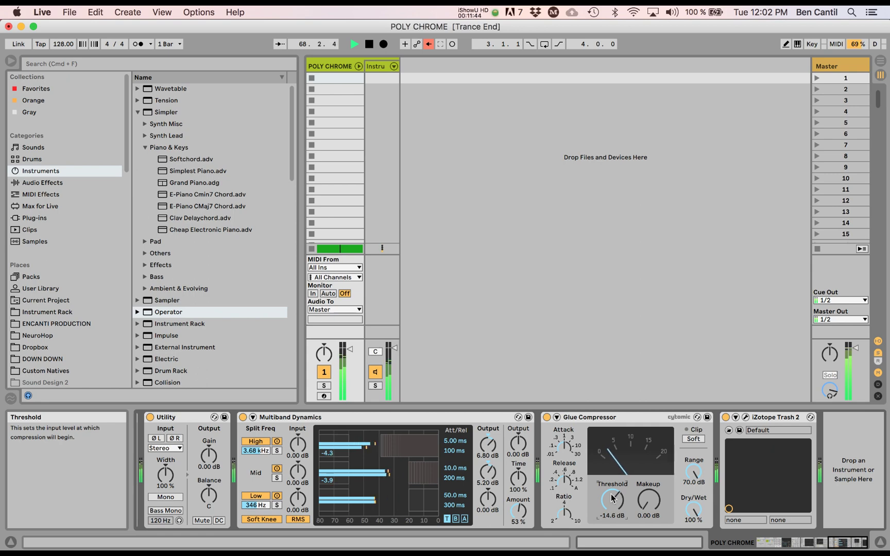
scroll(468, 477, "left", 6)
scroll(625, 483, "right", 5)
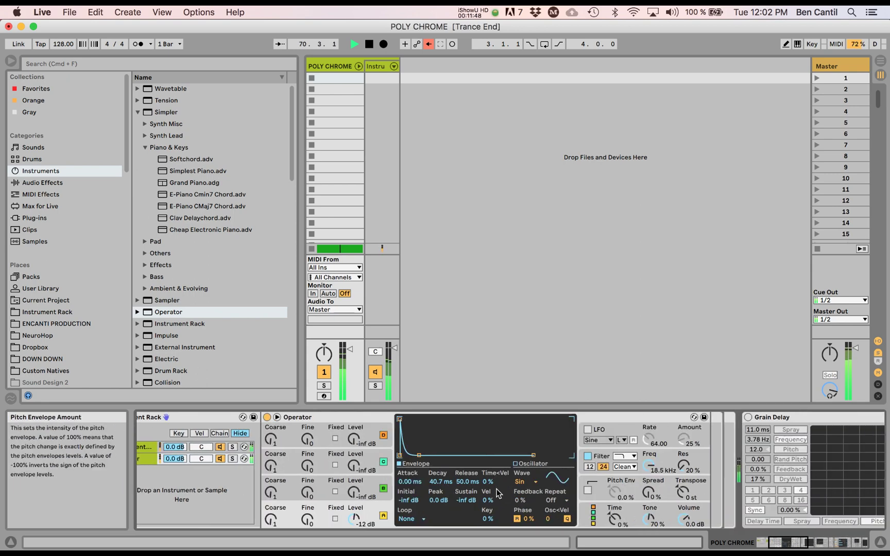
Lengthen Operator's release and switch Osc B's waveform to Noise White with some level
mouse_move(466, 481)
left_mouse_down()
mouse_move(466, 474)
mouse_move(466, 494)
left_mouse_up()
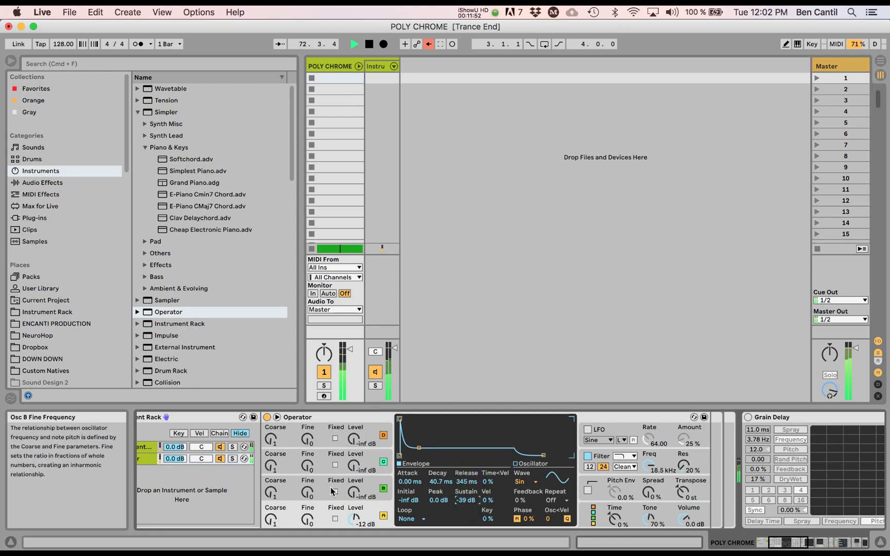
left_click(354, 492)
left_click(526, 481)
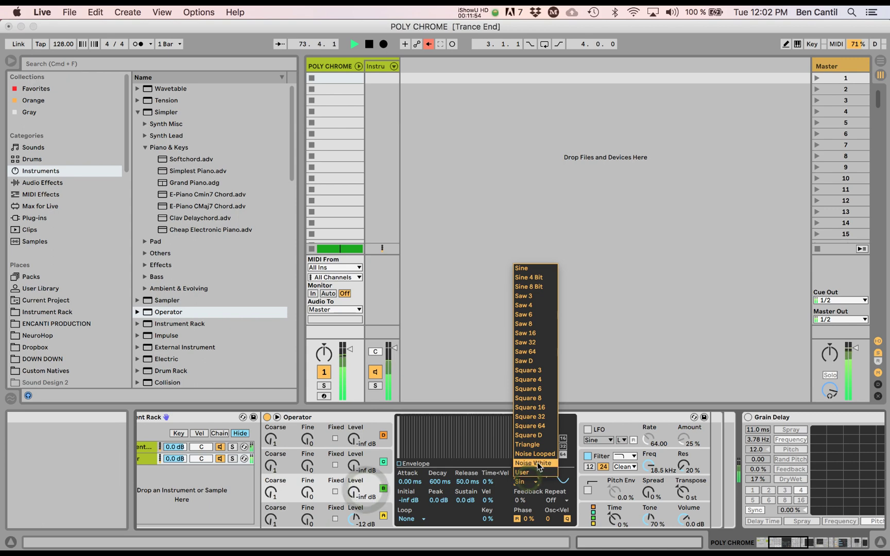
left_click(536, 463)
left_click_drag(355, 493, 355, 491)
Shape Osc B's envelope, set its level to about -22 dB and Time to 31%
left_click(406, 463)
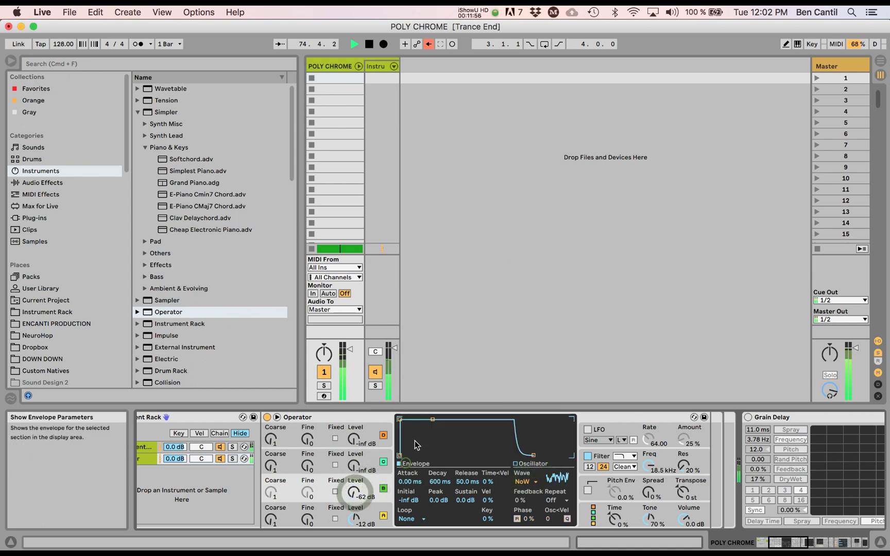
left_click_drag(429, 420, 421, 447)
left_click_drag(466, 482, 466, 464)
left_click_drag(354, 491, 354, 479)
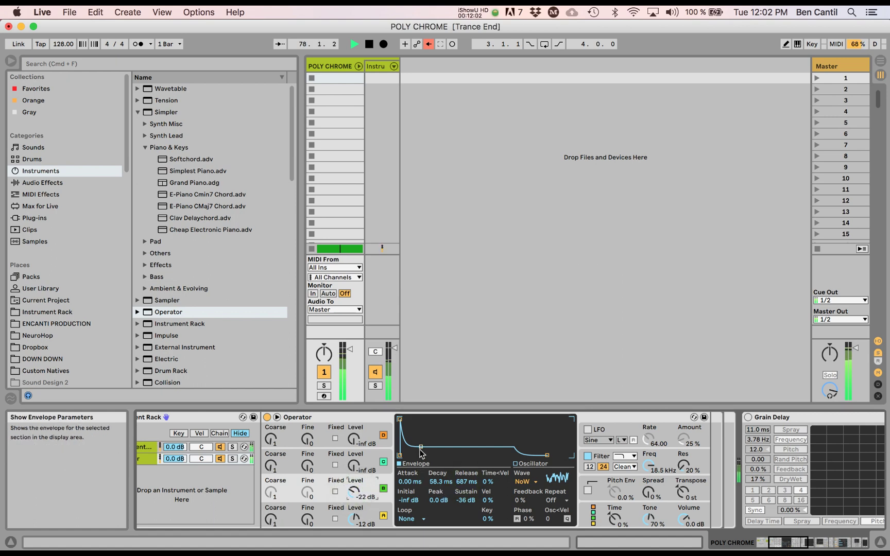
left_click_drag(420, 447, 424, 438)
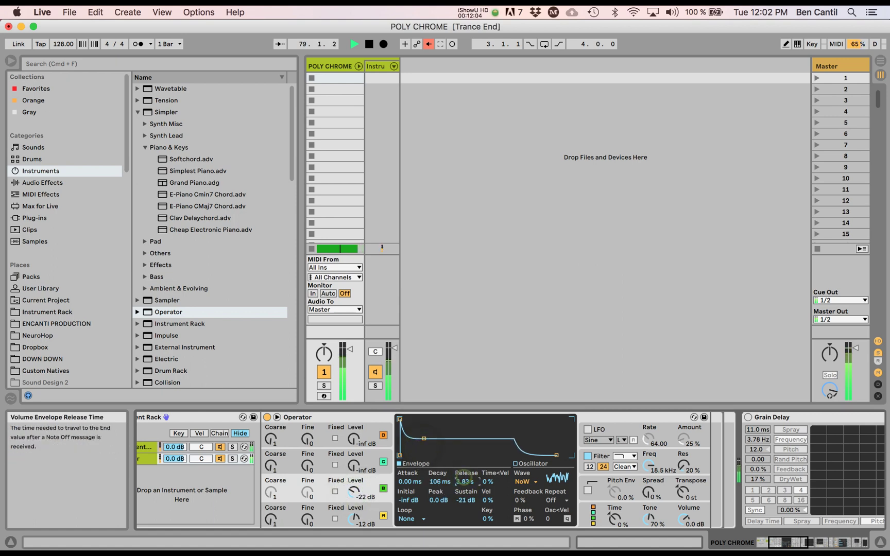
left_click_drag(614, 518, 614, 503)
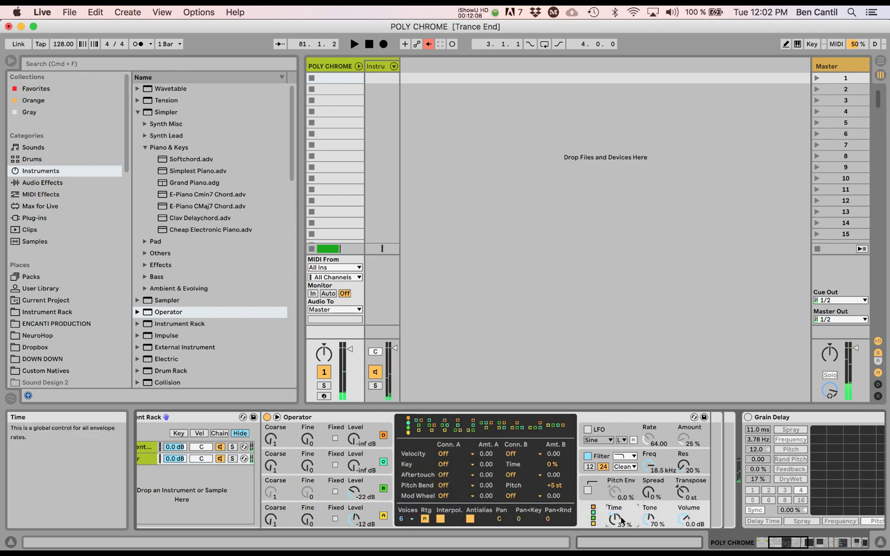
key("Tab")
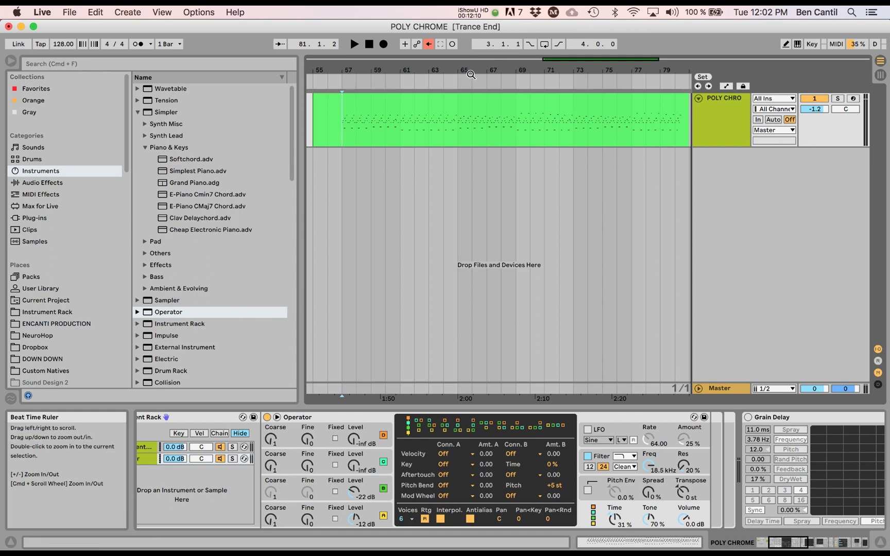
Zoom out to view the whole POLY CHROME clip spanning bars 57 to 81, and select the POLY CHROME track
left_click_drag(471, 75, 503, 70)
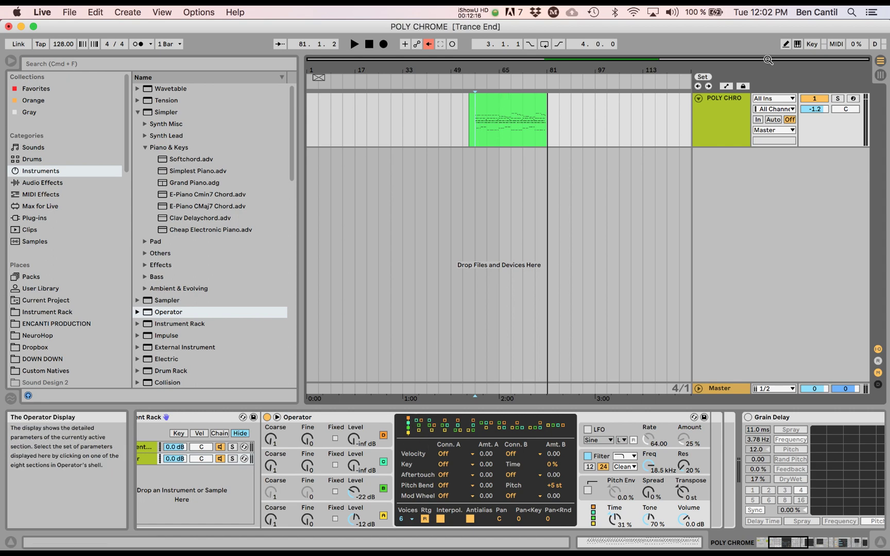
left_click(732, 122)
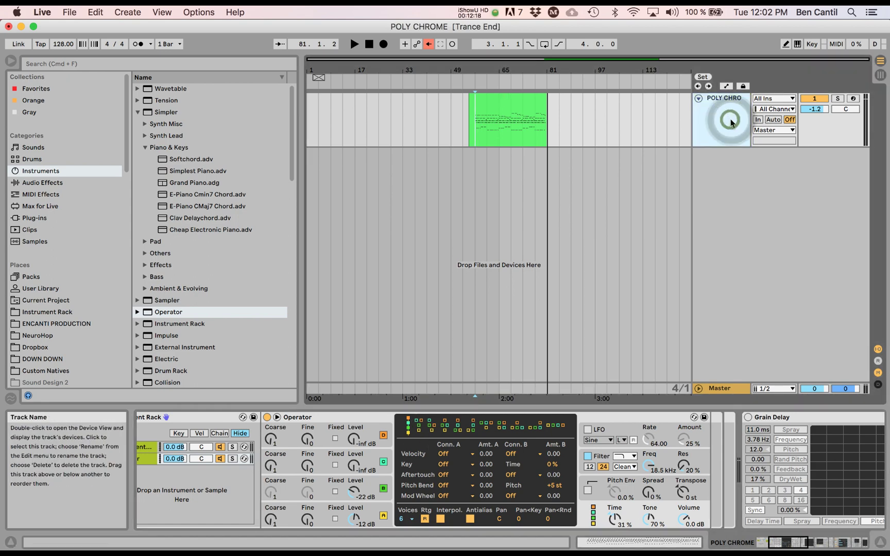
Back in Session View, show the rack's chains as mixer columns and view the nested Chromaphone chain's devices
key("Tab")
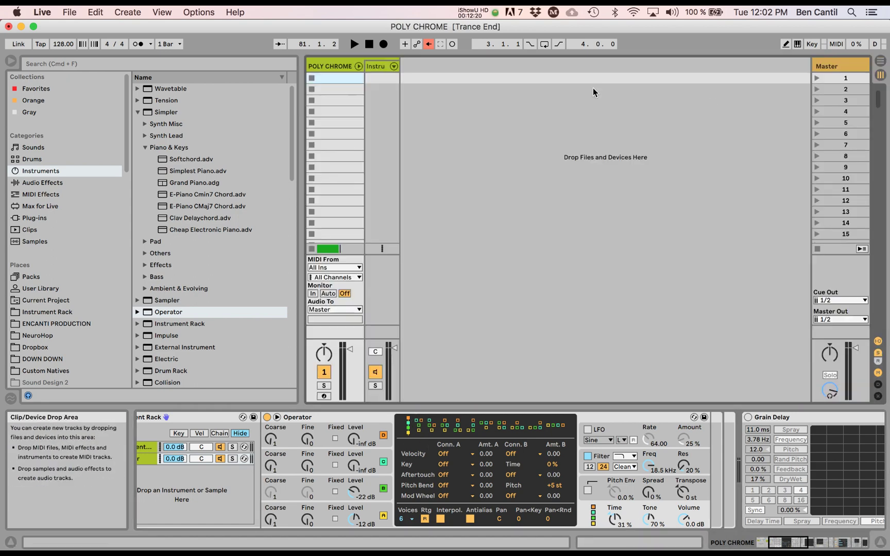
left_click(393, 66)
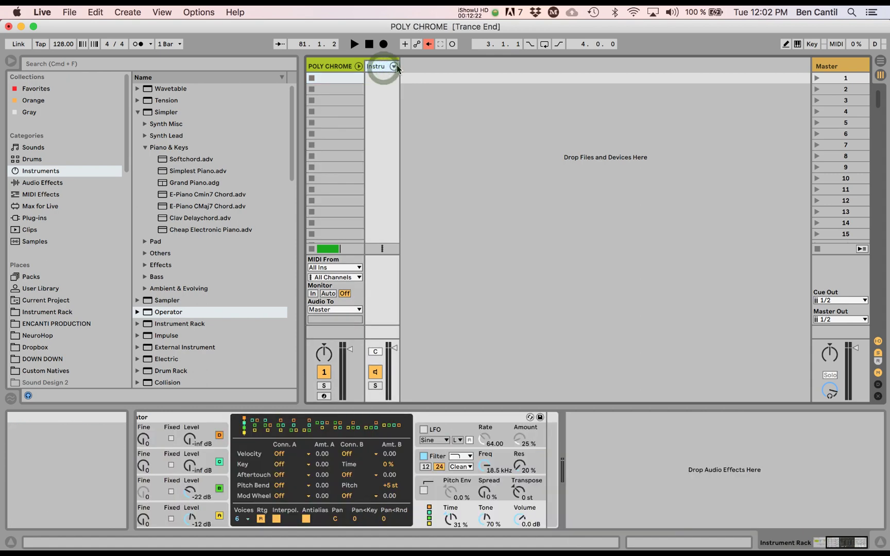
left_click(420, 73)
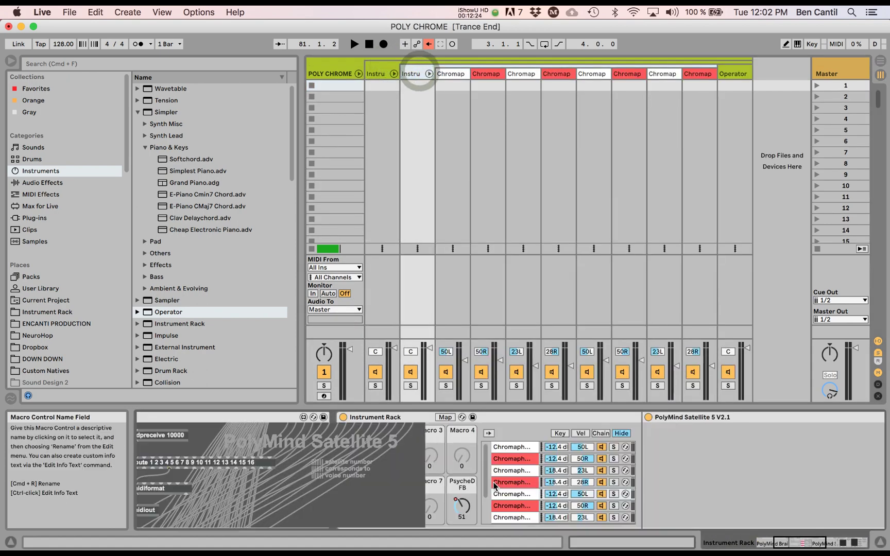
scroll(494, 486, "left", 3)
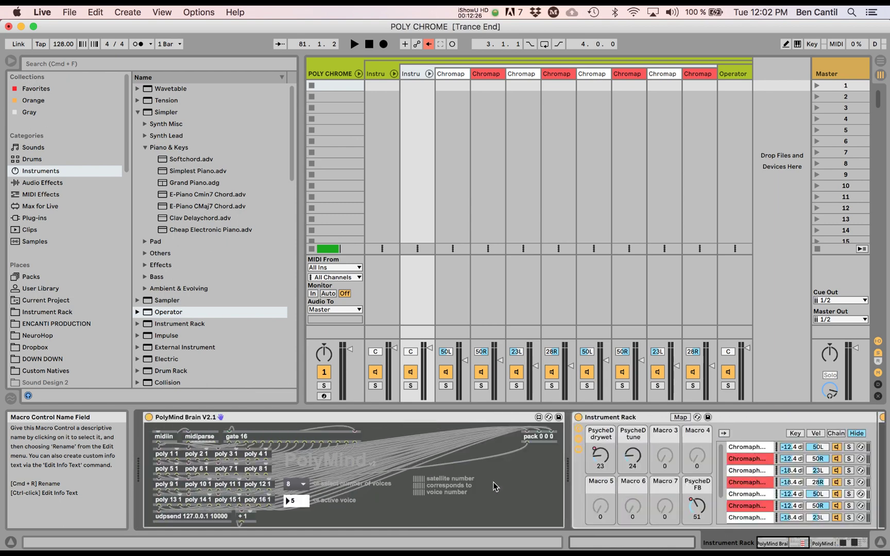
scroll(494, 486, "right", 5)
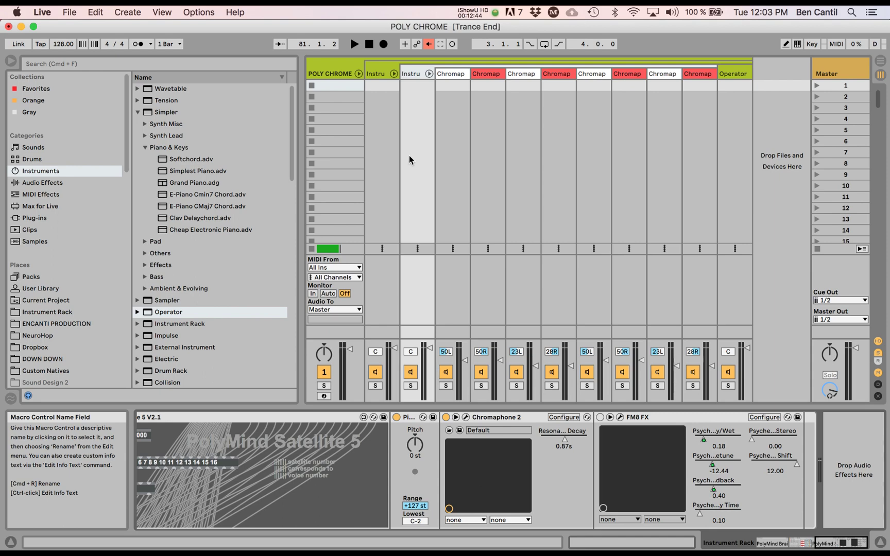
left_click(330, 71)
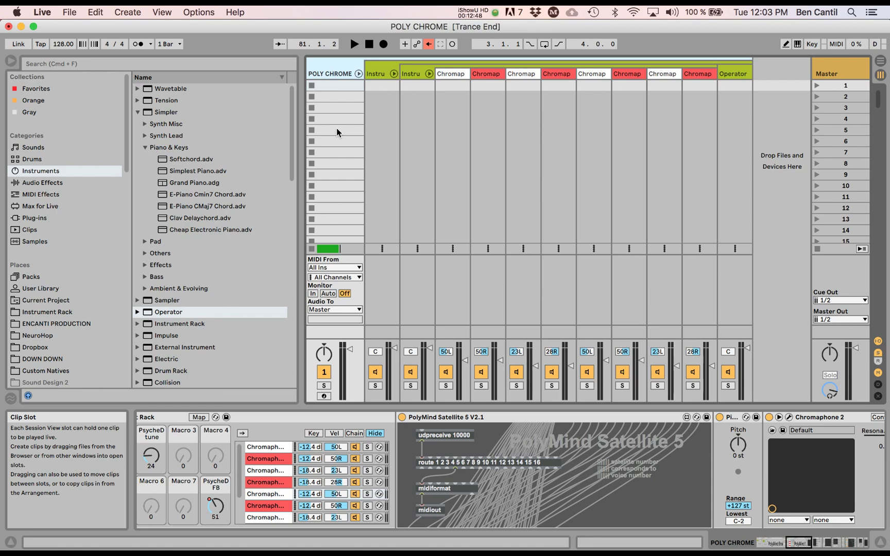
left_click(407, 72)
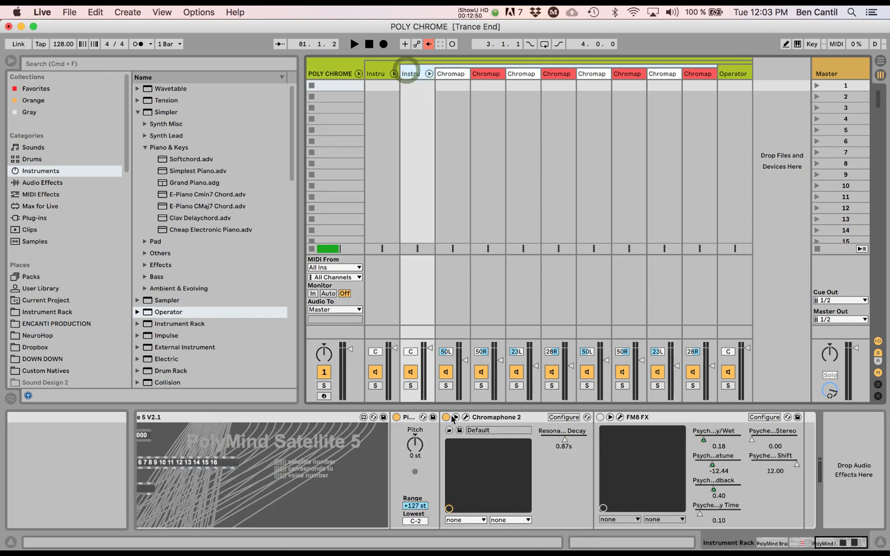
scroll(447, 442, "left", 5)
scroll(448, 442, "left", 3)
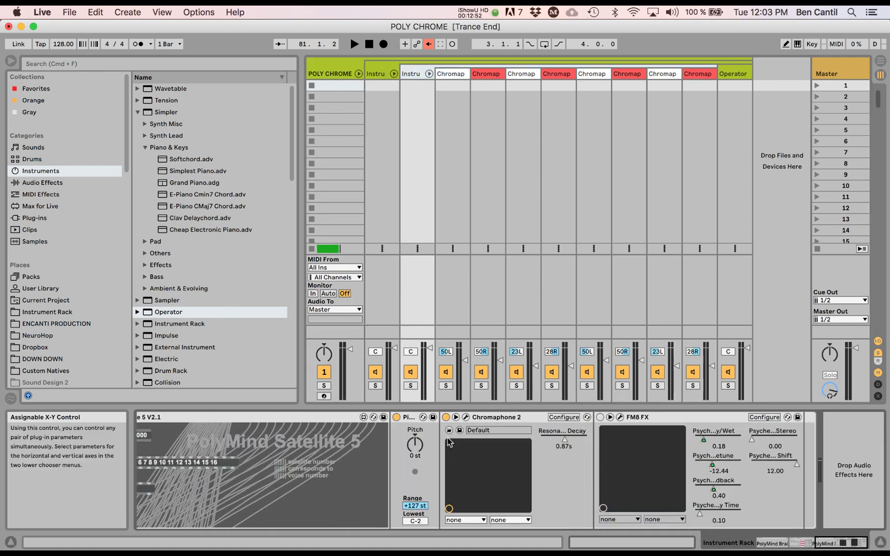
scroll(447, 441, "left", 5)
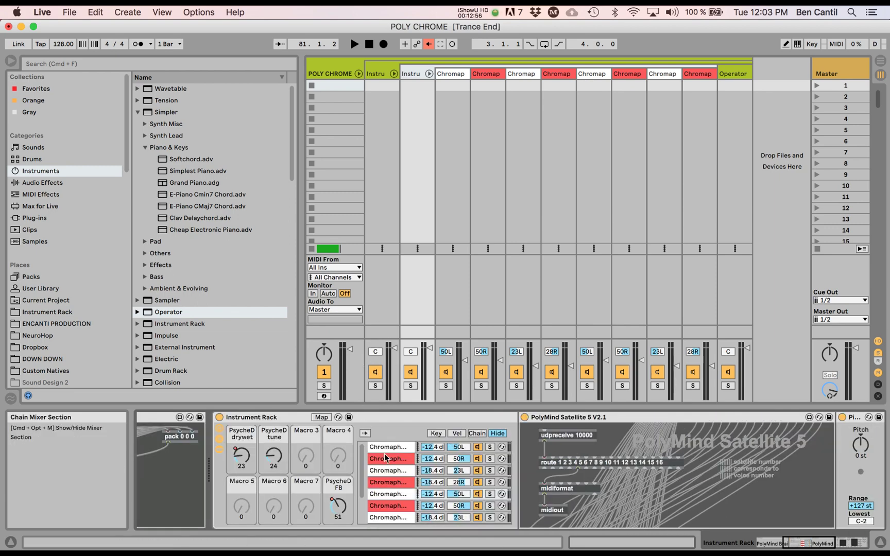
scroll(564, 446, "right", 8)
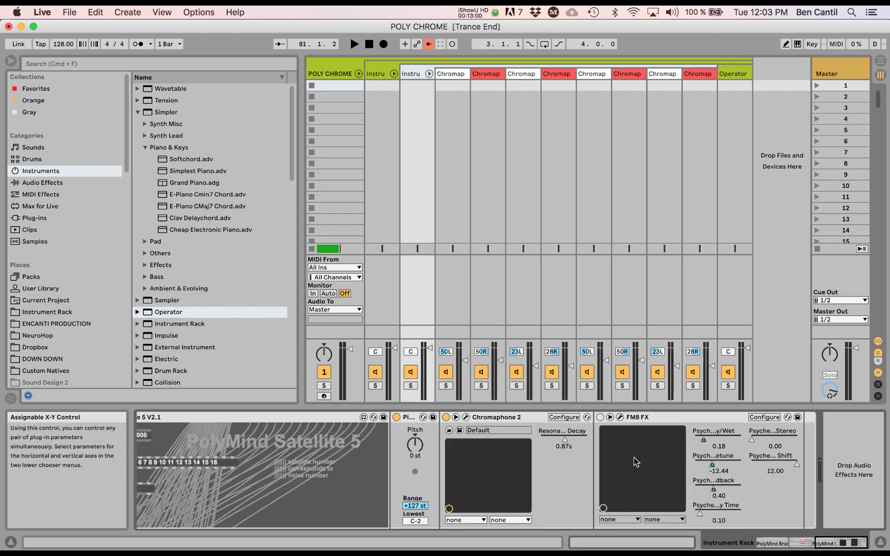
scroll(633, 458, "left", 6)
scroll(634, 461, "right", 6)
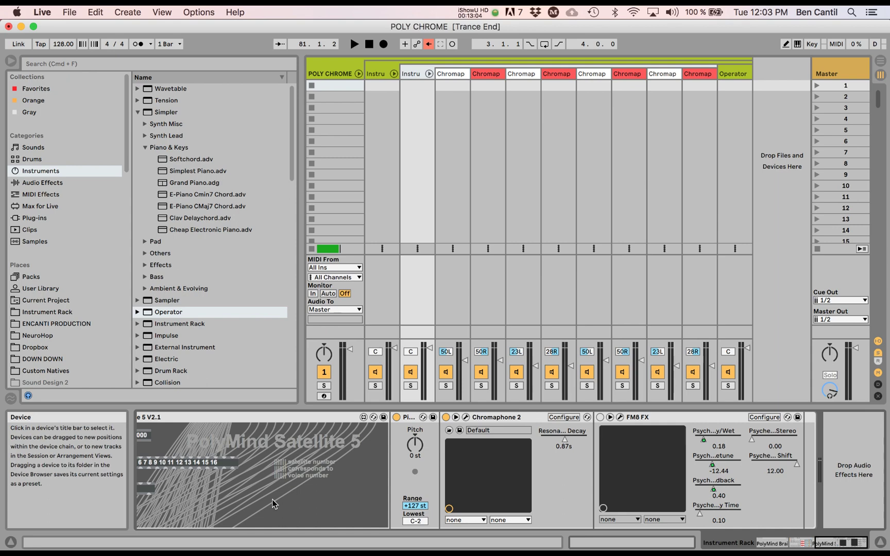
scroll(273, 503, "left", 6)
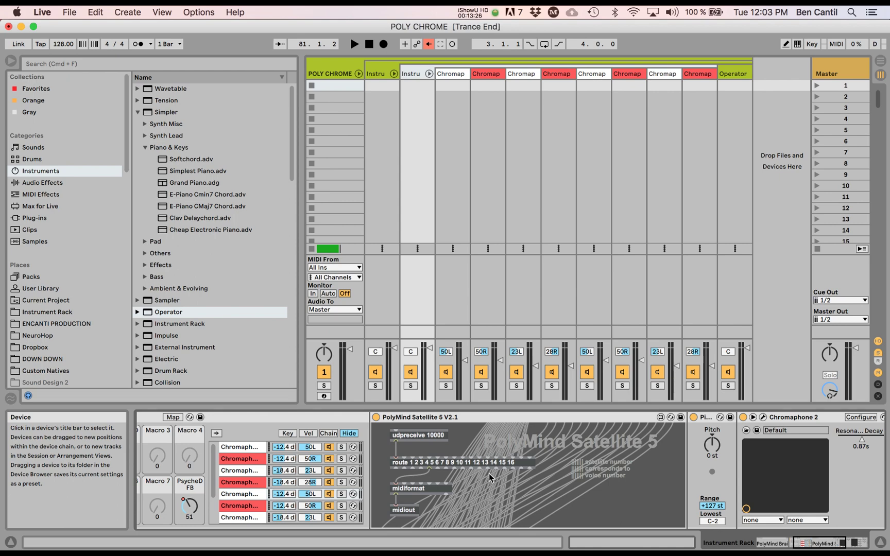
scroll(492, 478, "right", 5)
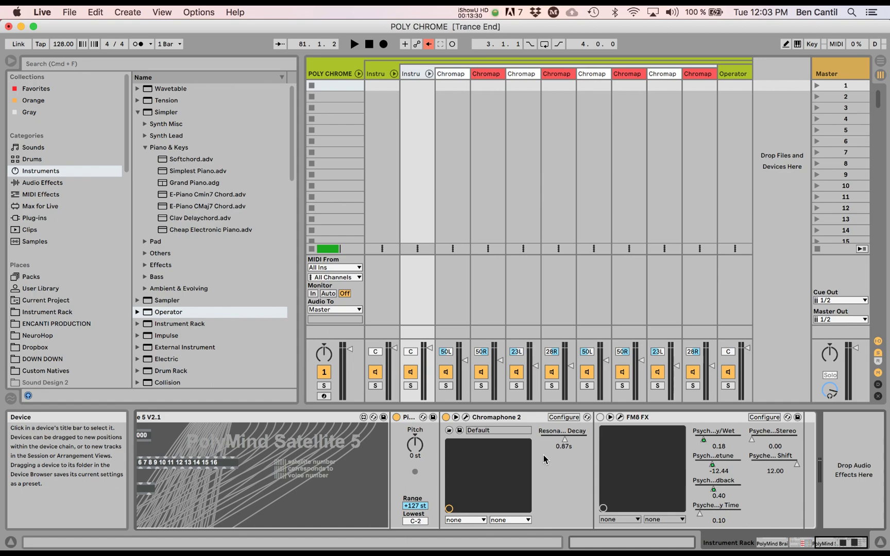
scroll(546, 460, "left", 10)
scroll(545, 459, "right", 5)
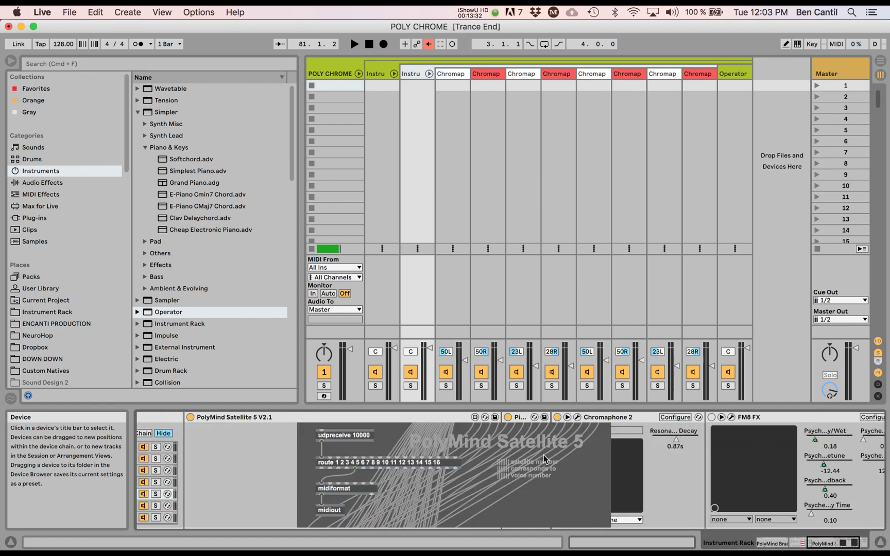
scroll(515, 462, "left", 5)
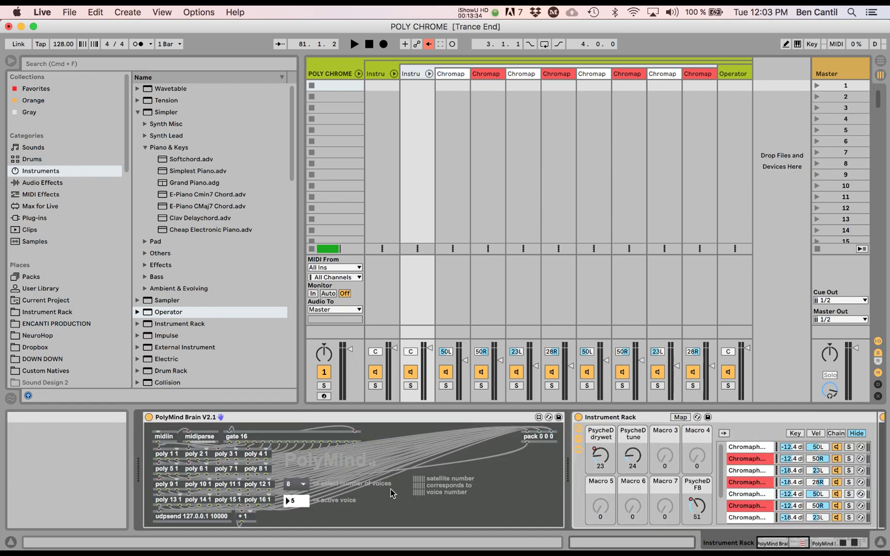